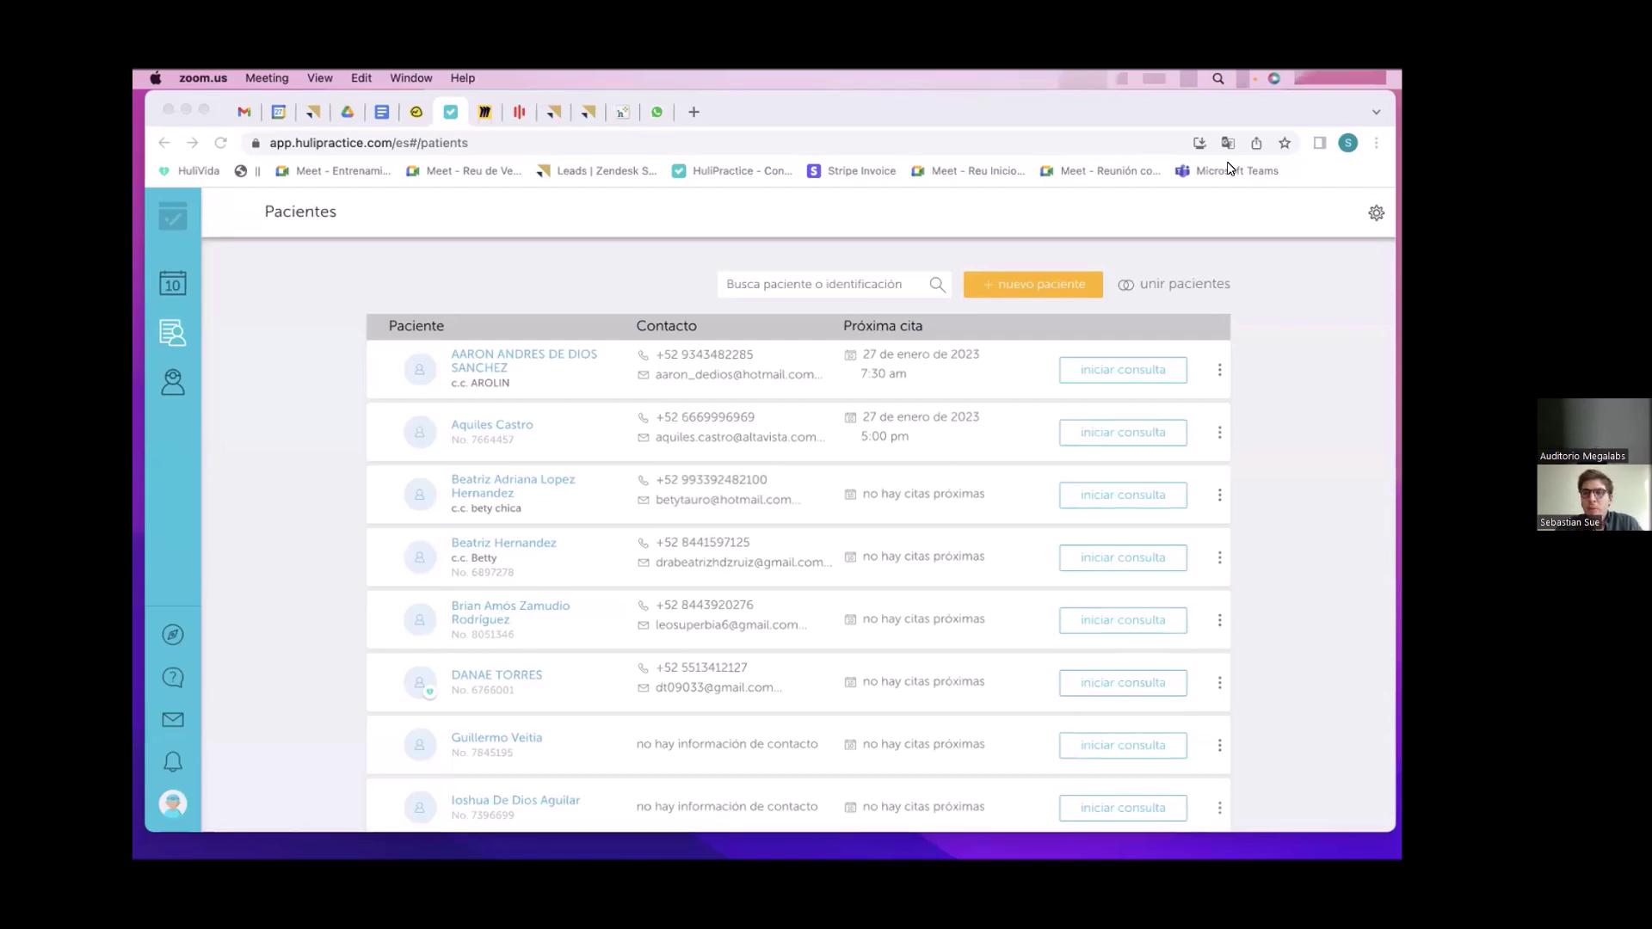
- Open the medical record configuration and review the Antecedentes sections through the custom questions
left_click(1371, 216)
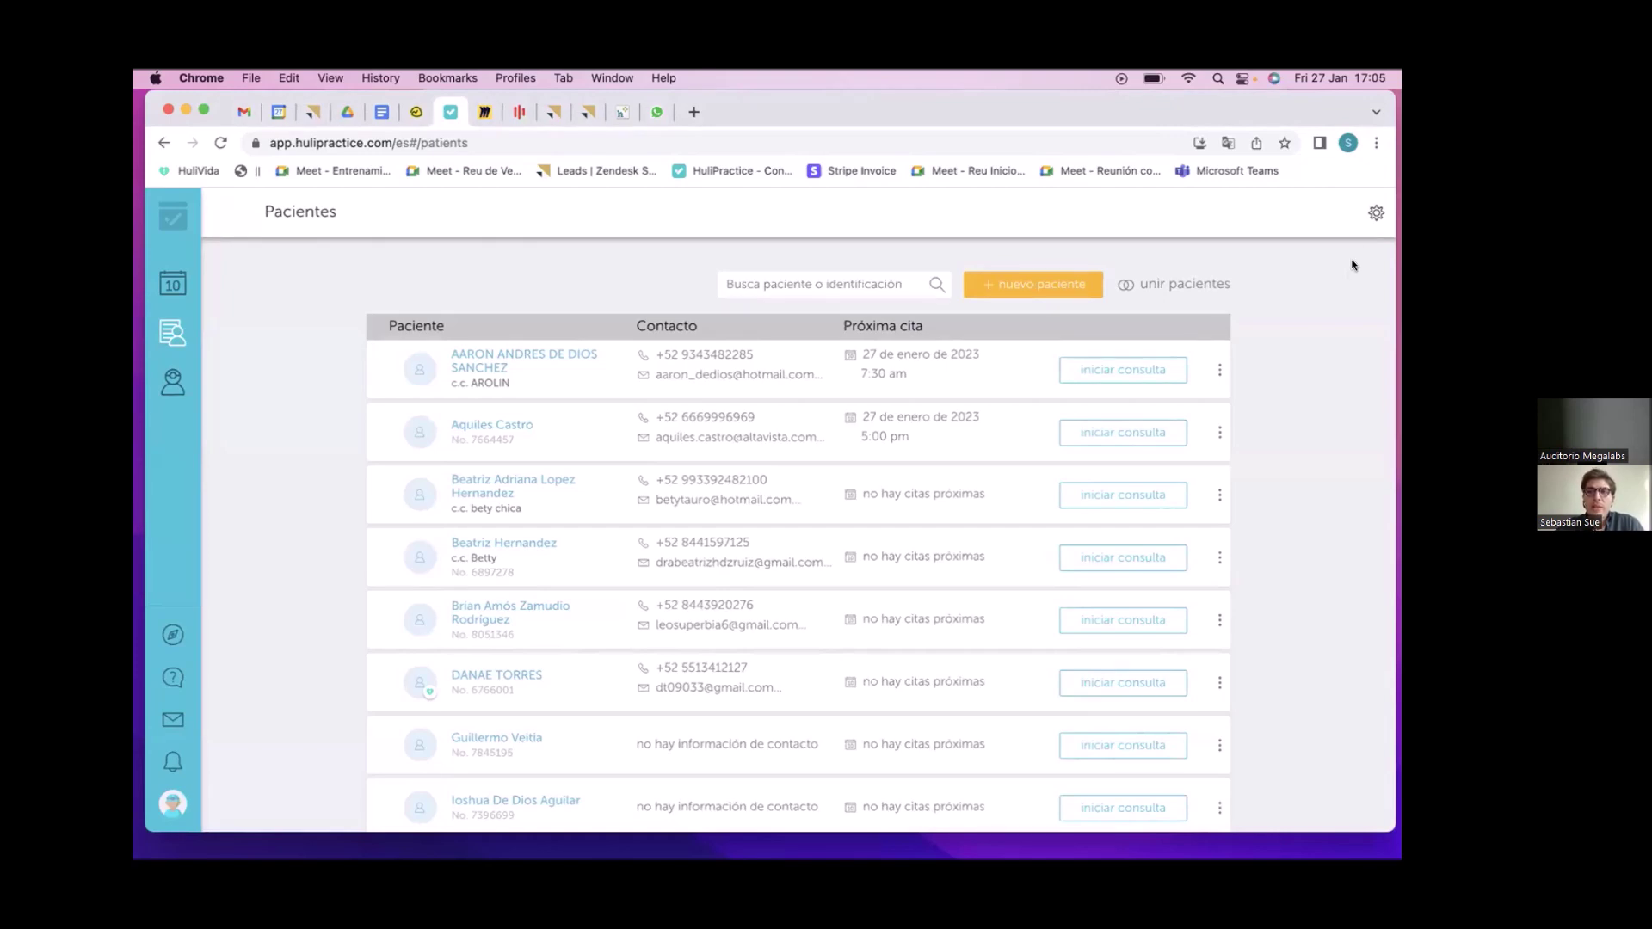
left_click(1376, 213)
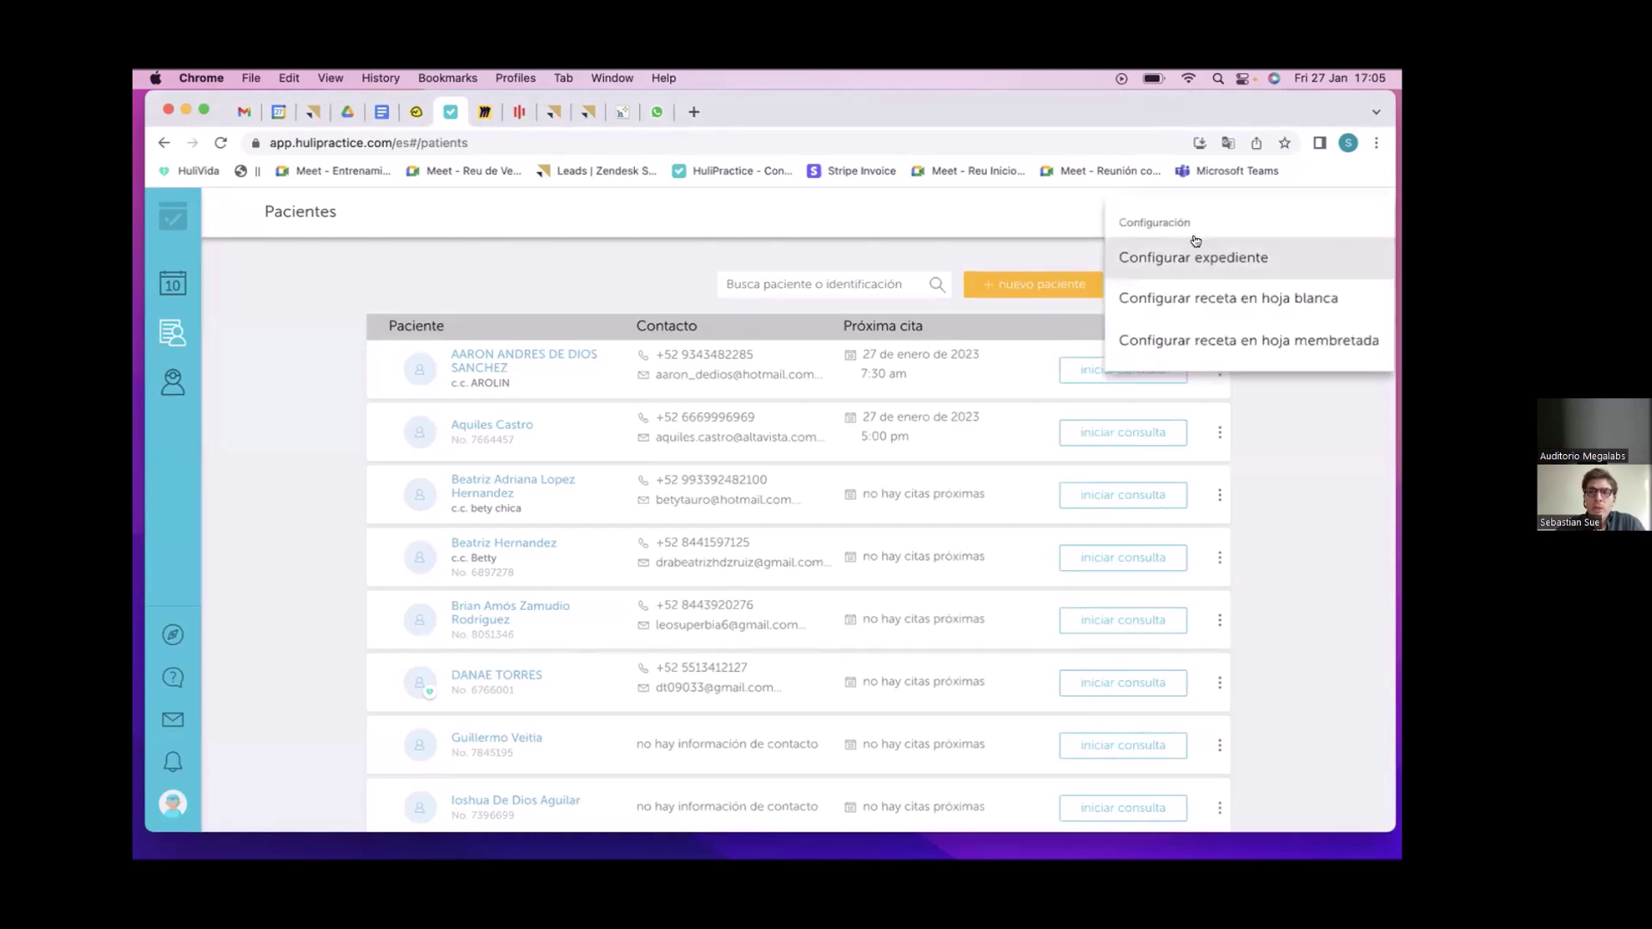
left_click(1189, 256)
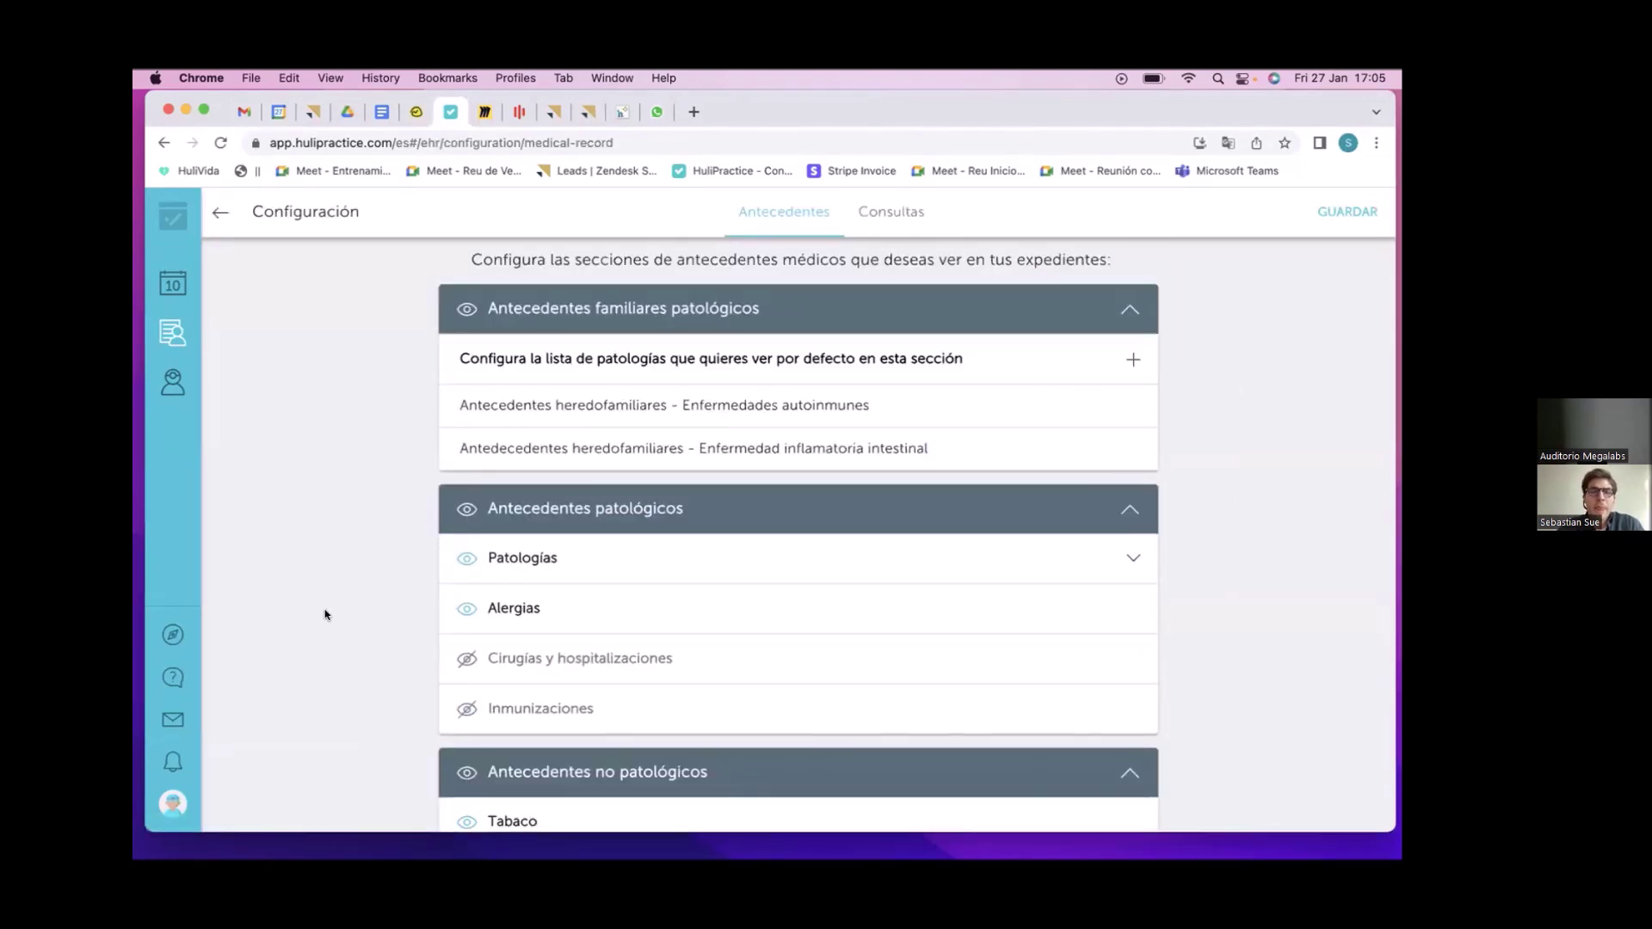
scroll(325, 614, "down", 3)
scroll(326, 614, "down", 10)
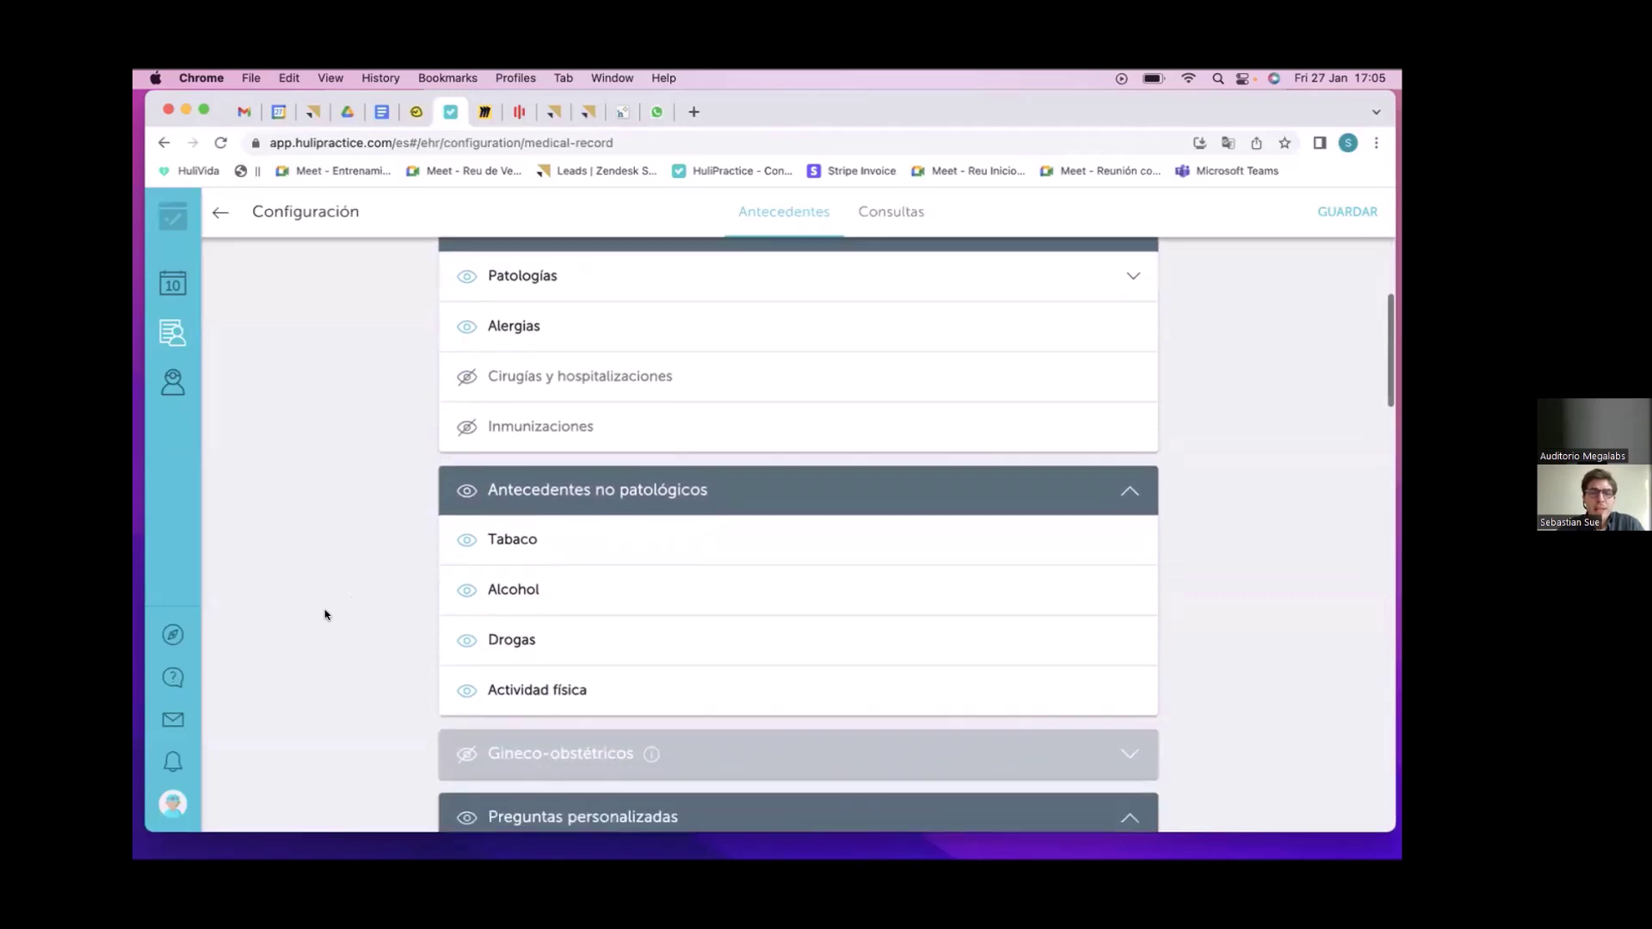
scroll(325, 615, "down", 3)
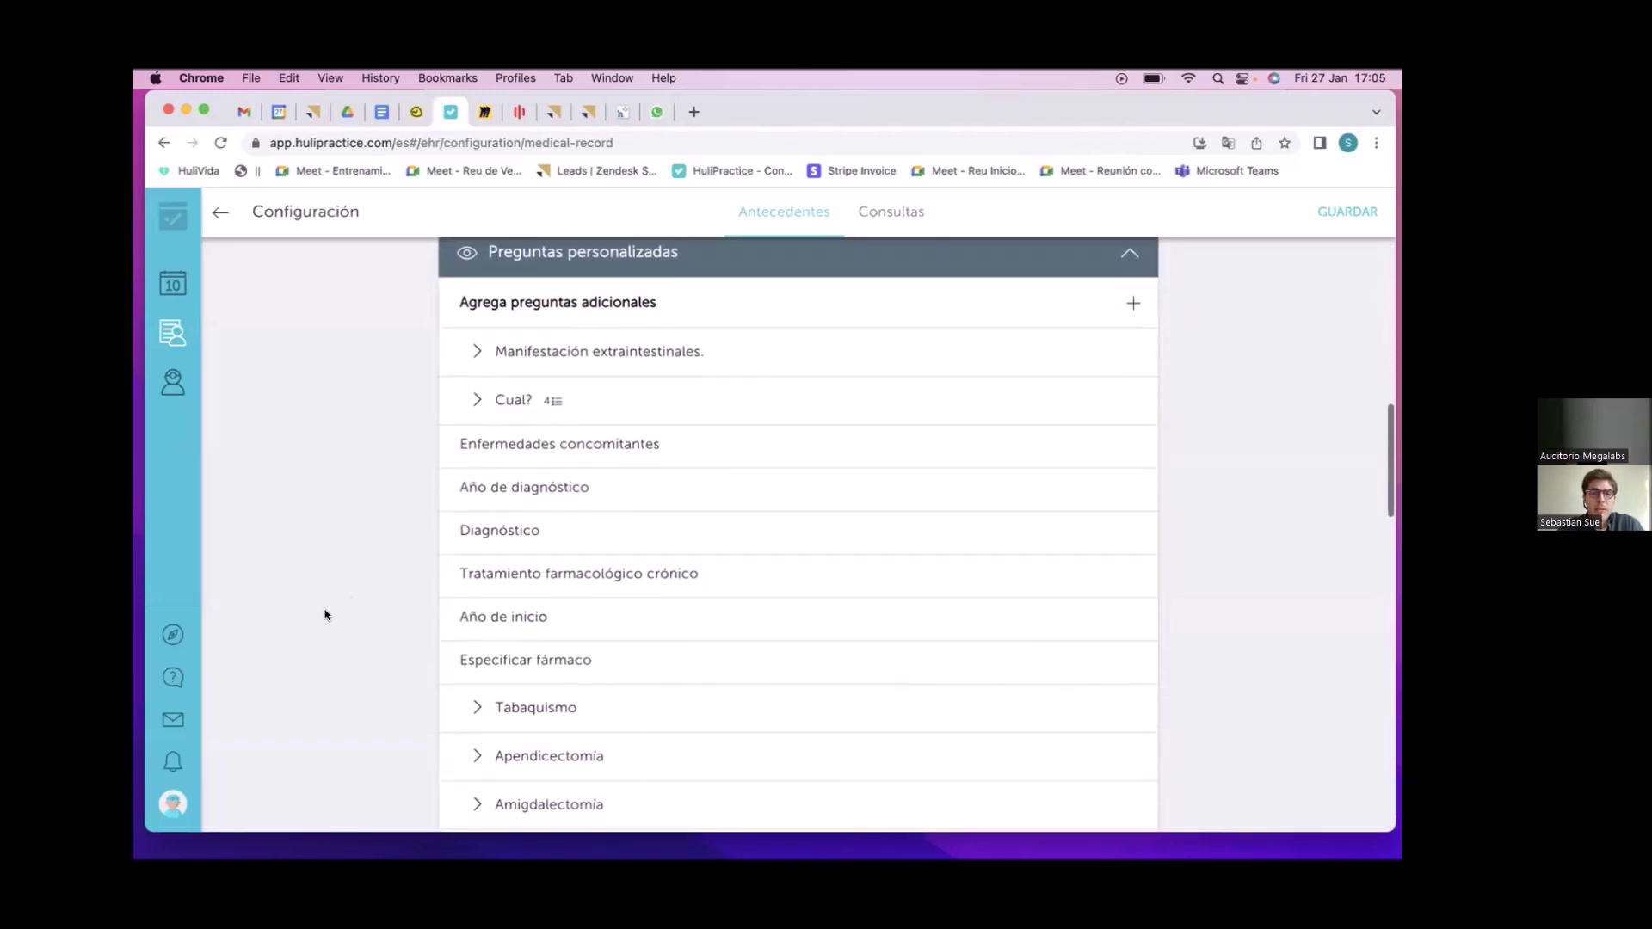
scroll(325, 615, "down", 1)
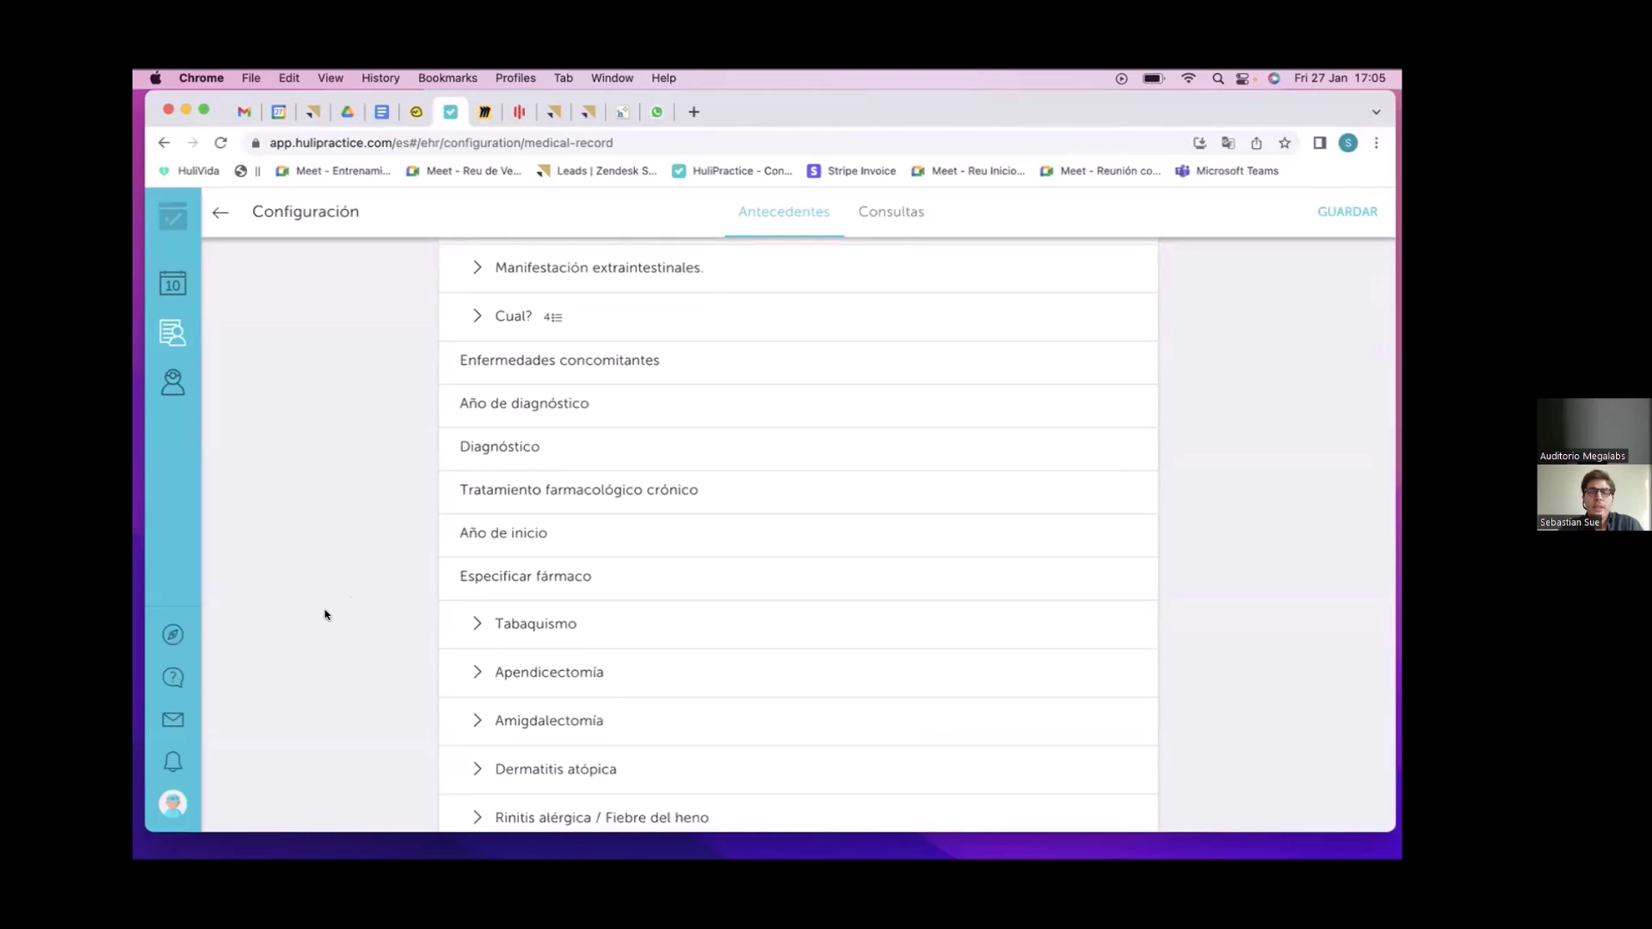
scroll(325, 614, "down", 2)
scroll(325, 614, "down", 2)
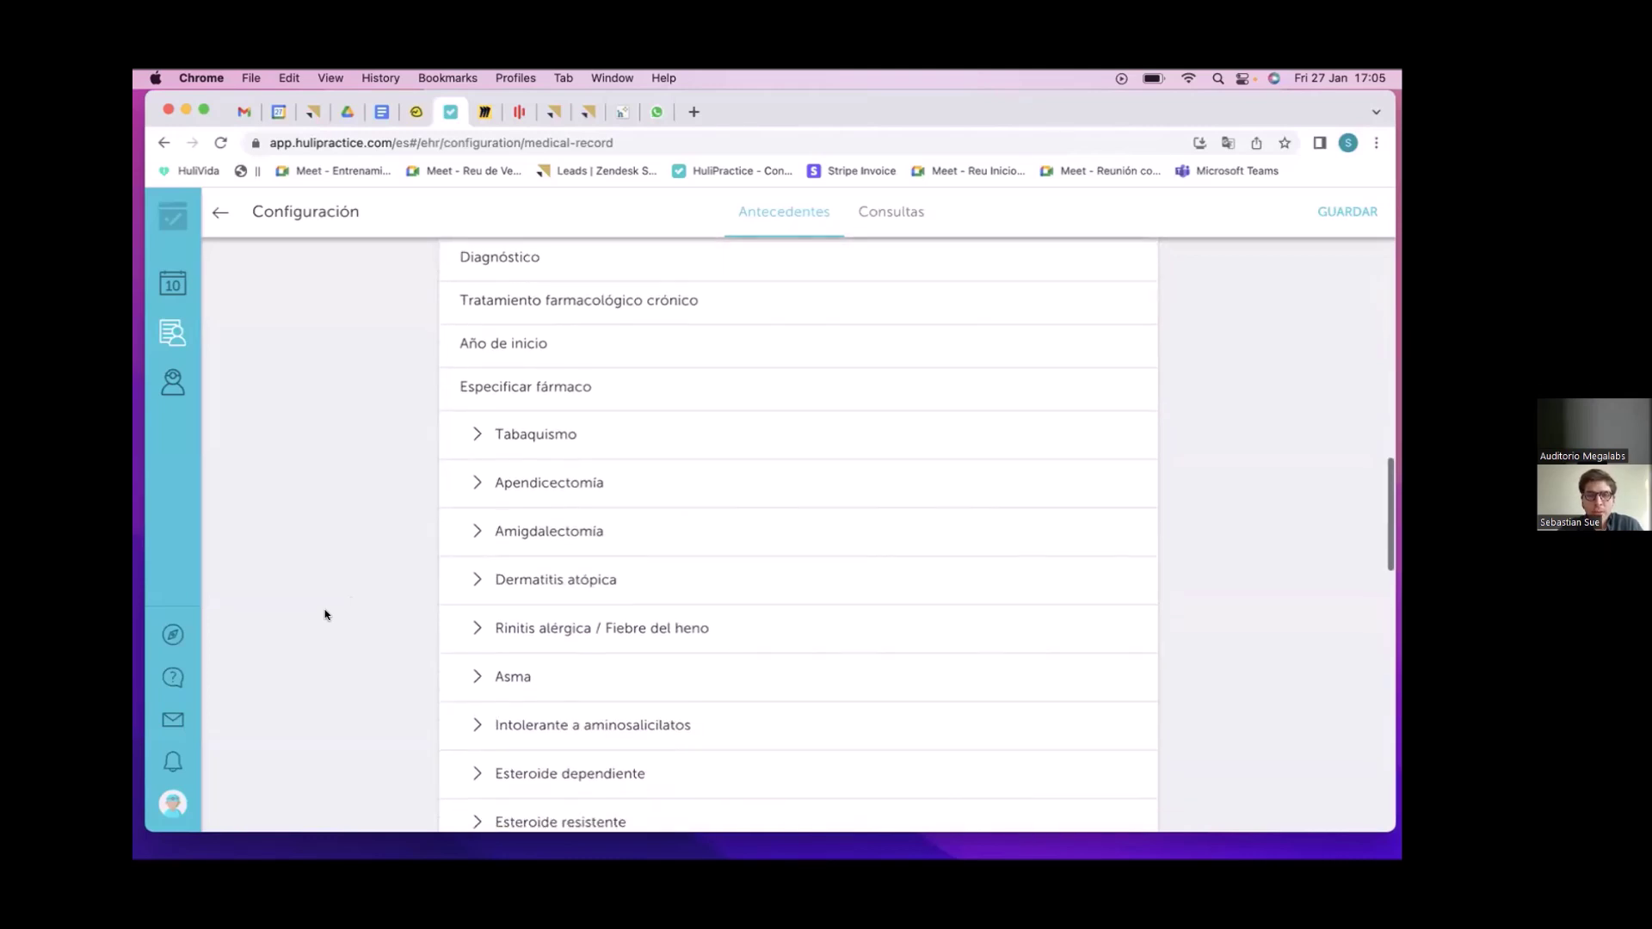
- Review the sections configured for Consultas, from Motivo de consulta to Plan de seguimiento
left_click(874, 215)
scroll(320, 491, "up", 6)
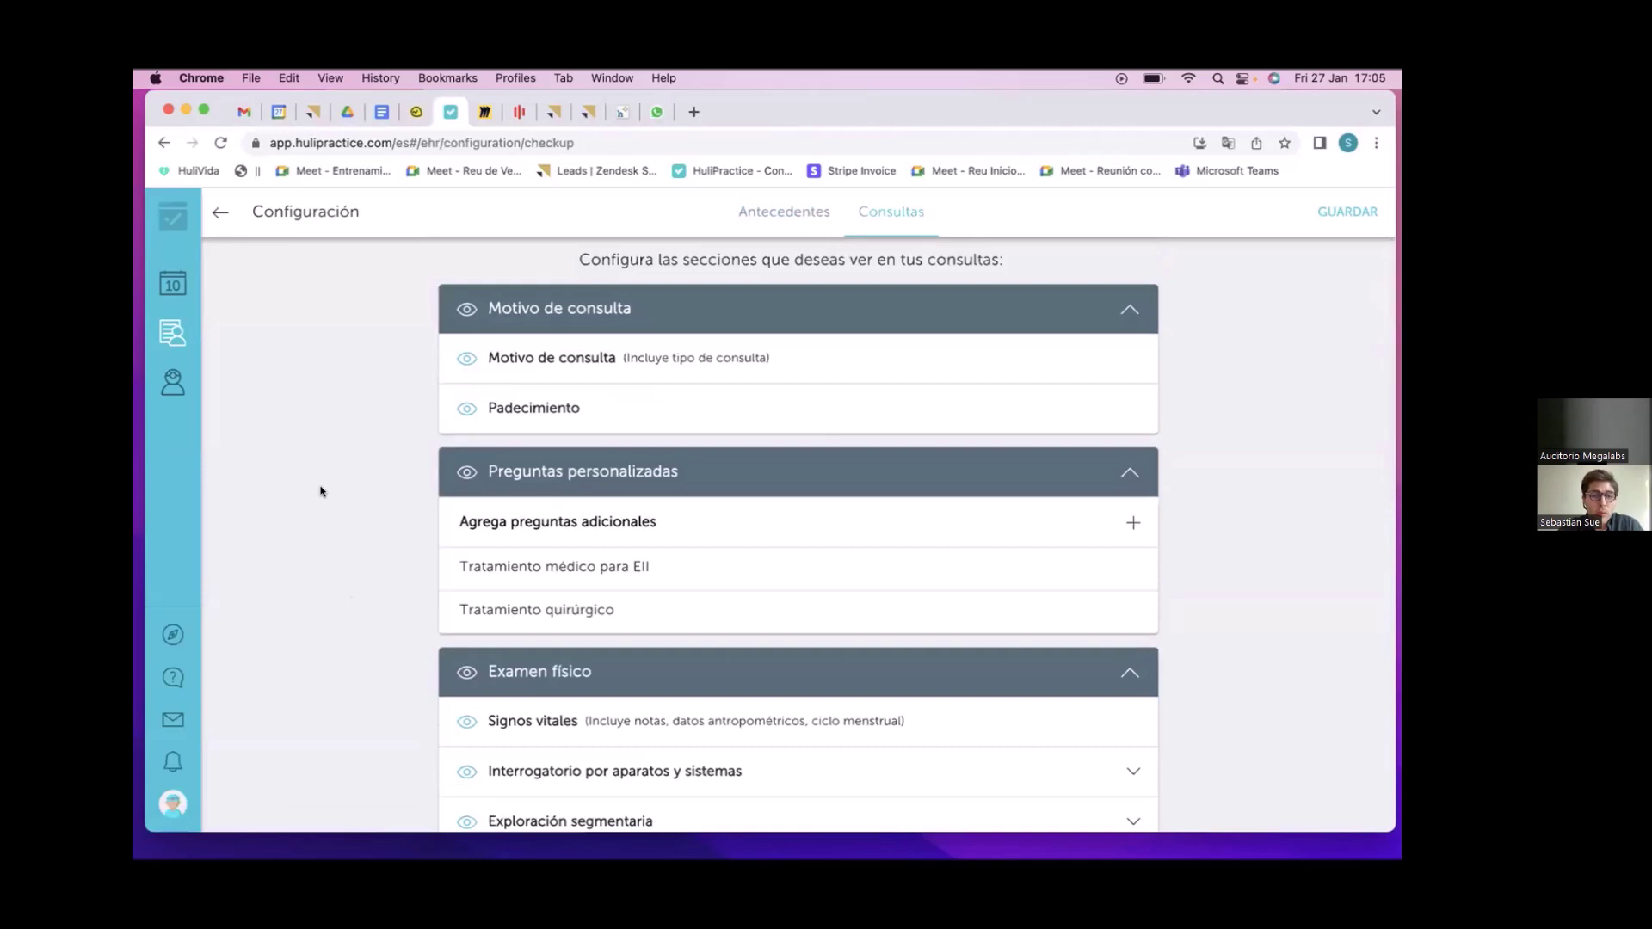
scroll(320, 491, "down", 6)
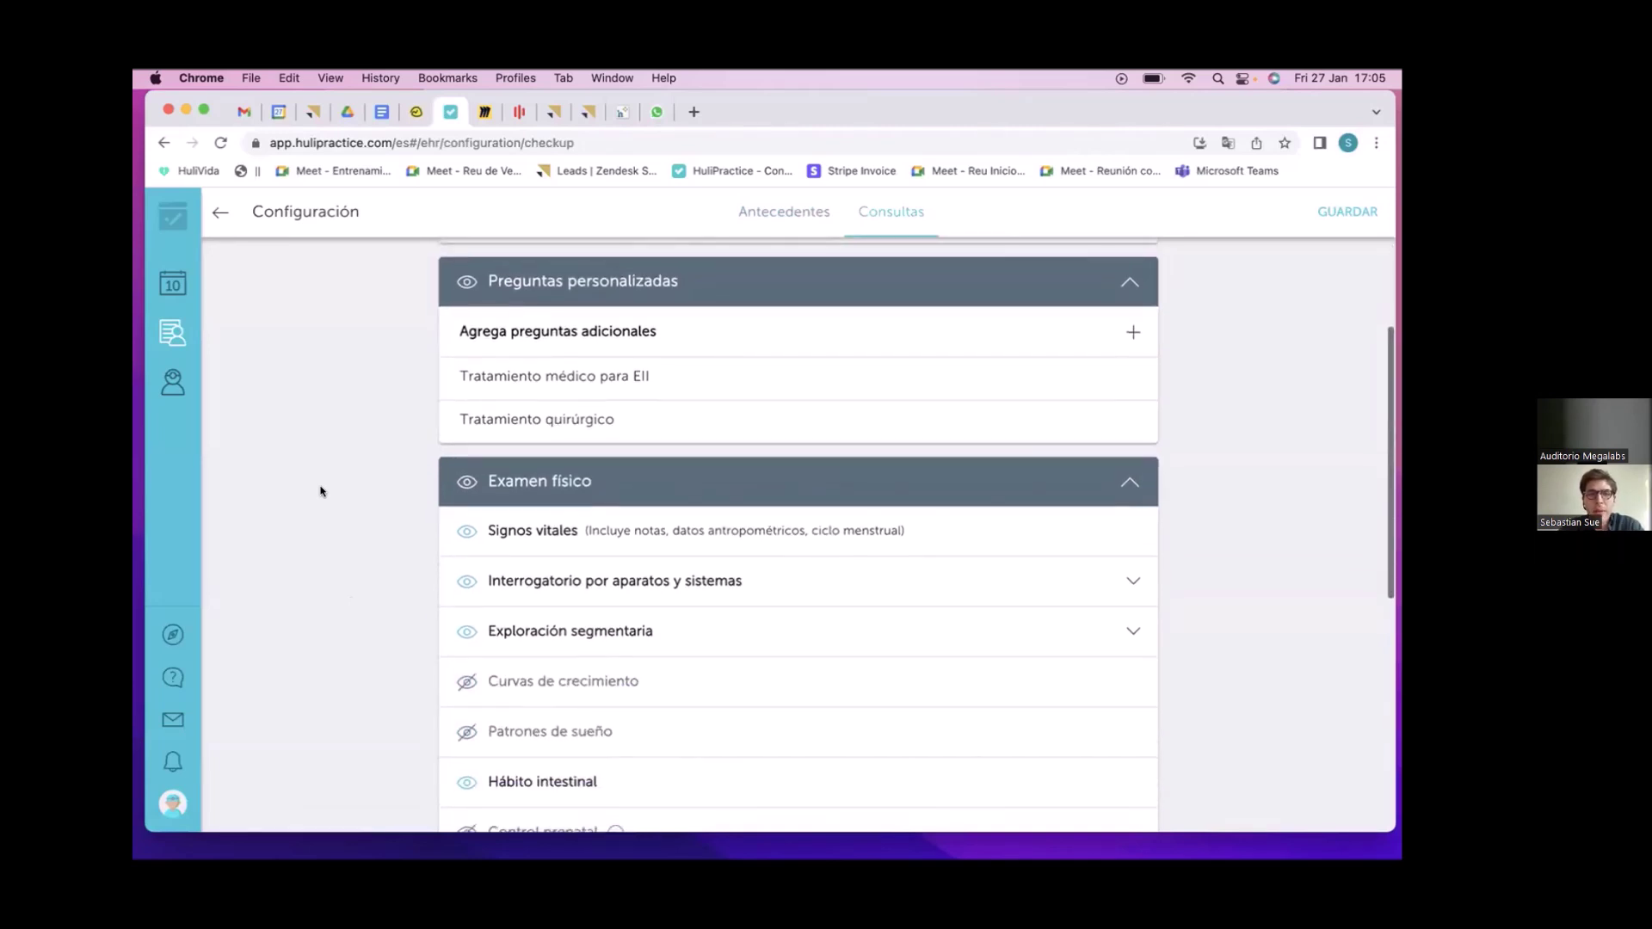
scroll(320, 491, "down", 5)
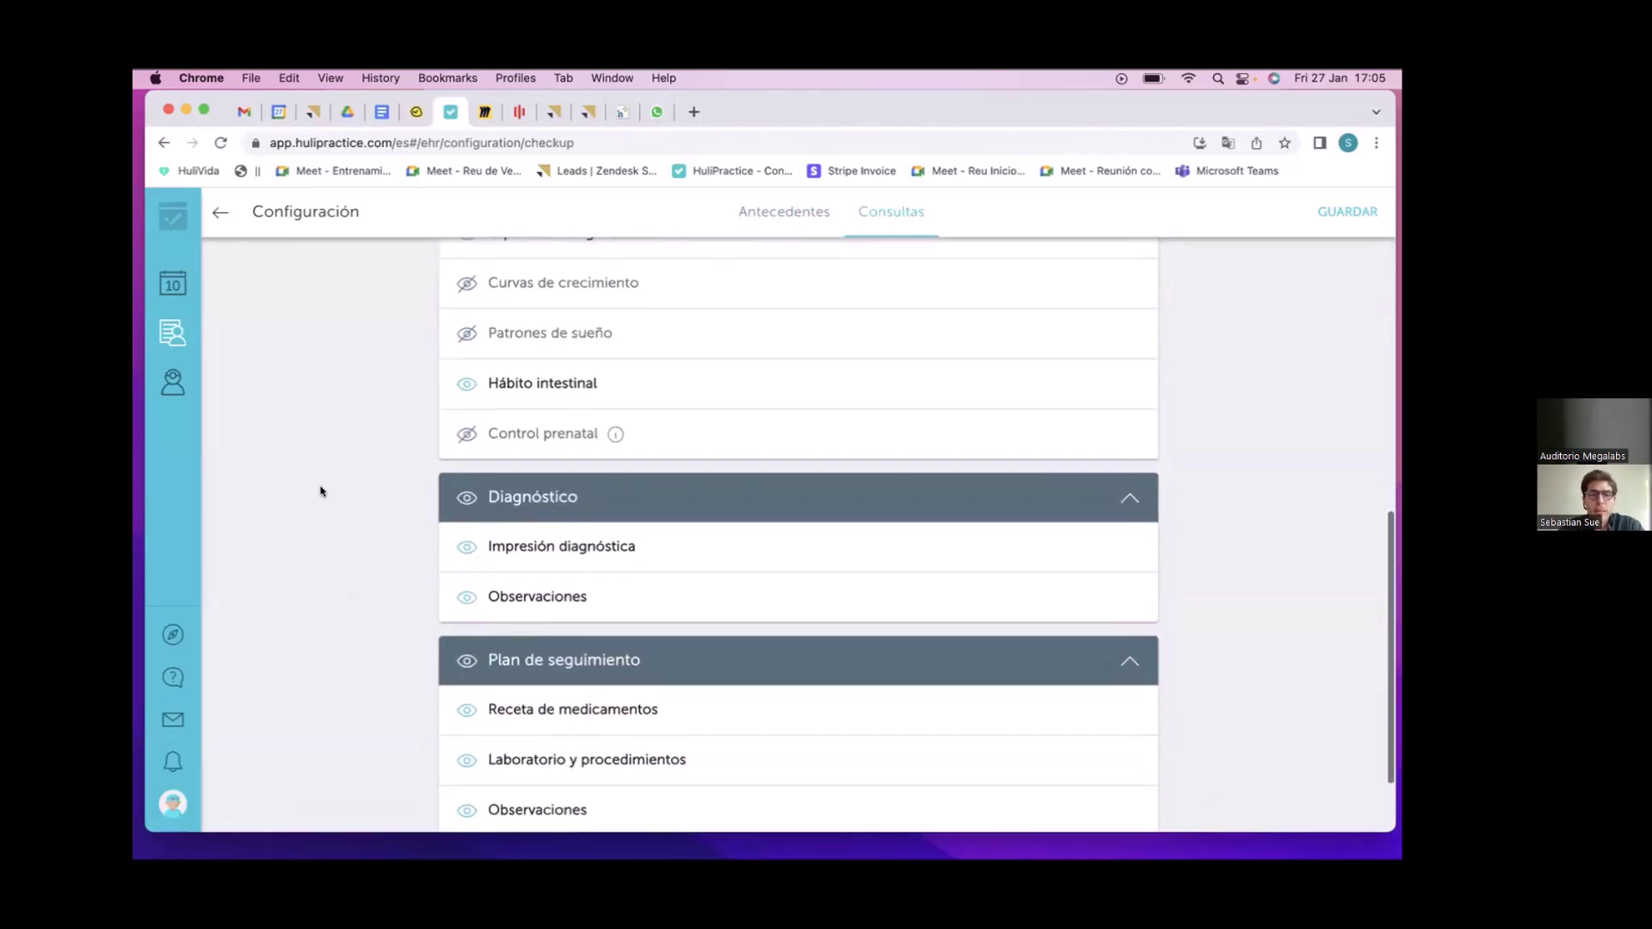
- Return to the patient list and open the first patient's record
left_click(175, 334)
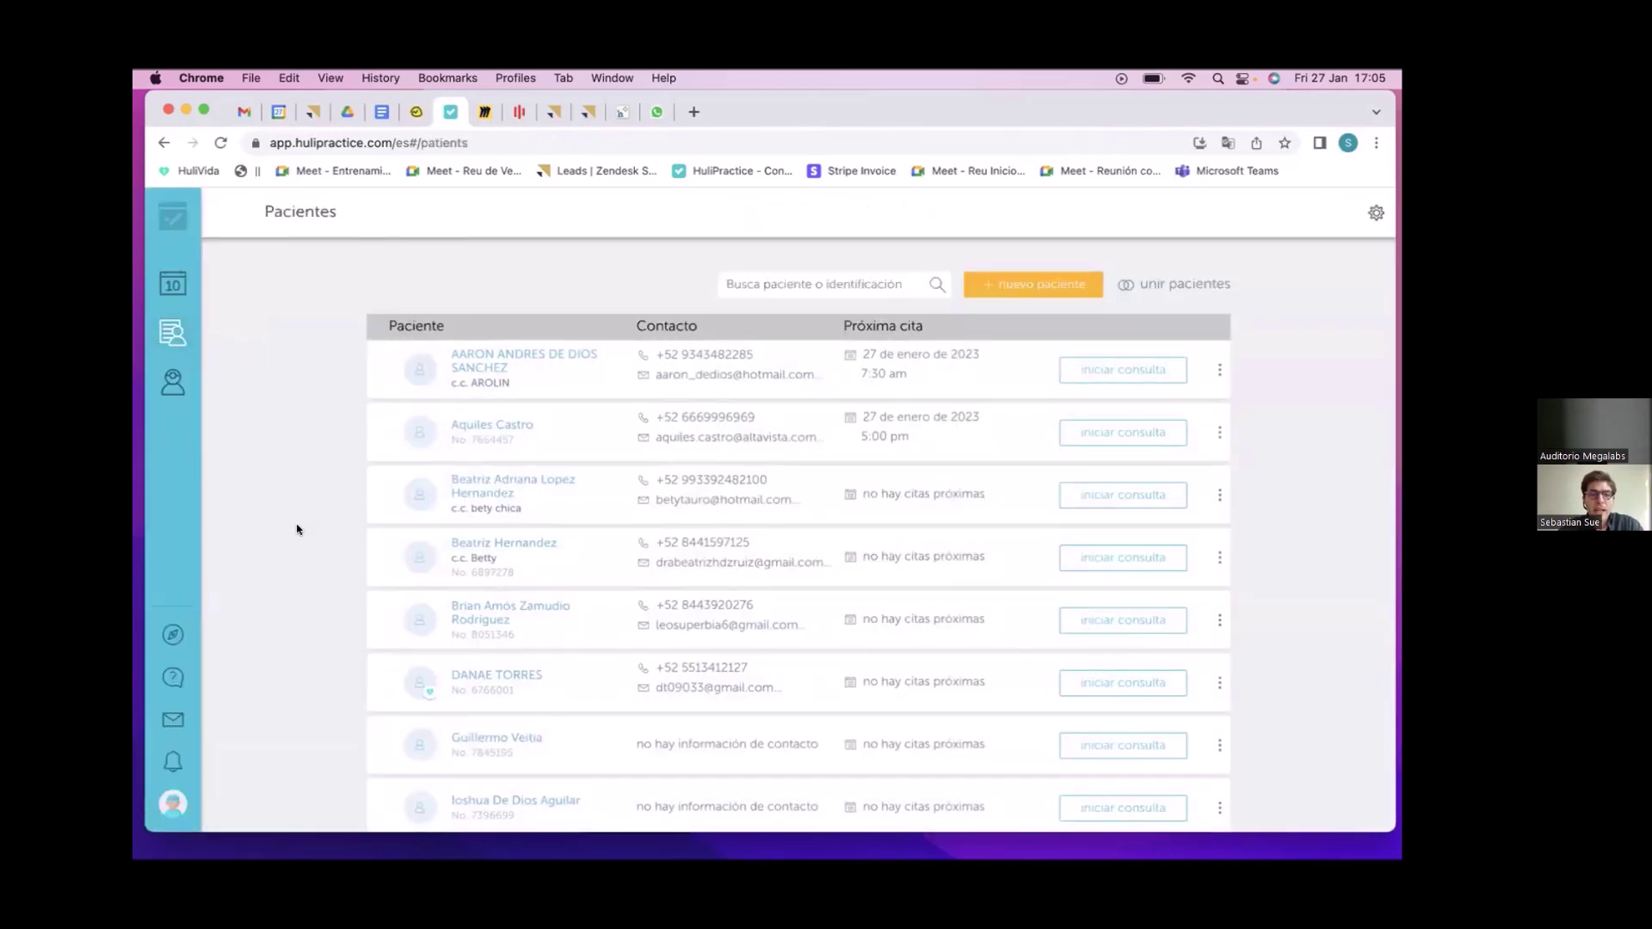
scroll(295, 528, "down", 3)
scroll(379, 468, "up", 3)
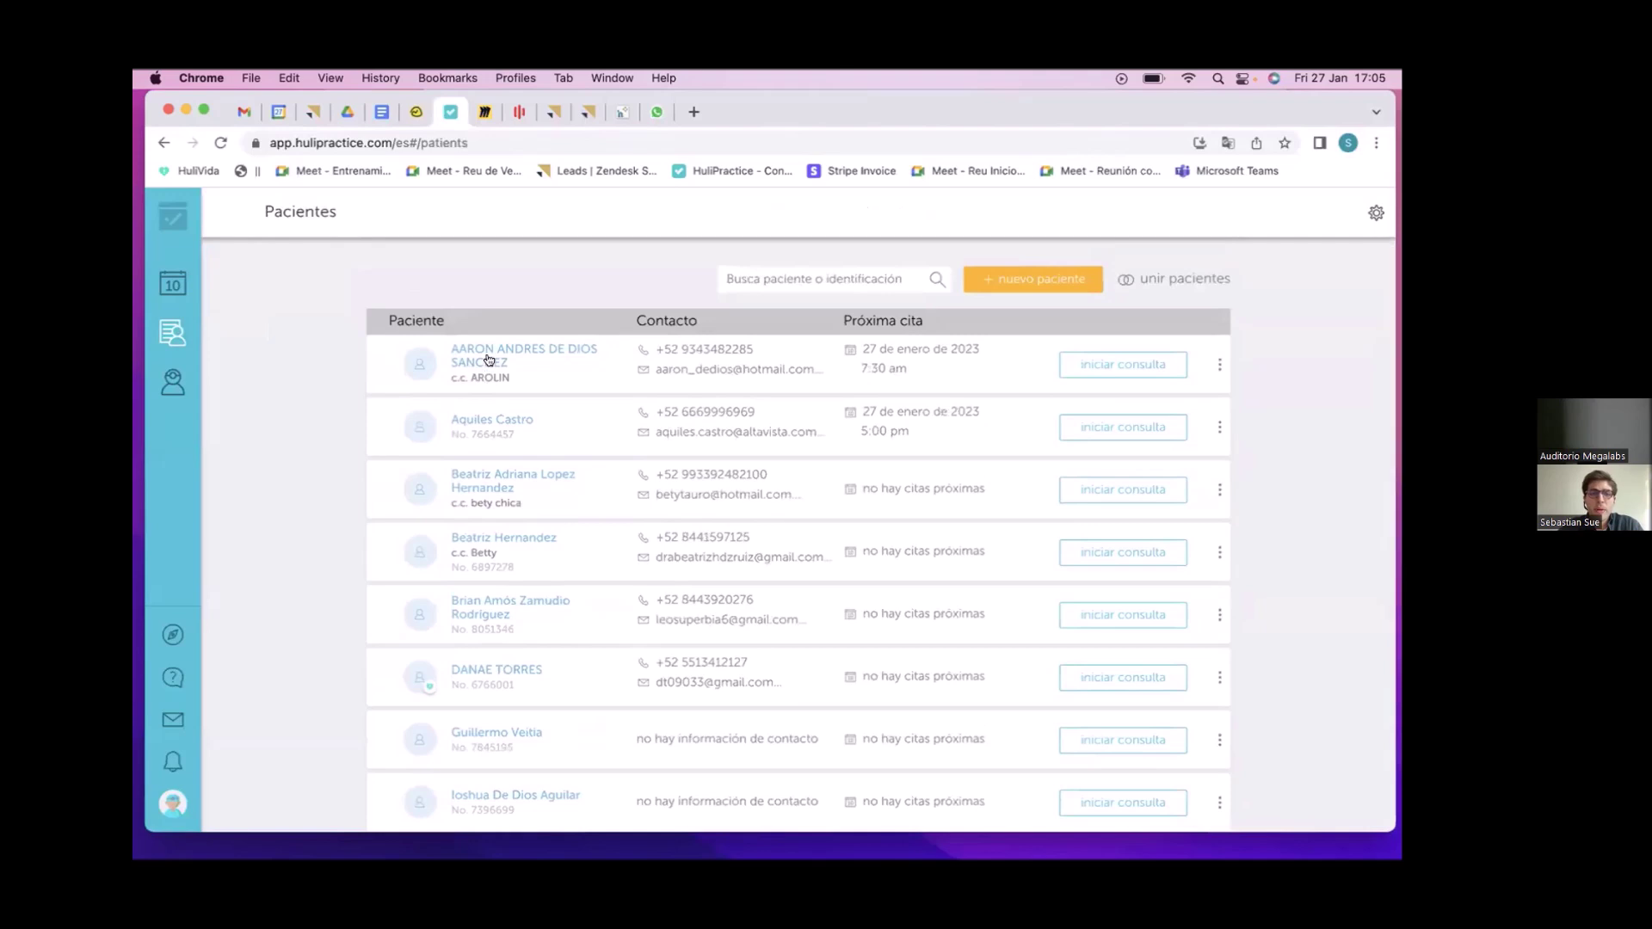
left_click(489, 359)
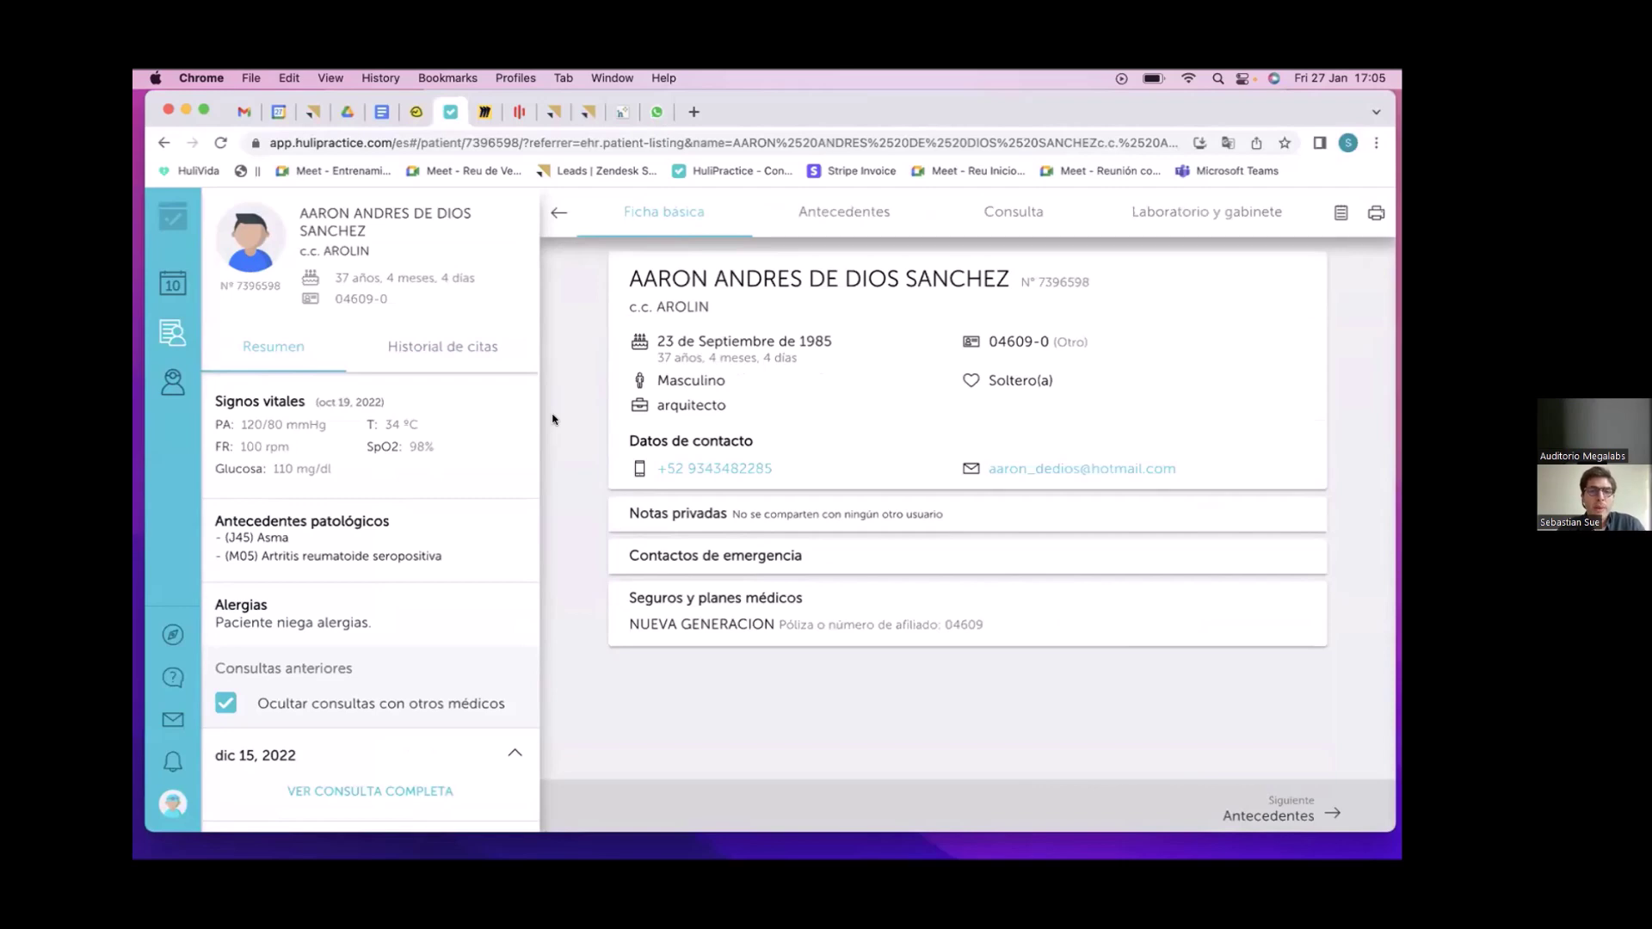
- Review the patient's past appointments in Historial de citas and return to the Resumen
left_click(429, 351)
scroll(385, 612, "down", 2)
scroll(384, 612, "down", 2)
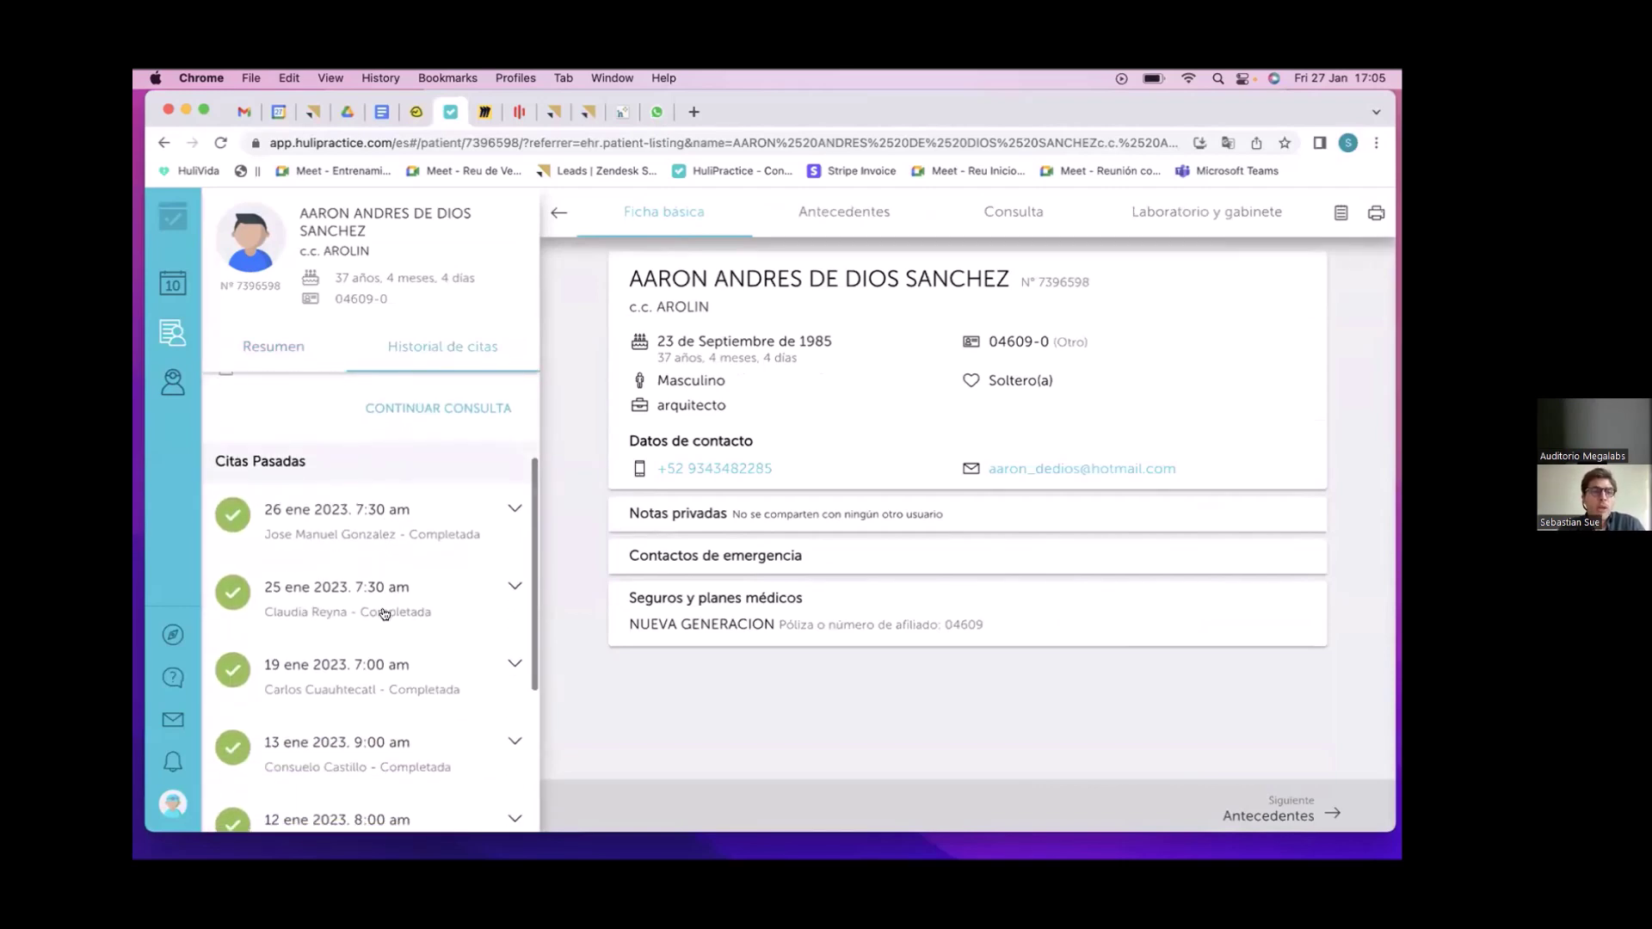
left_click(293, 347)
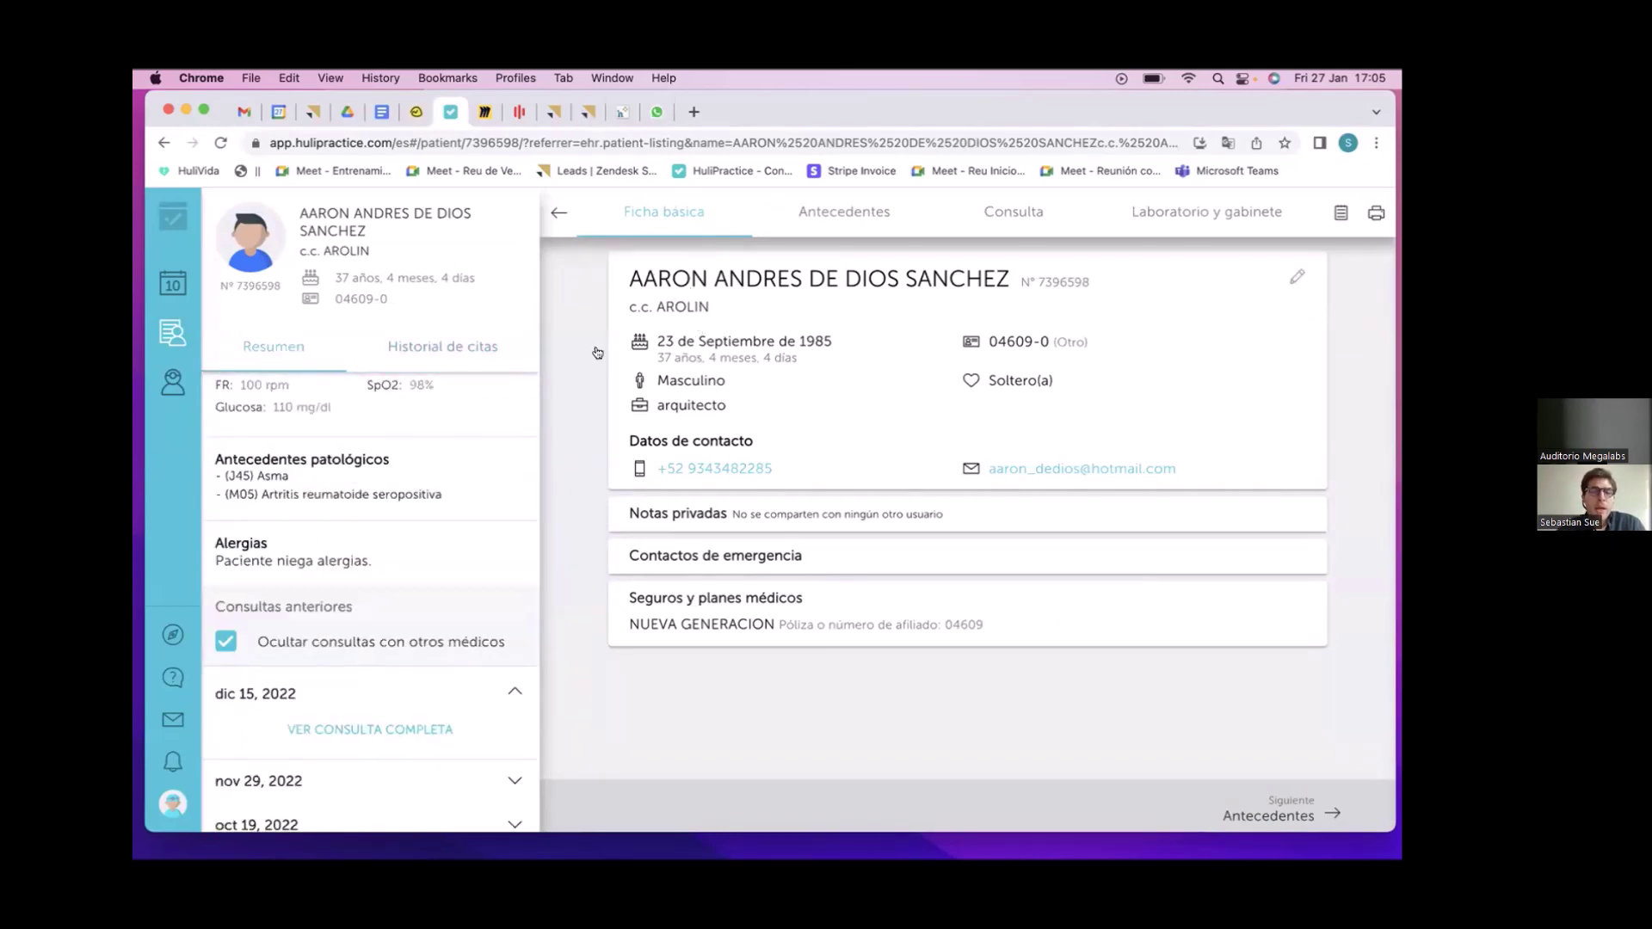
- Open the patient's Antecedentes and answer No to the custom question Manifestación extraintestinales
left_click(847, 216)
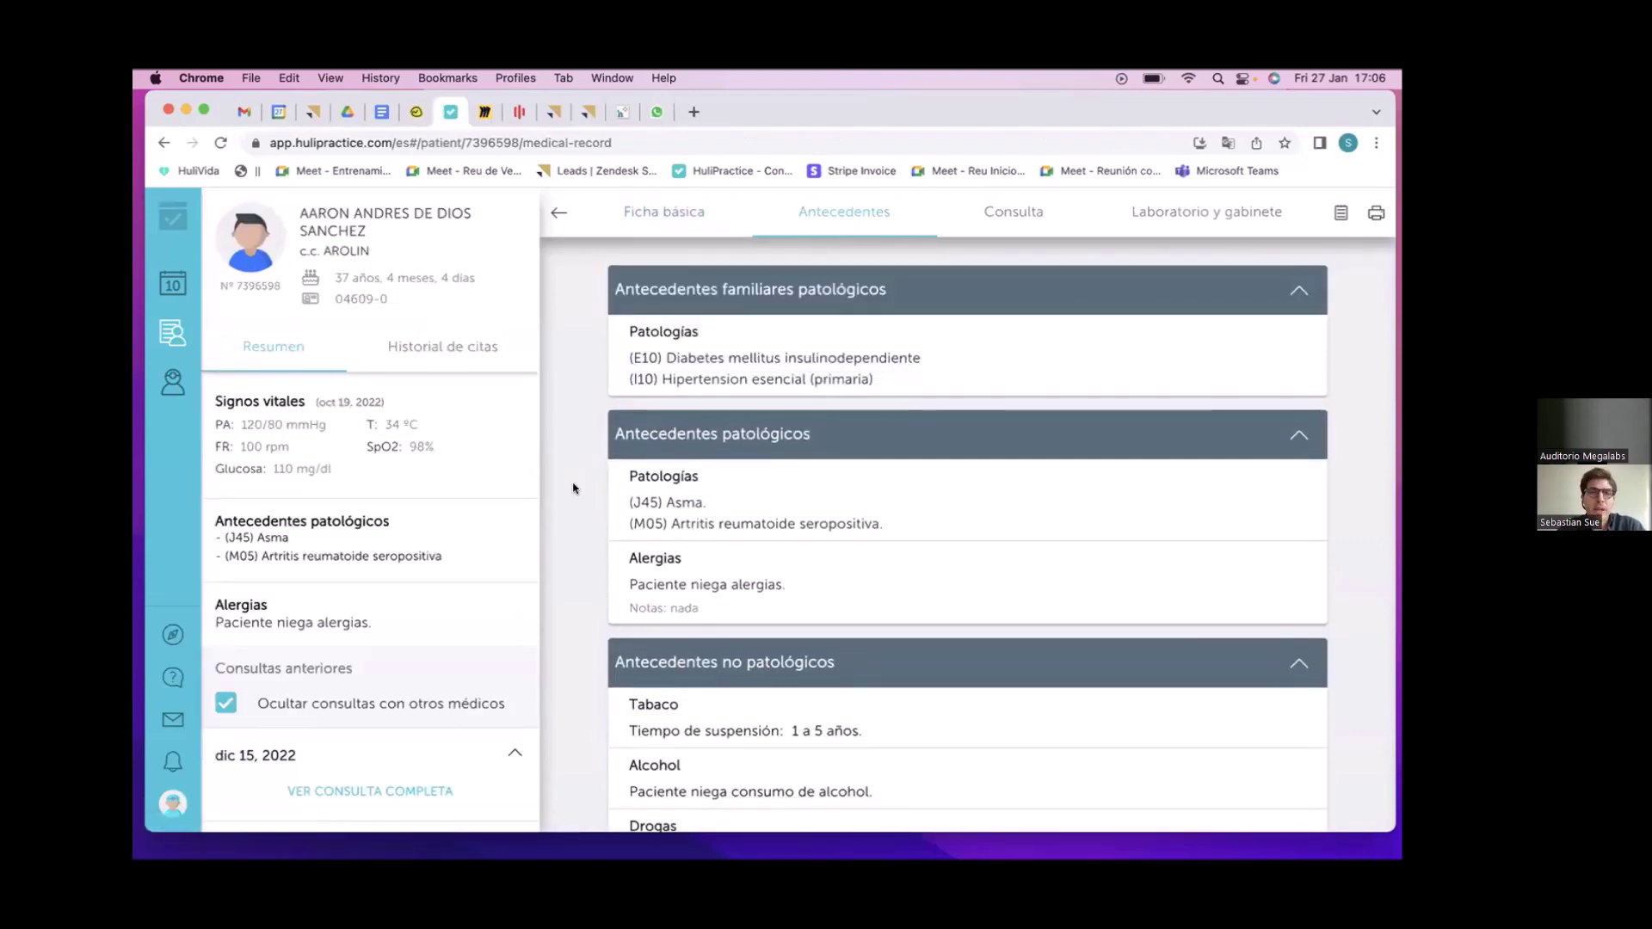
scroll(573, 488, "down", 1)
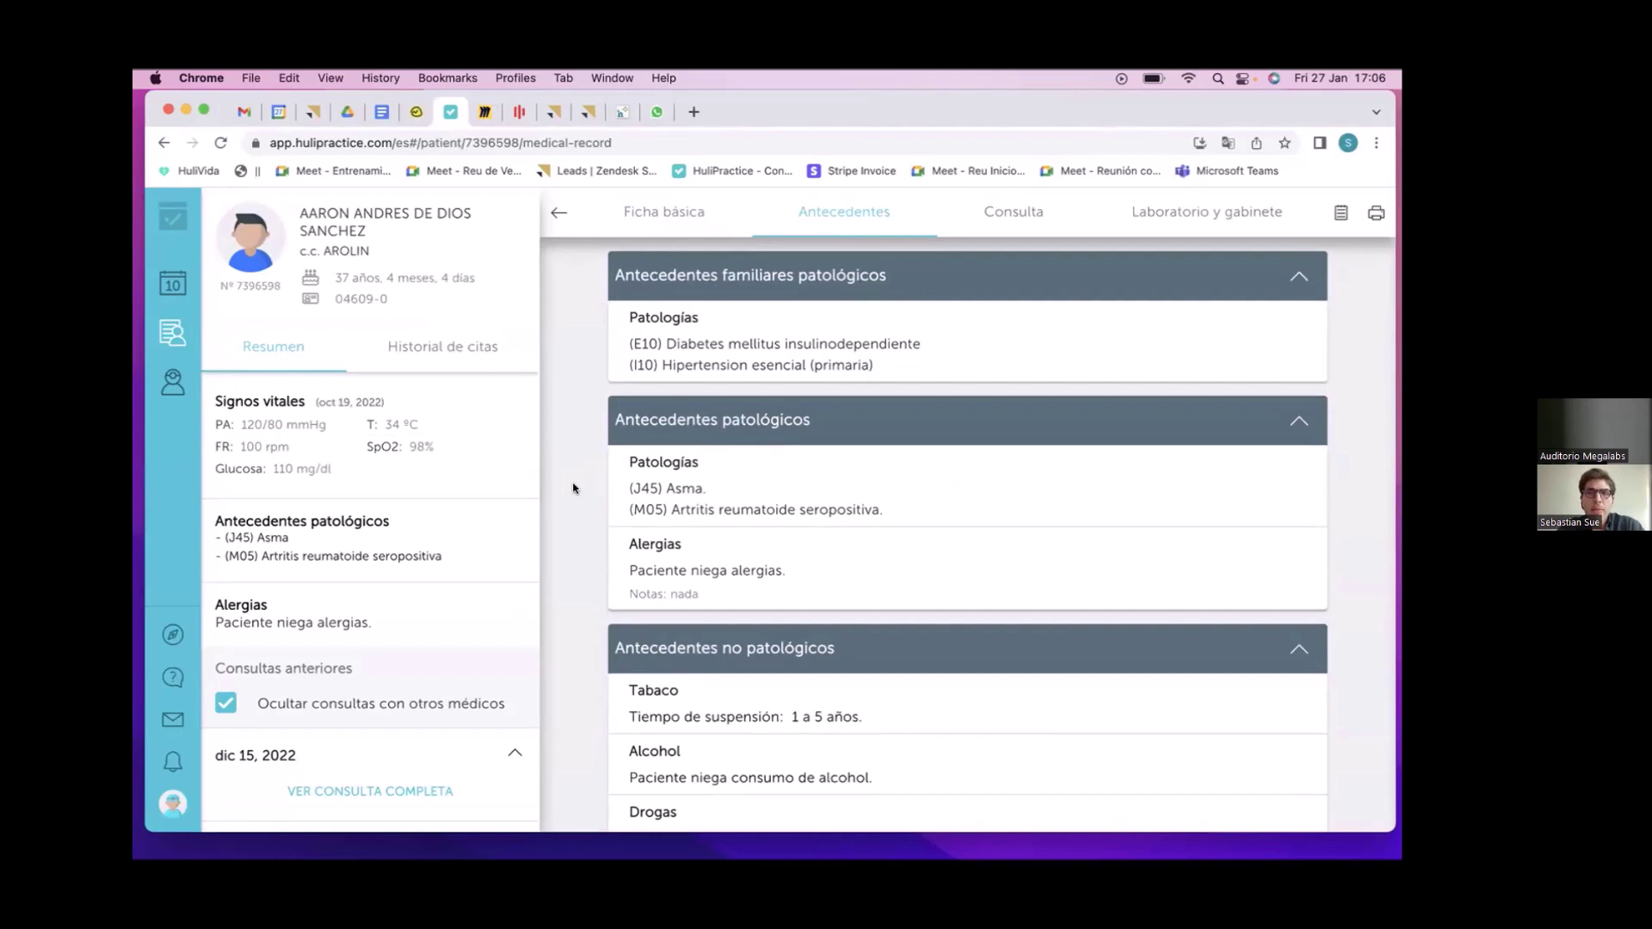
scroll(575, 478, "down", 5)
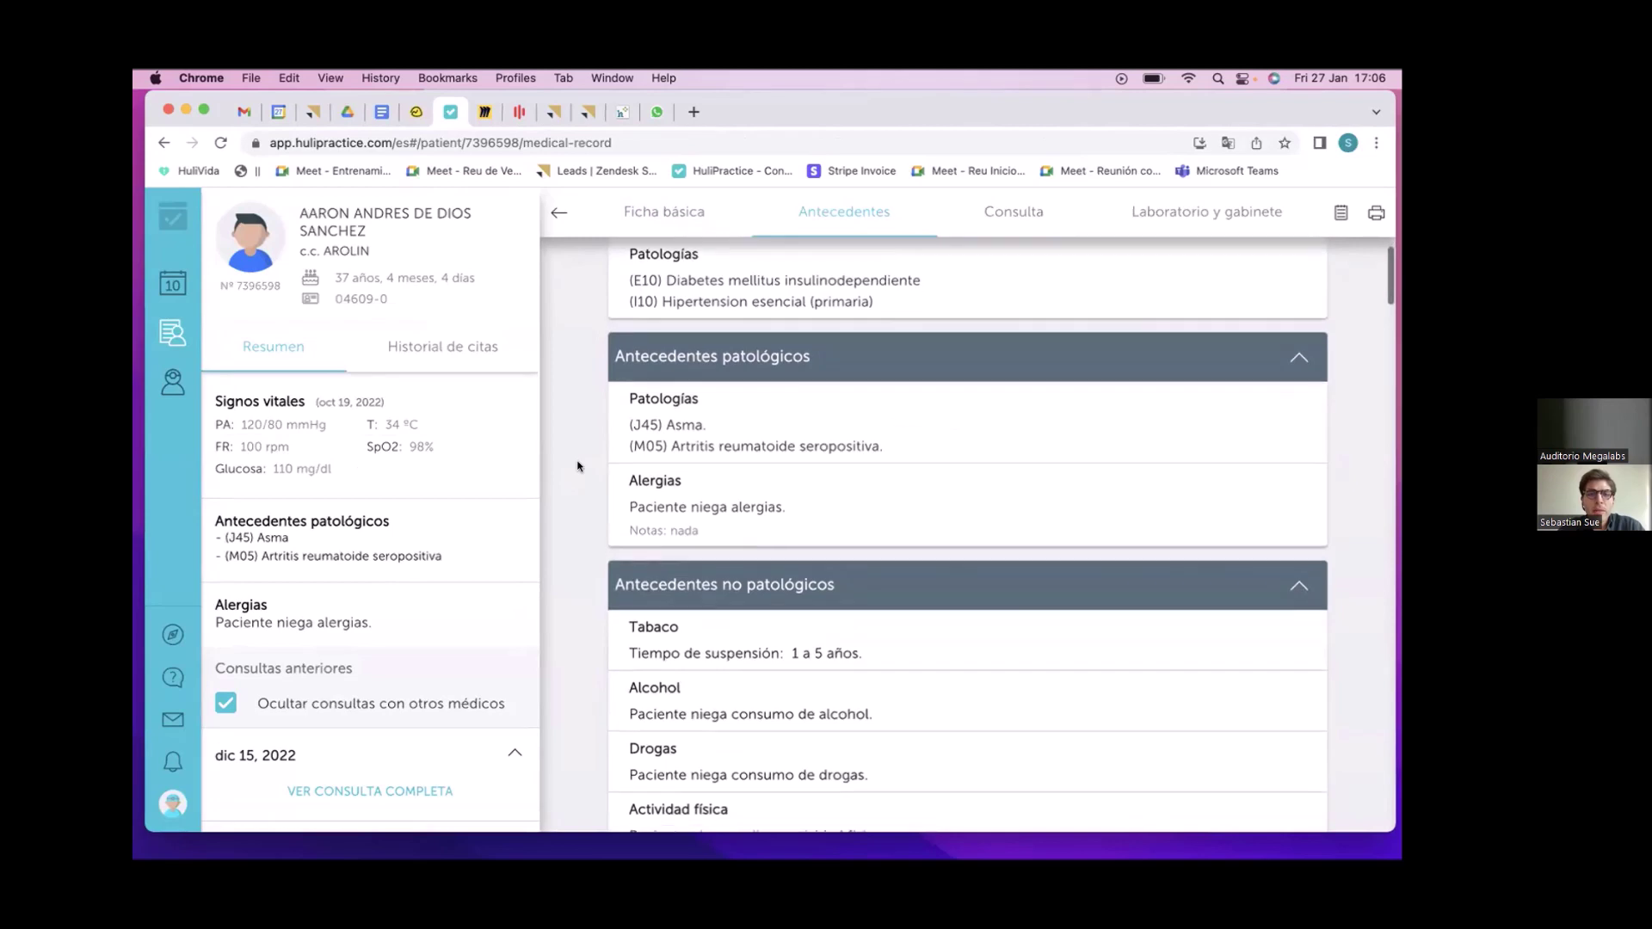
scroll(577, 466, "down", 8)
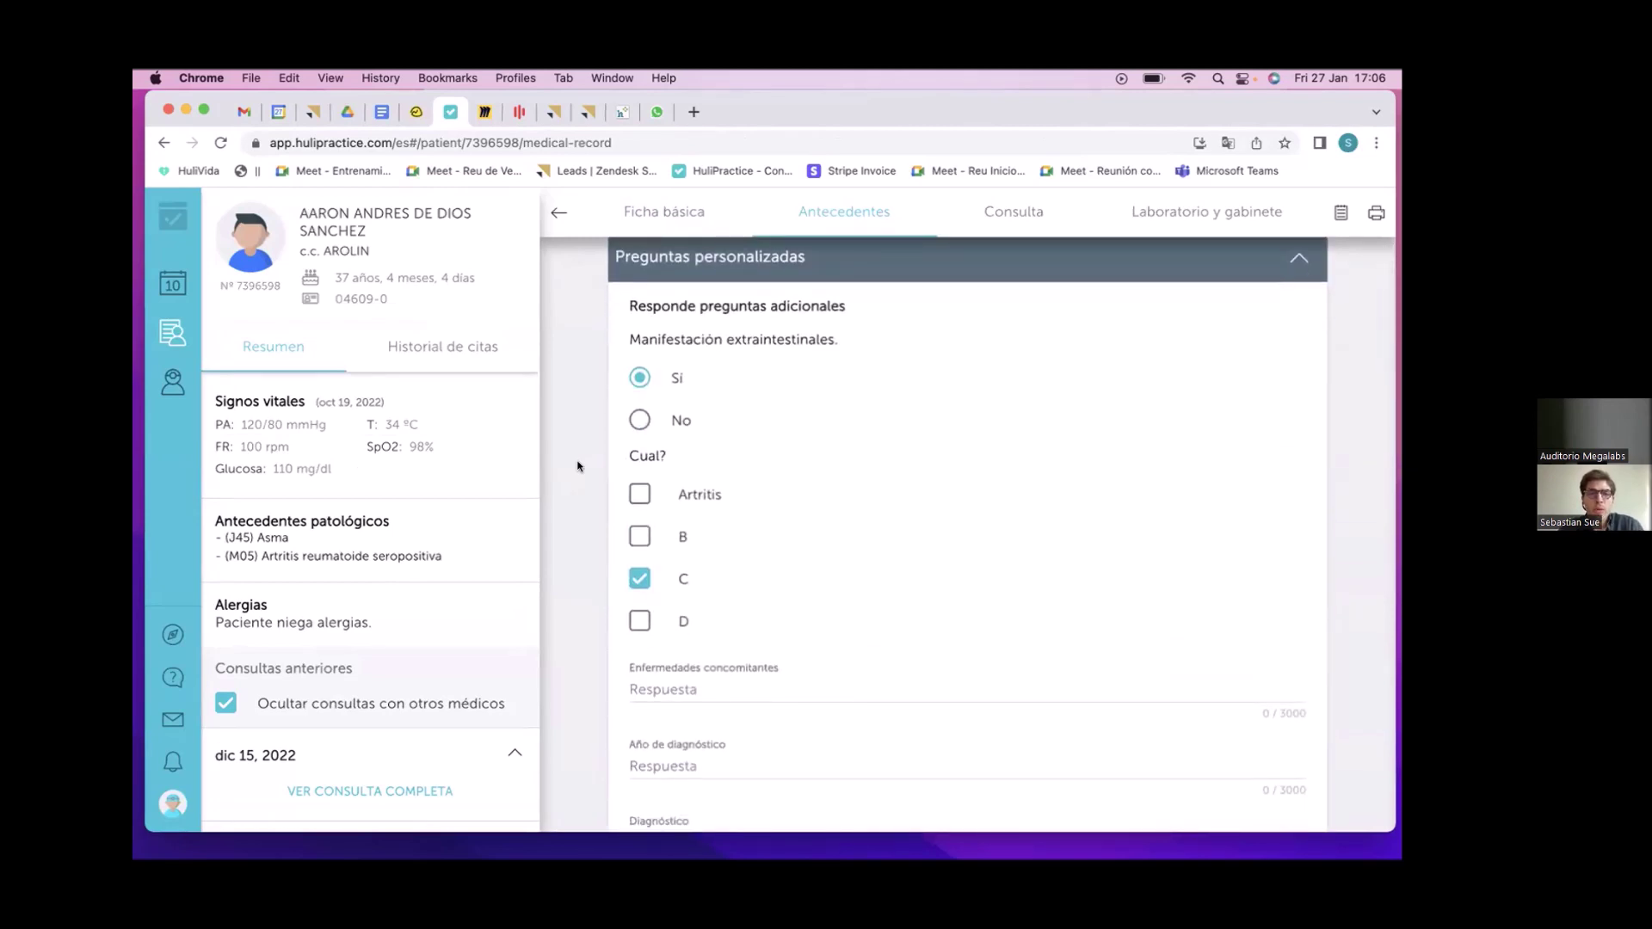
left_click(631, 421)
- In the custom questions, answer Sí to Tabaquismo, No to Apendicectomía and Sí to Amigdalectomía
scroll(623, 542, "down", 2)
scroll(602, 585, "down", 2)
scroll(581, 633, "down", 3)
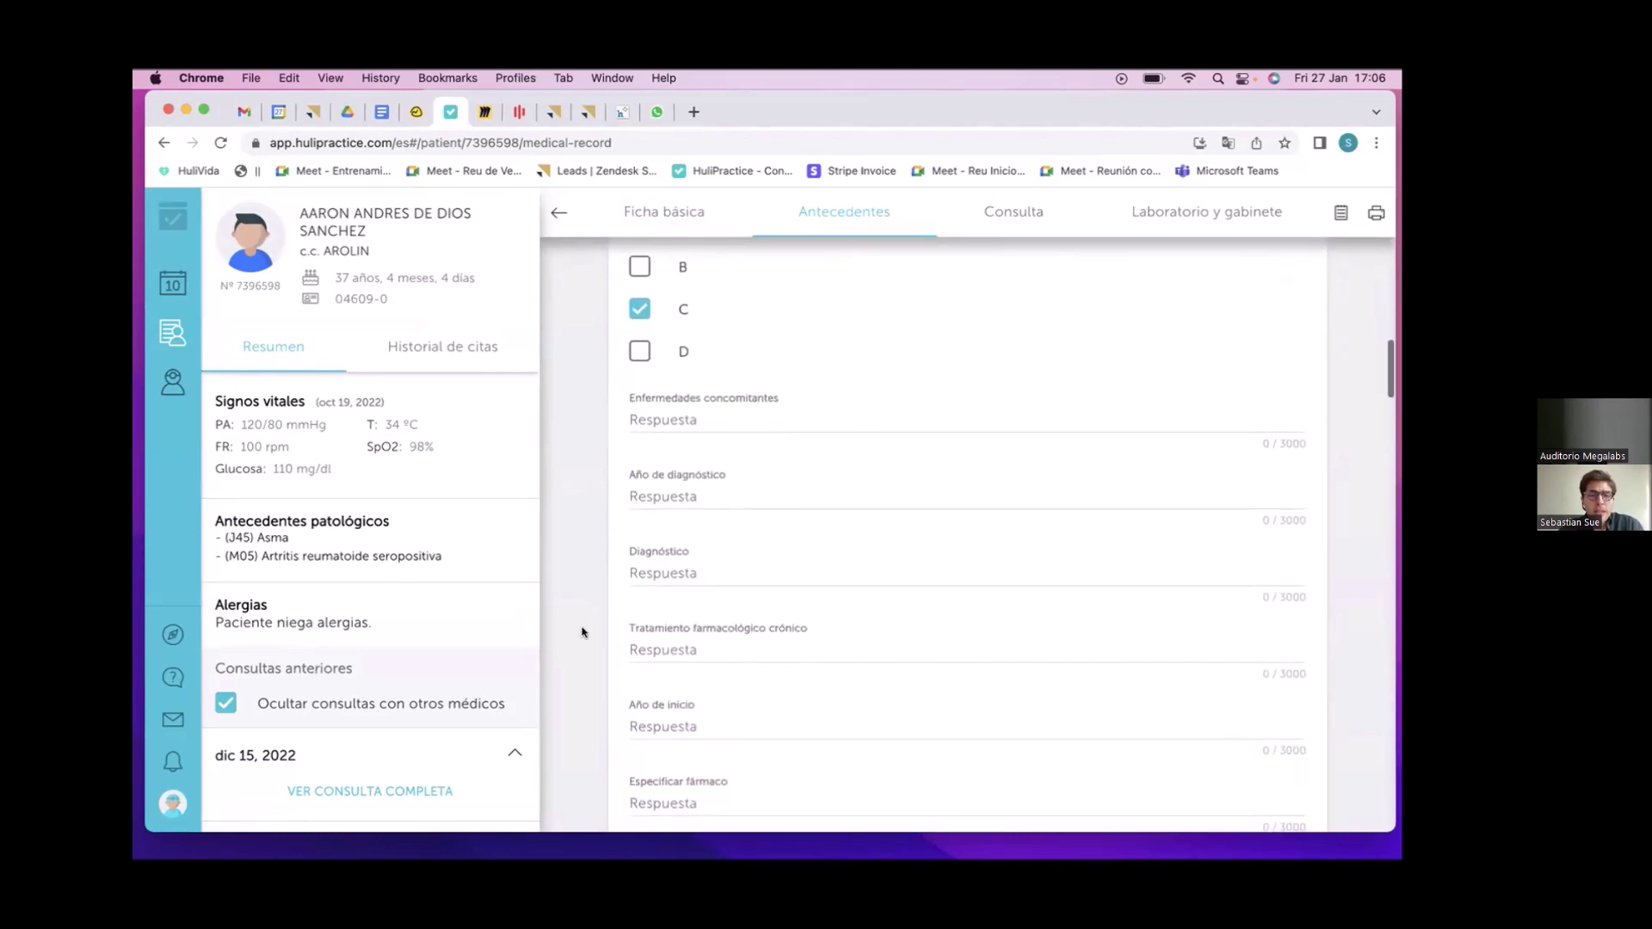
scroll(581, 632, "down", 2)
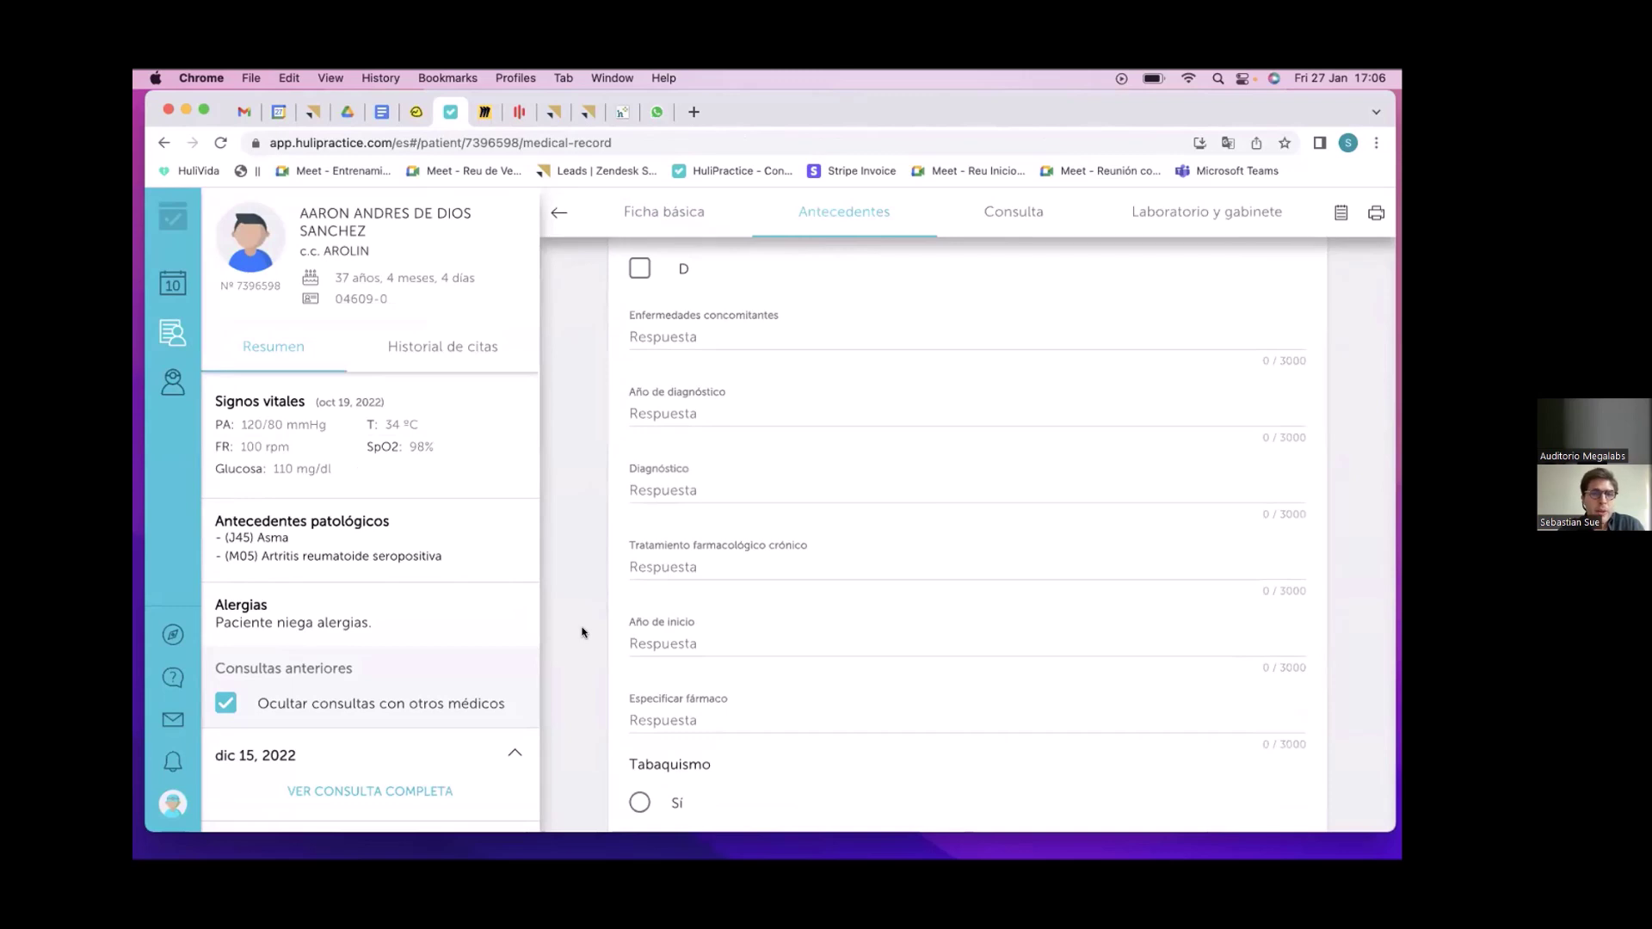
scroll(581, 632, "down", 2)
scroll(581, 632, "down", 2)
scroll(581, 602, "down", 7)
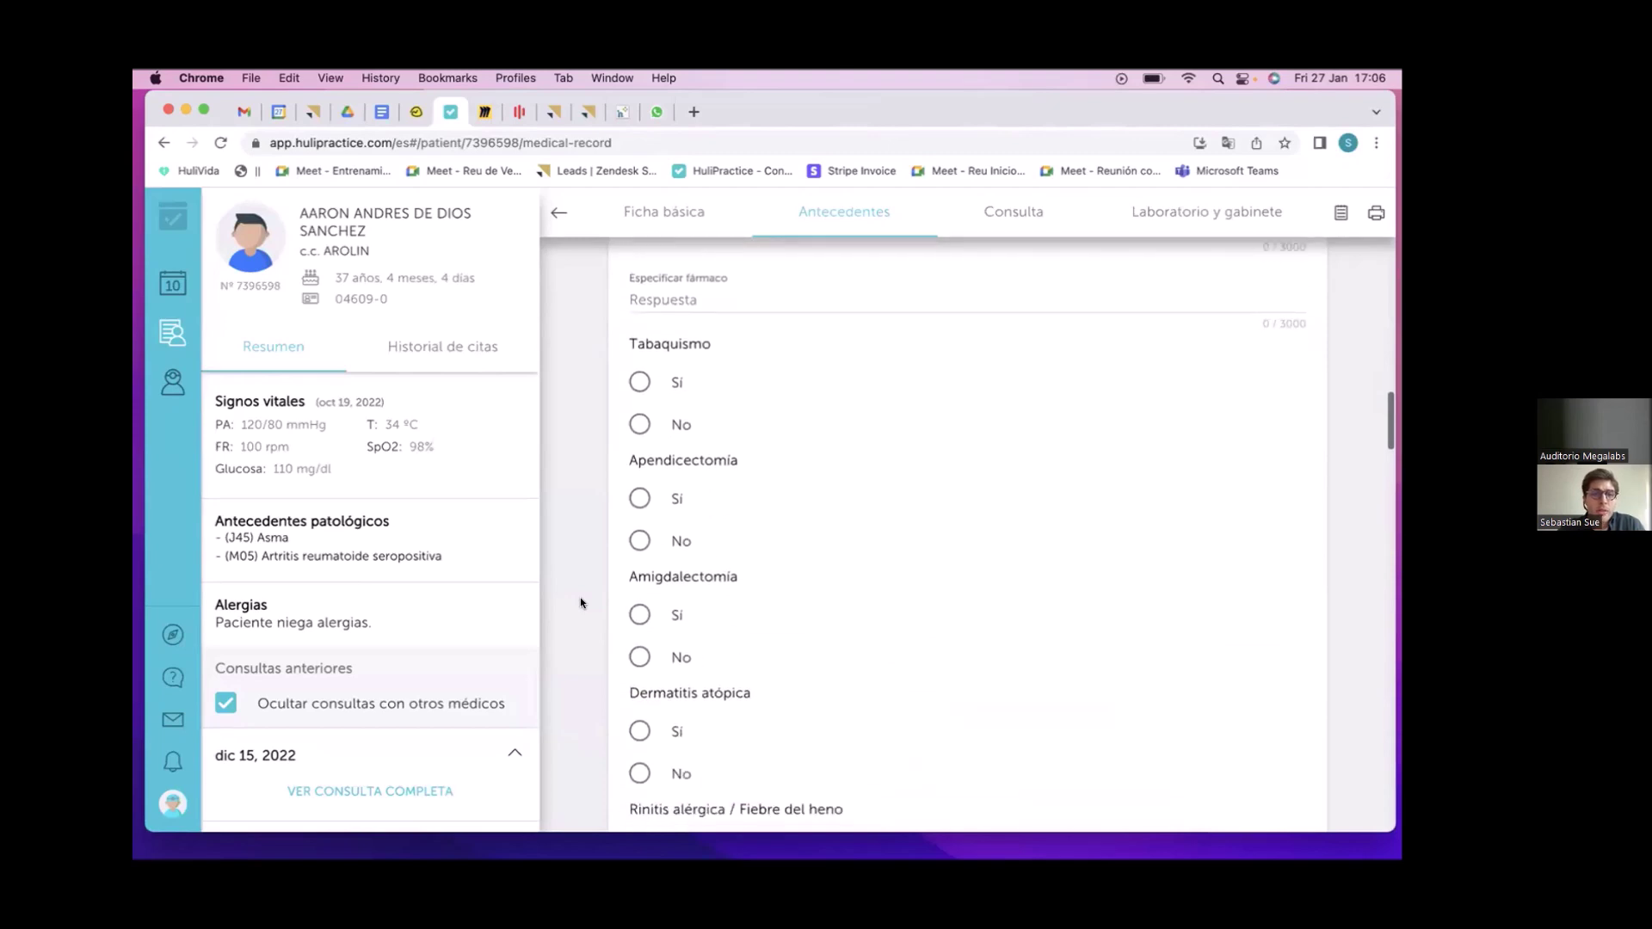
left_click(639, 381)
left_click(639, 540)
scroll(640, 541, "down", 1)
left_click(639, 542)
- Answer No to Dermatitis atópica, Sí to Asma and No to Intolerante a aminosalicilatos
scroll(640, 607, "down", 1)
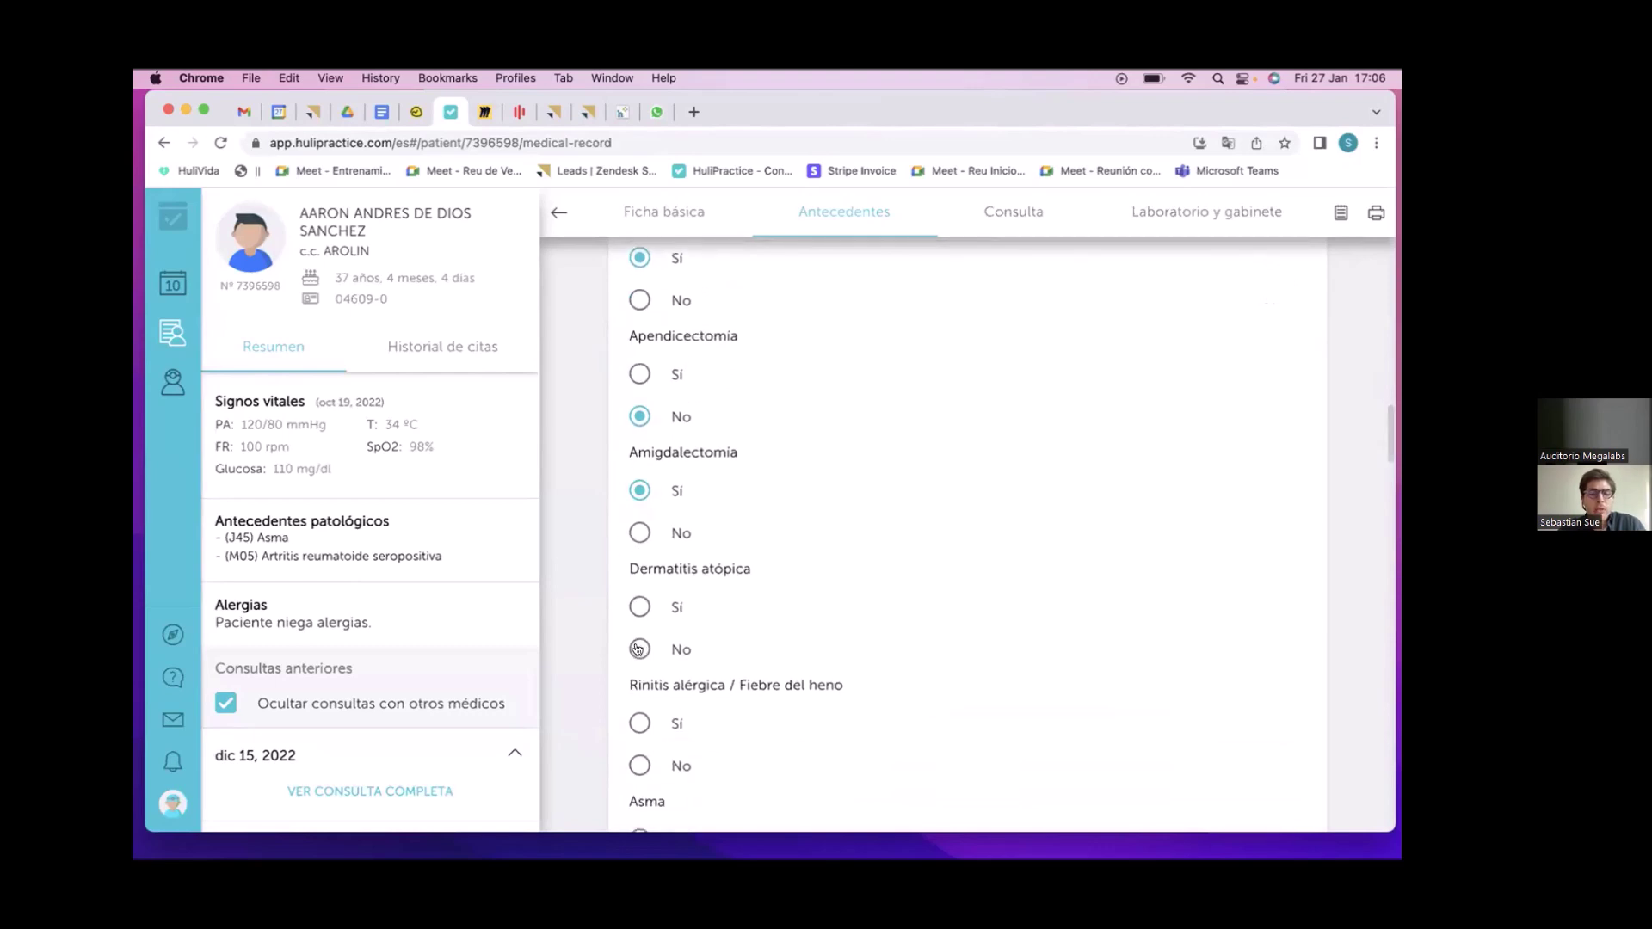
scroll(638, 649, "down", 2)
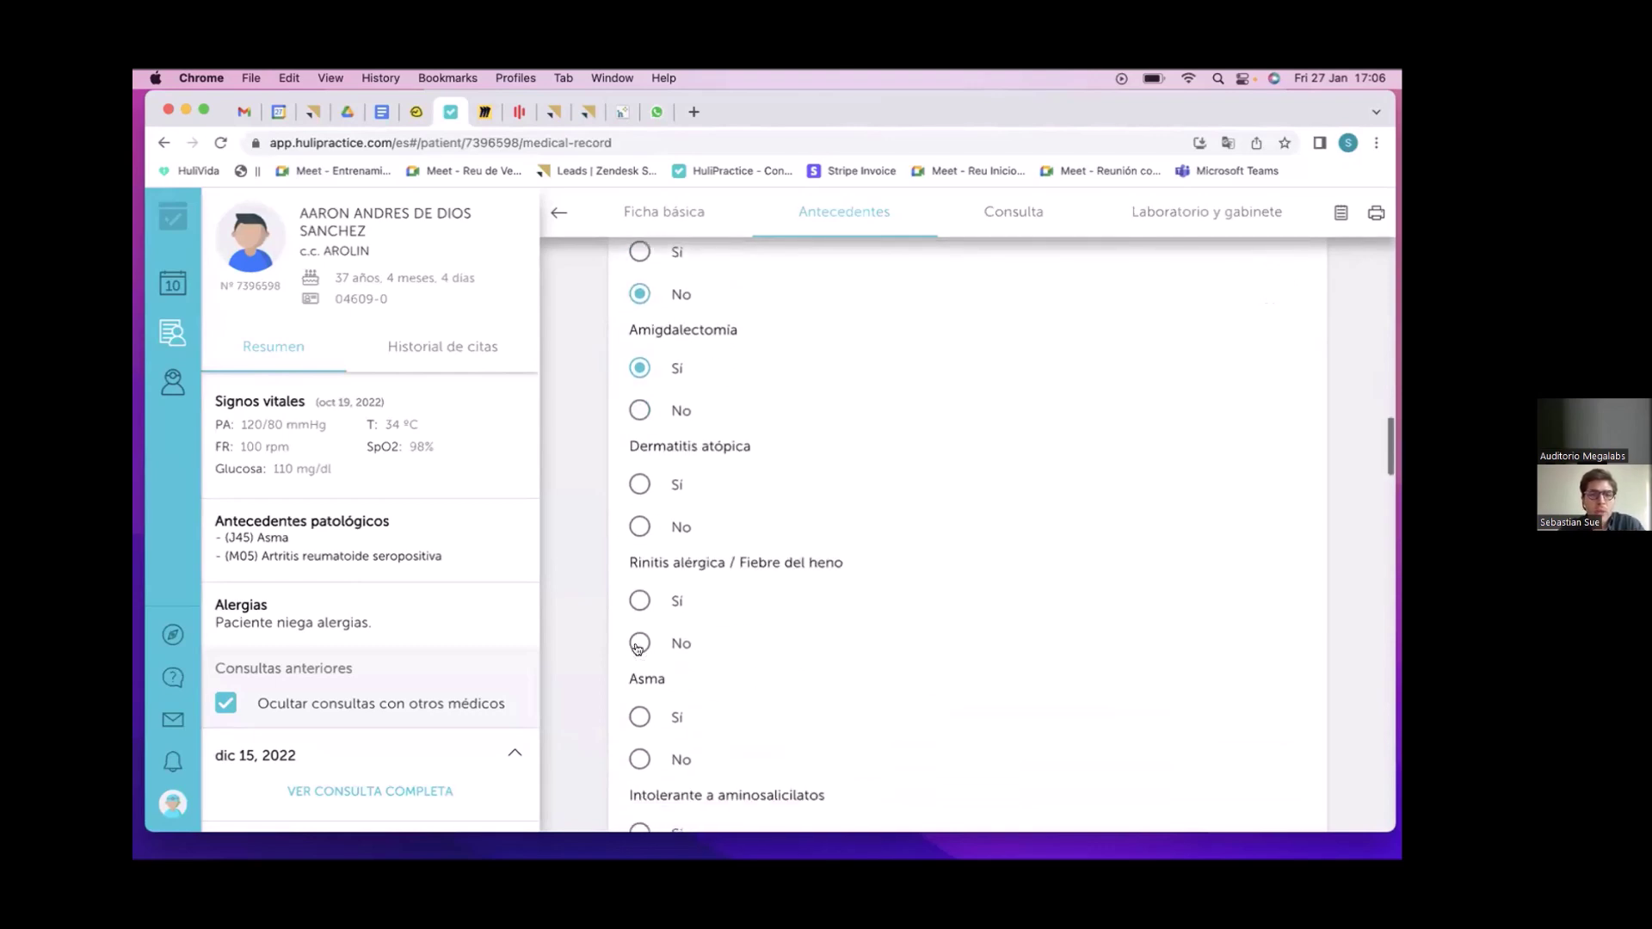
left_click(638, 525)
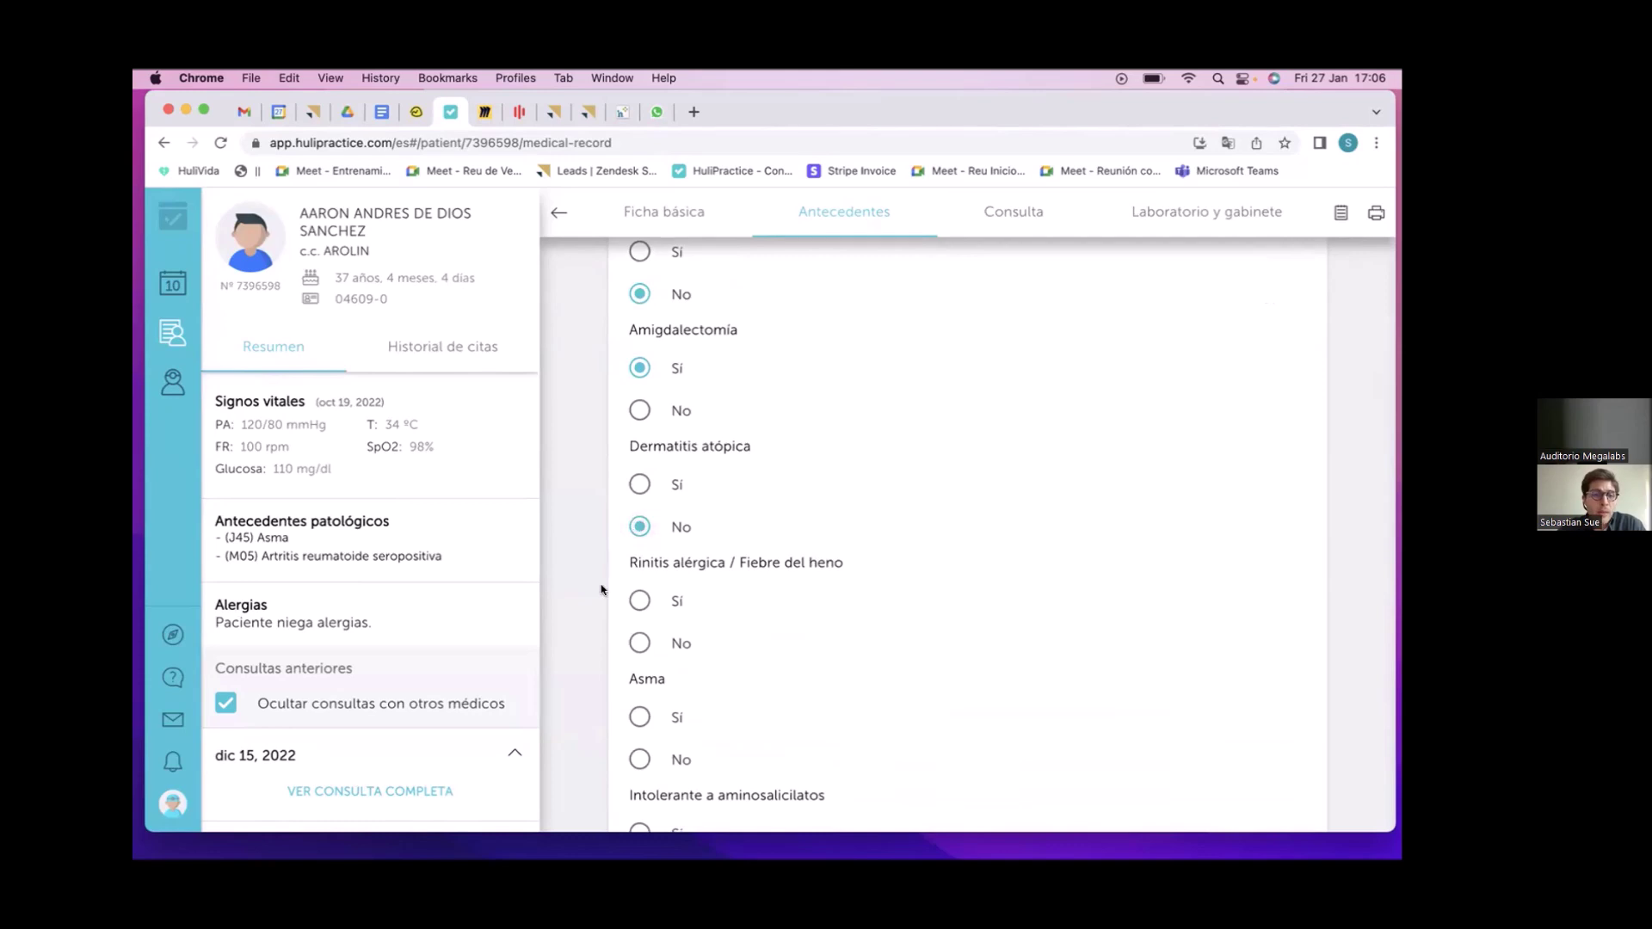
scroll(601, 589, "down", 1)
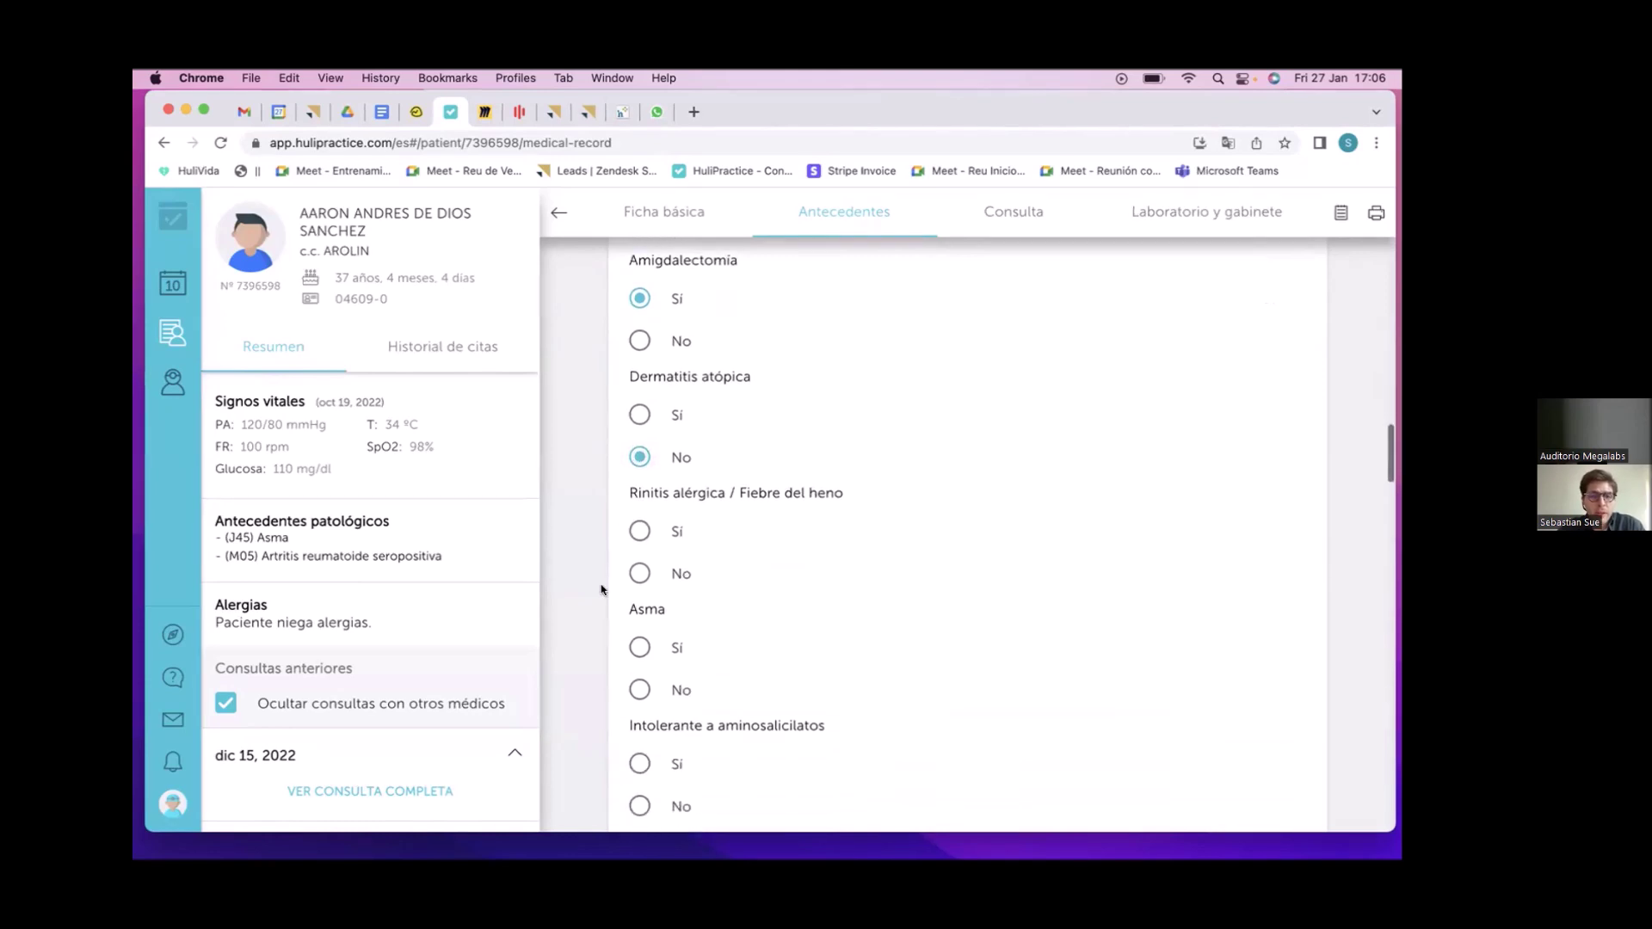
left_click(638, 645)
scroll(632, 650, "down", 3)
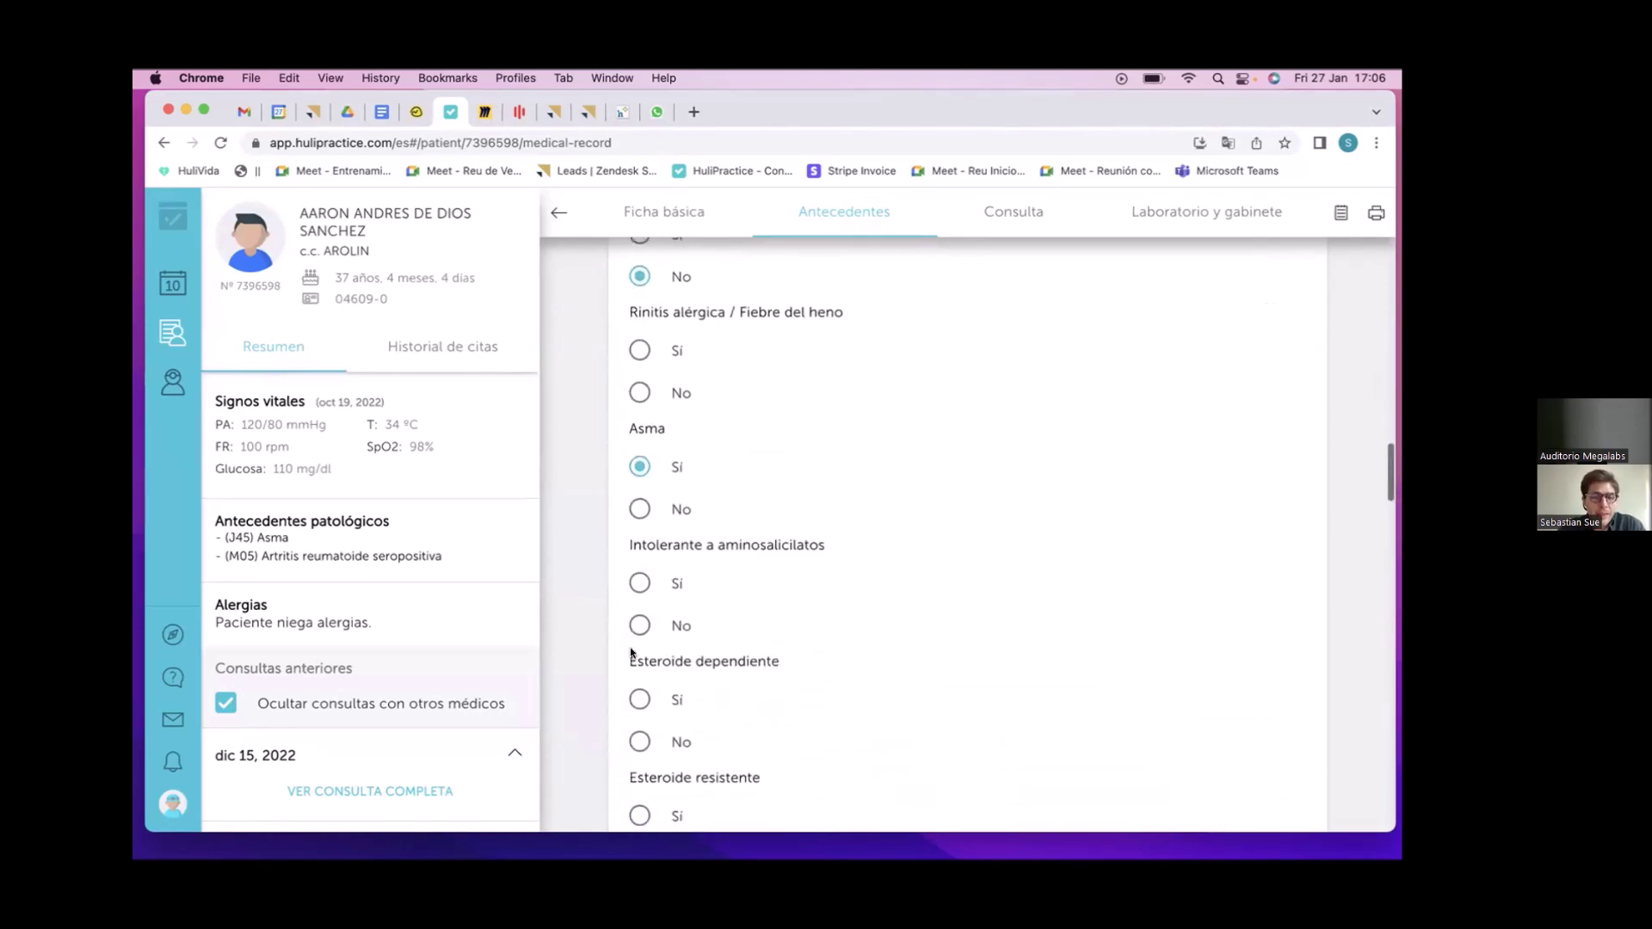
left_click(638, 627)
scroll(637, 629, "down", 4)
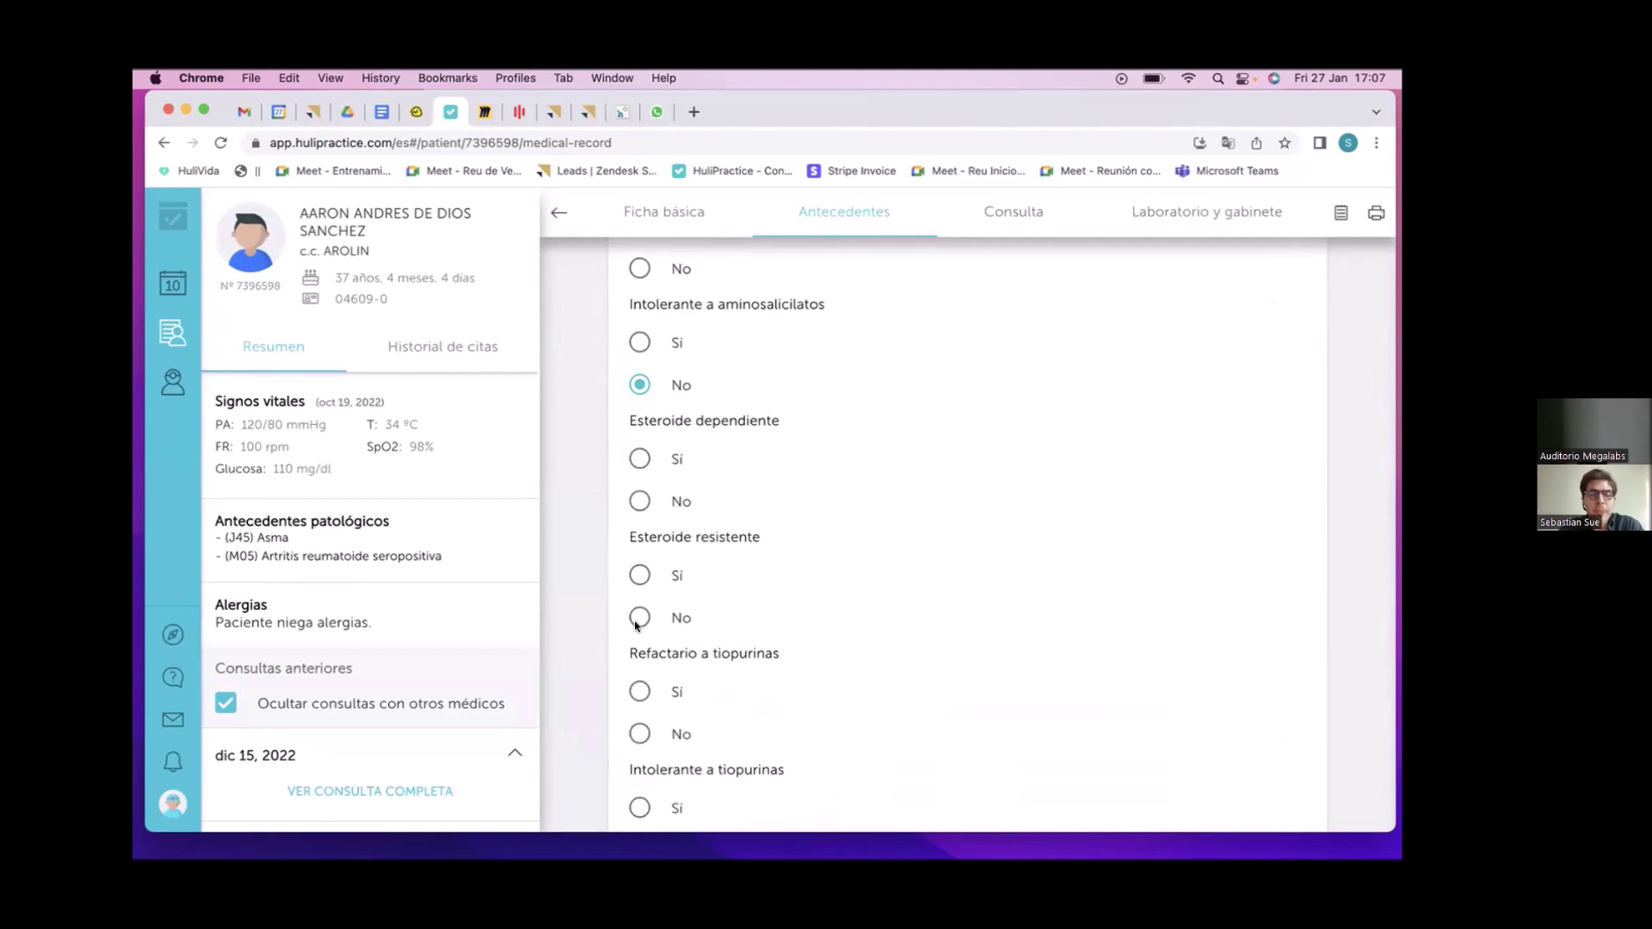
- Open the patient's Consulta and review its form from the custom questions and physical exam to the CIE-10 diagnosis field
left_click(1020, 225)
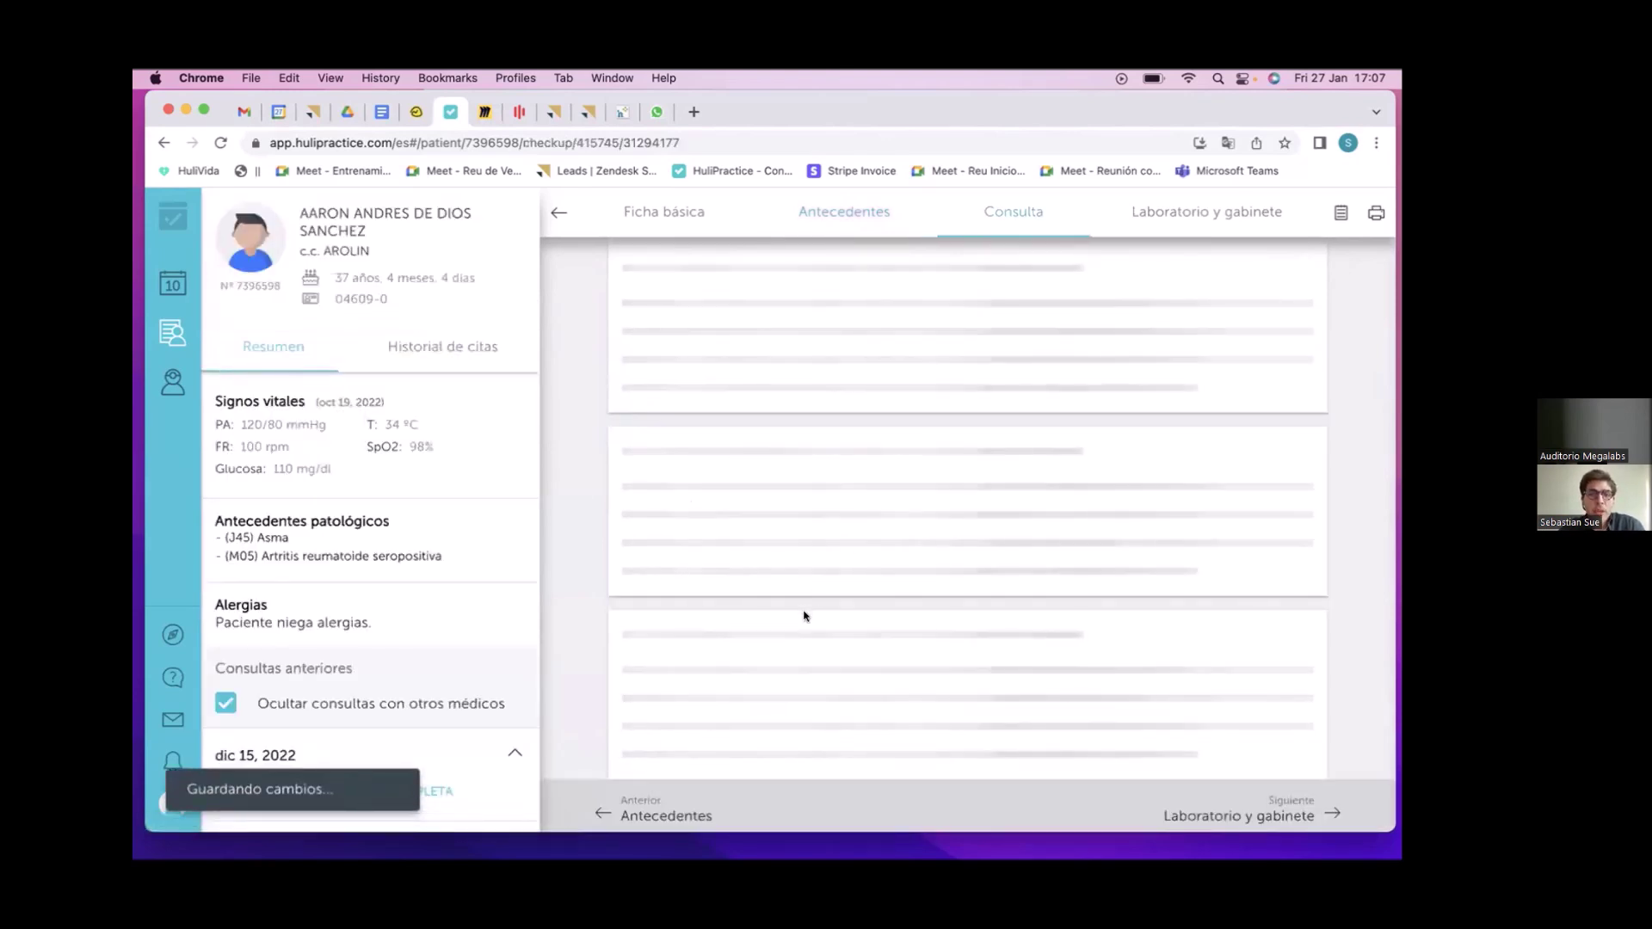
scroll(787, 547, "down", 6)
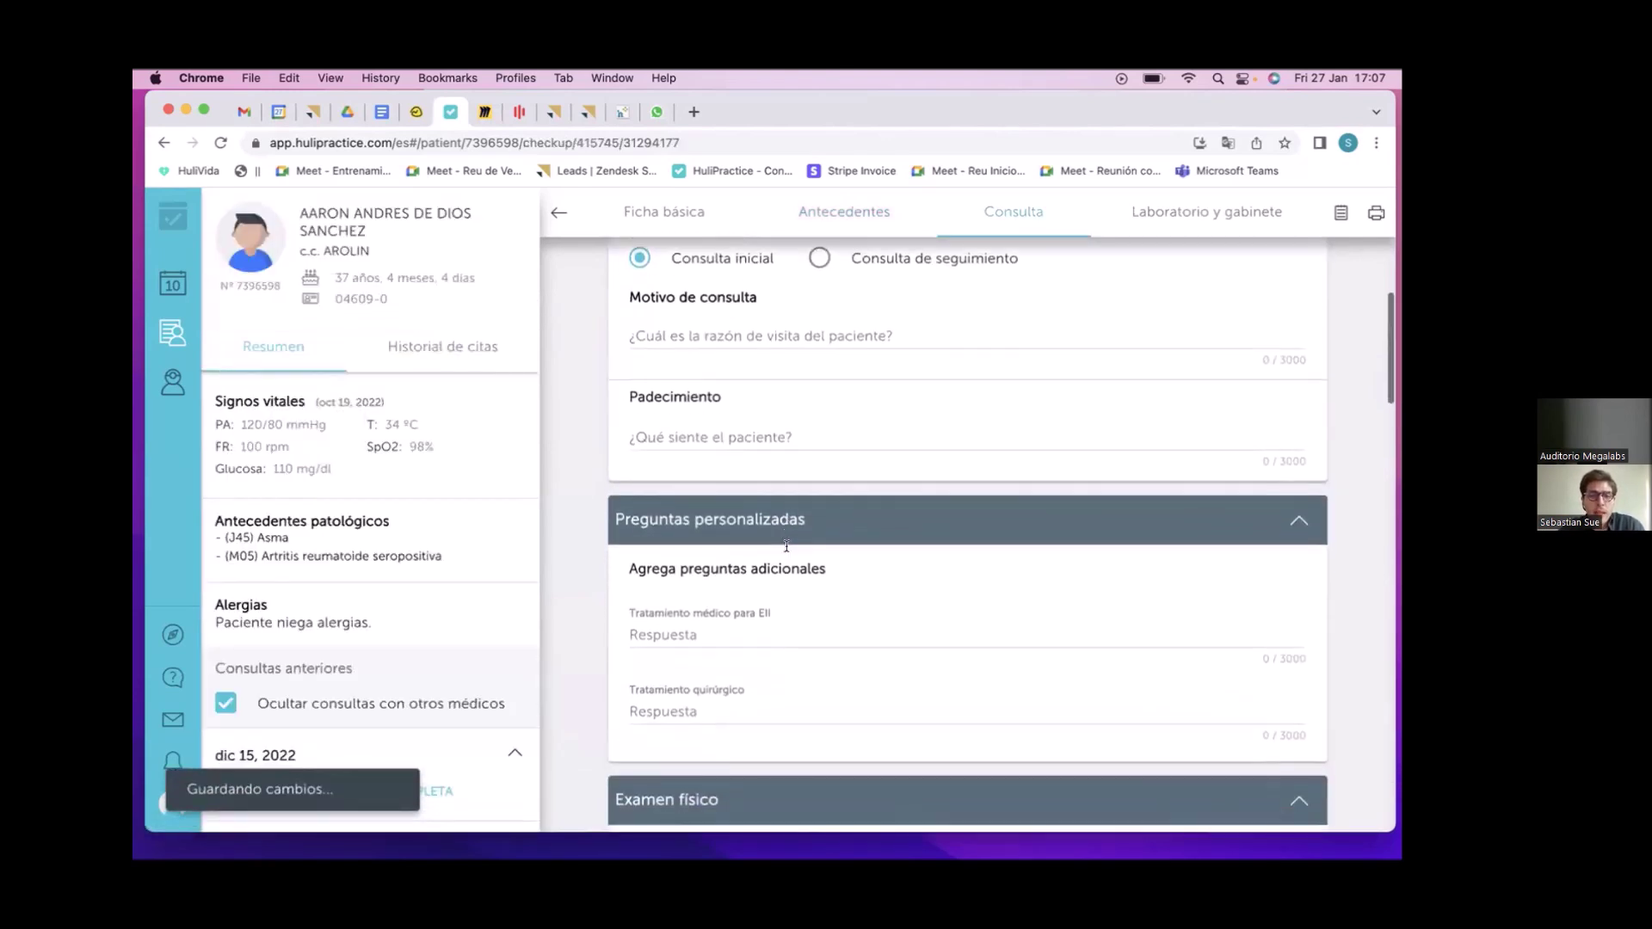
scroll(787, 555, "down", 5)
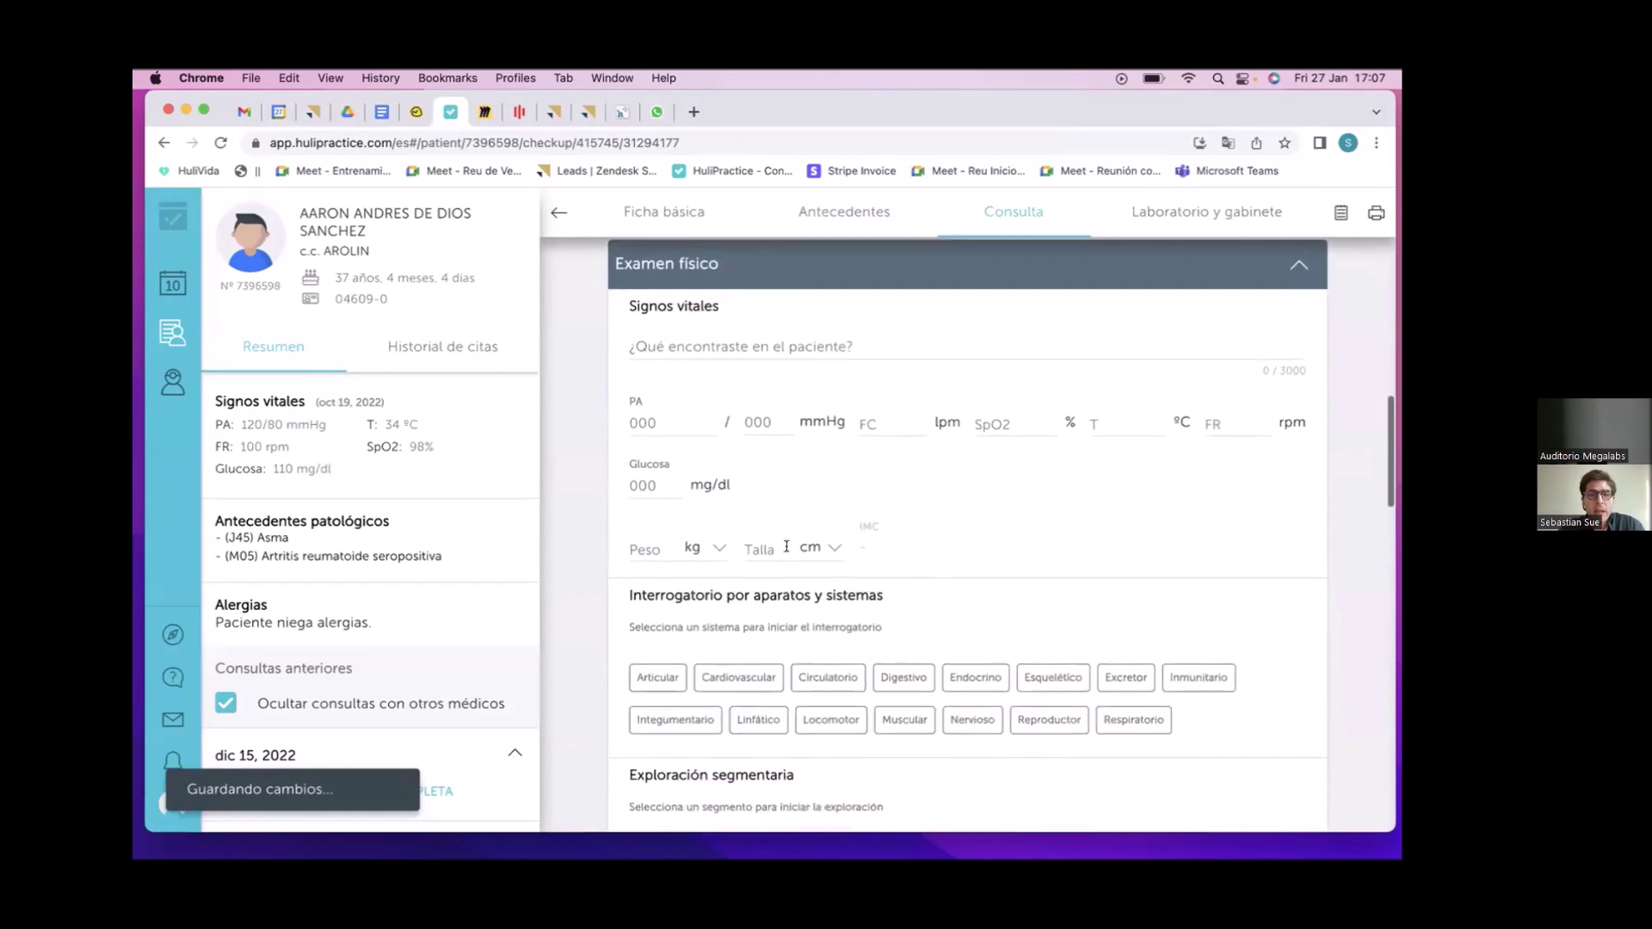
scroll(787, 555, "down", 4)
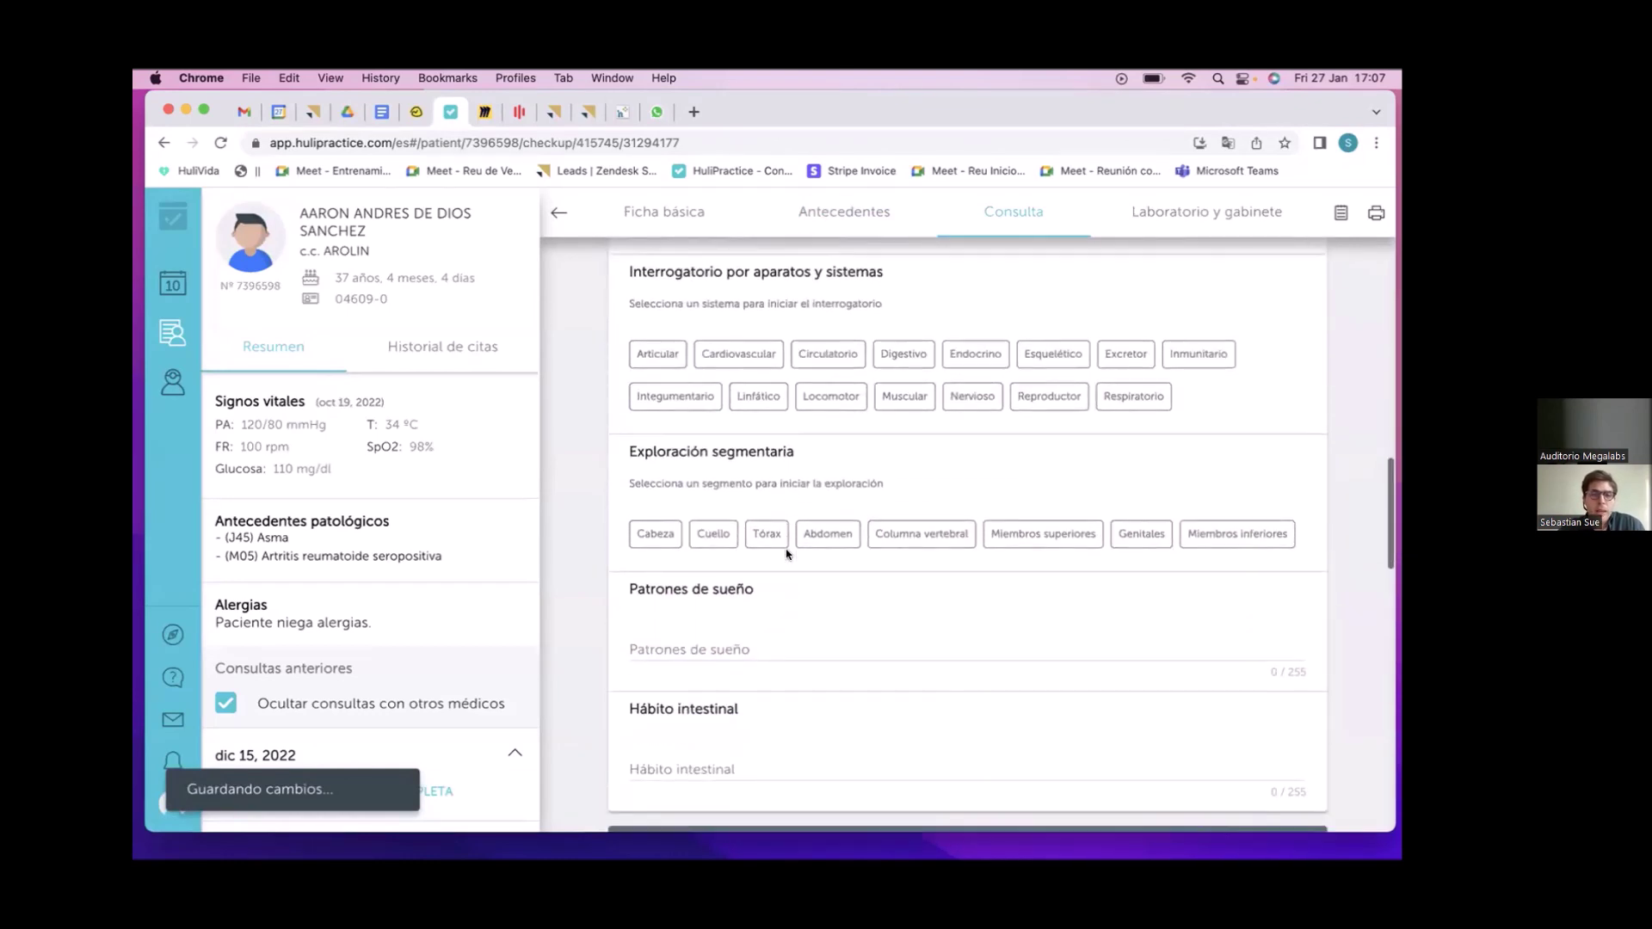
scroll(784, 552, "down", 1)
scroll(784, 552, "down", 3)
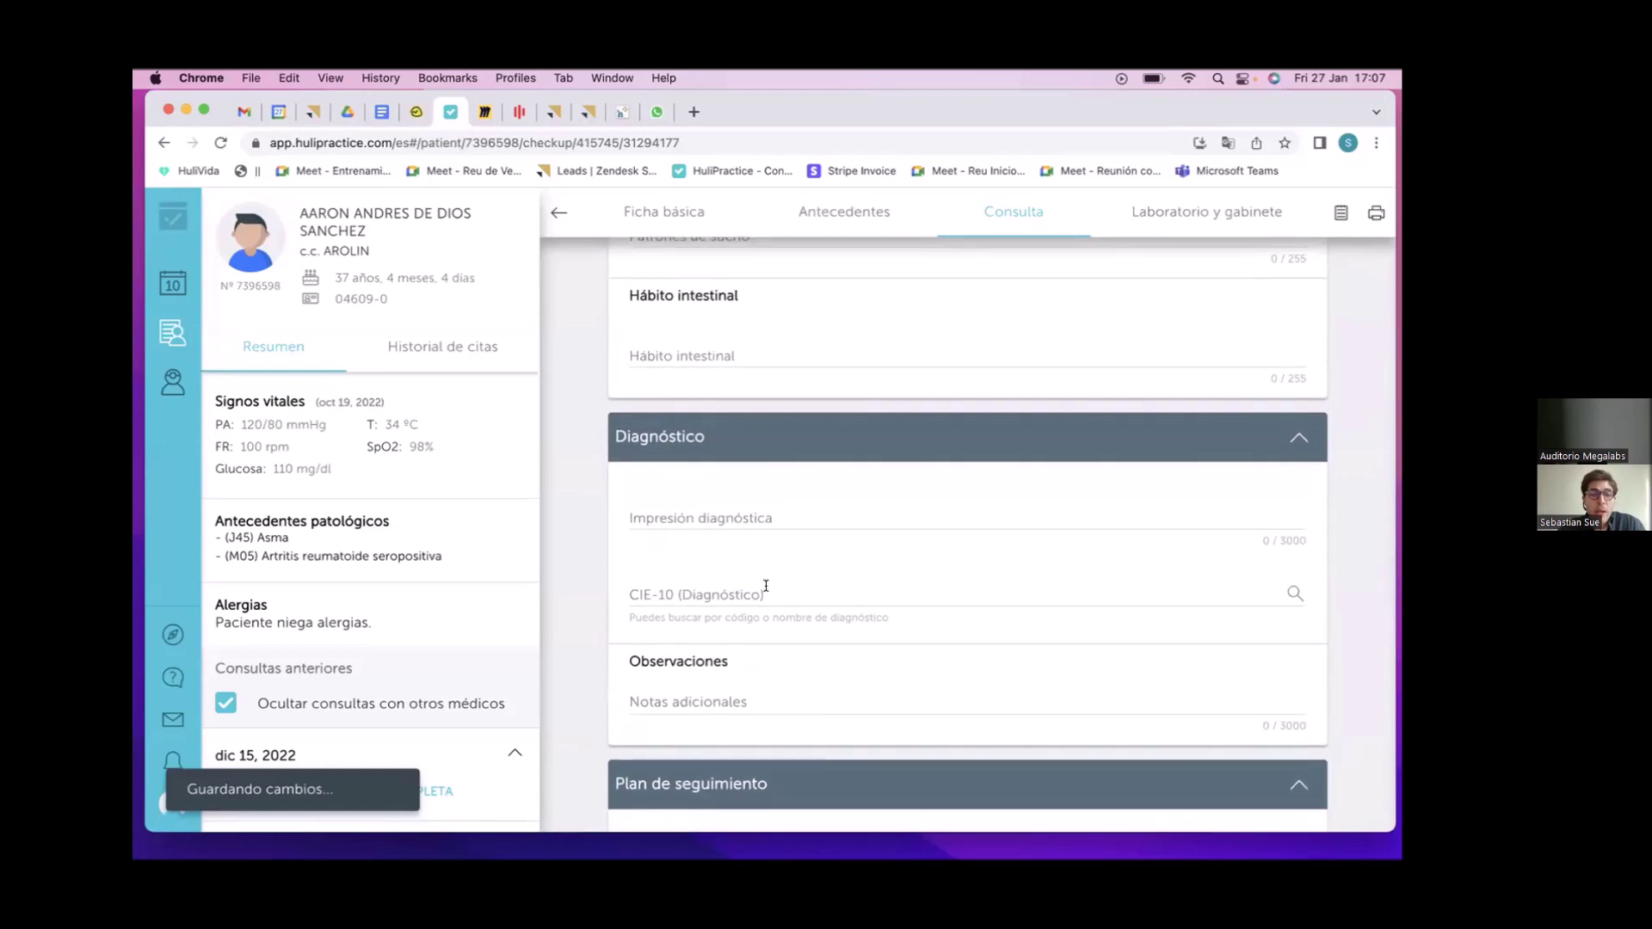
left_click(677, 597)
left_click(591, 653)
- In the Plan de seguimiento prescription, add Dorixina 250 mg with the indication 2 pastillas cada 8 horas
scroll(604, 712, "down", 5)
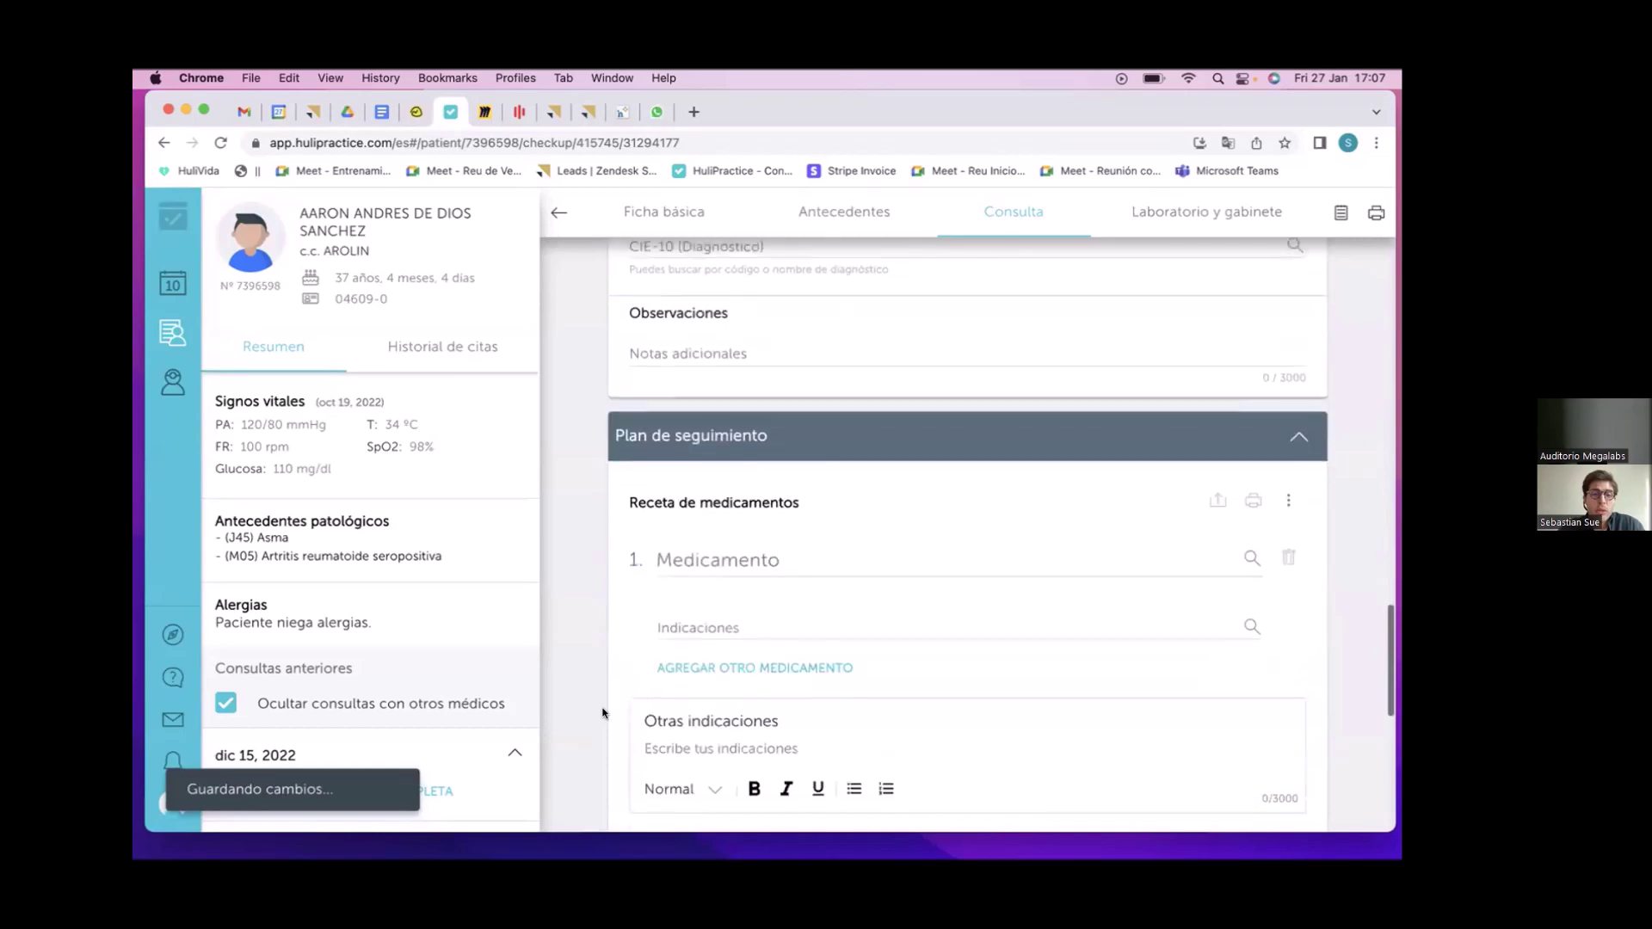
left_click(733, 563)
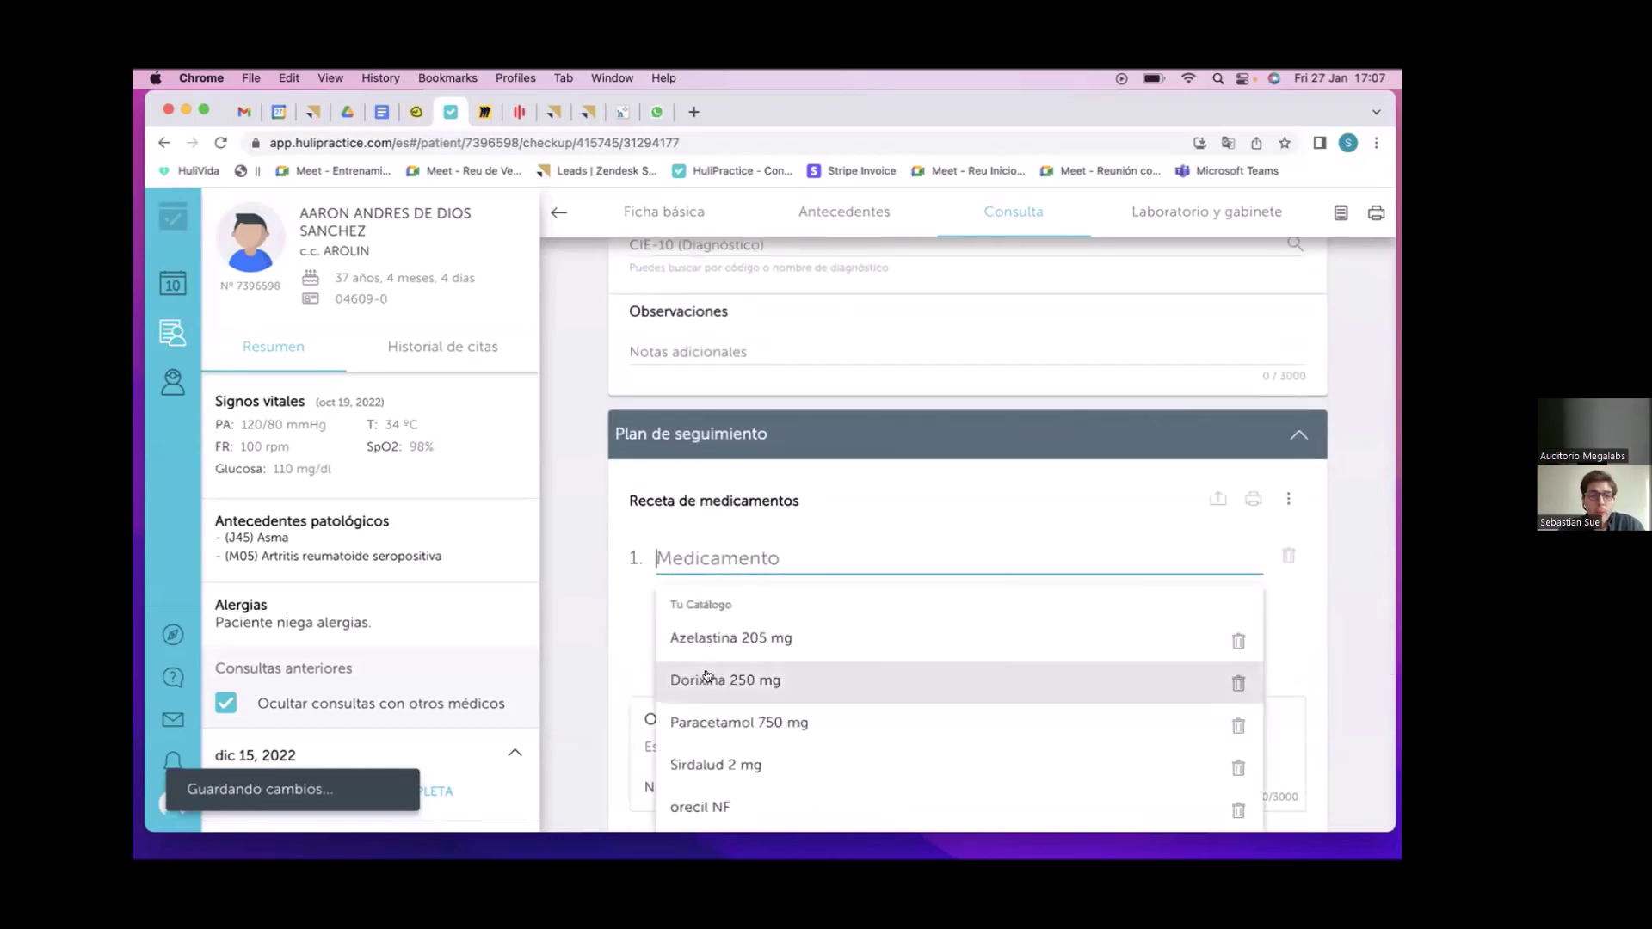
left_click(710, 678)
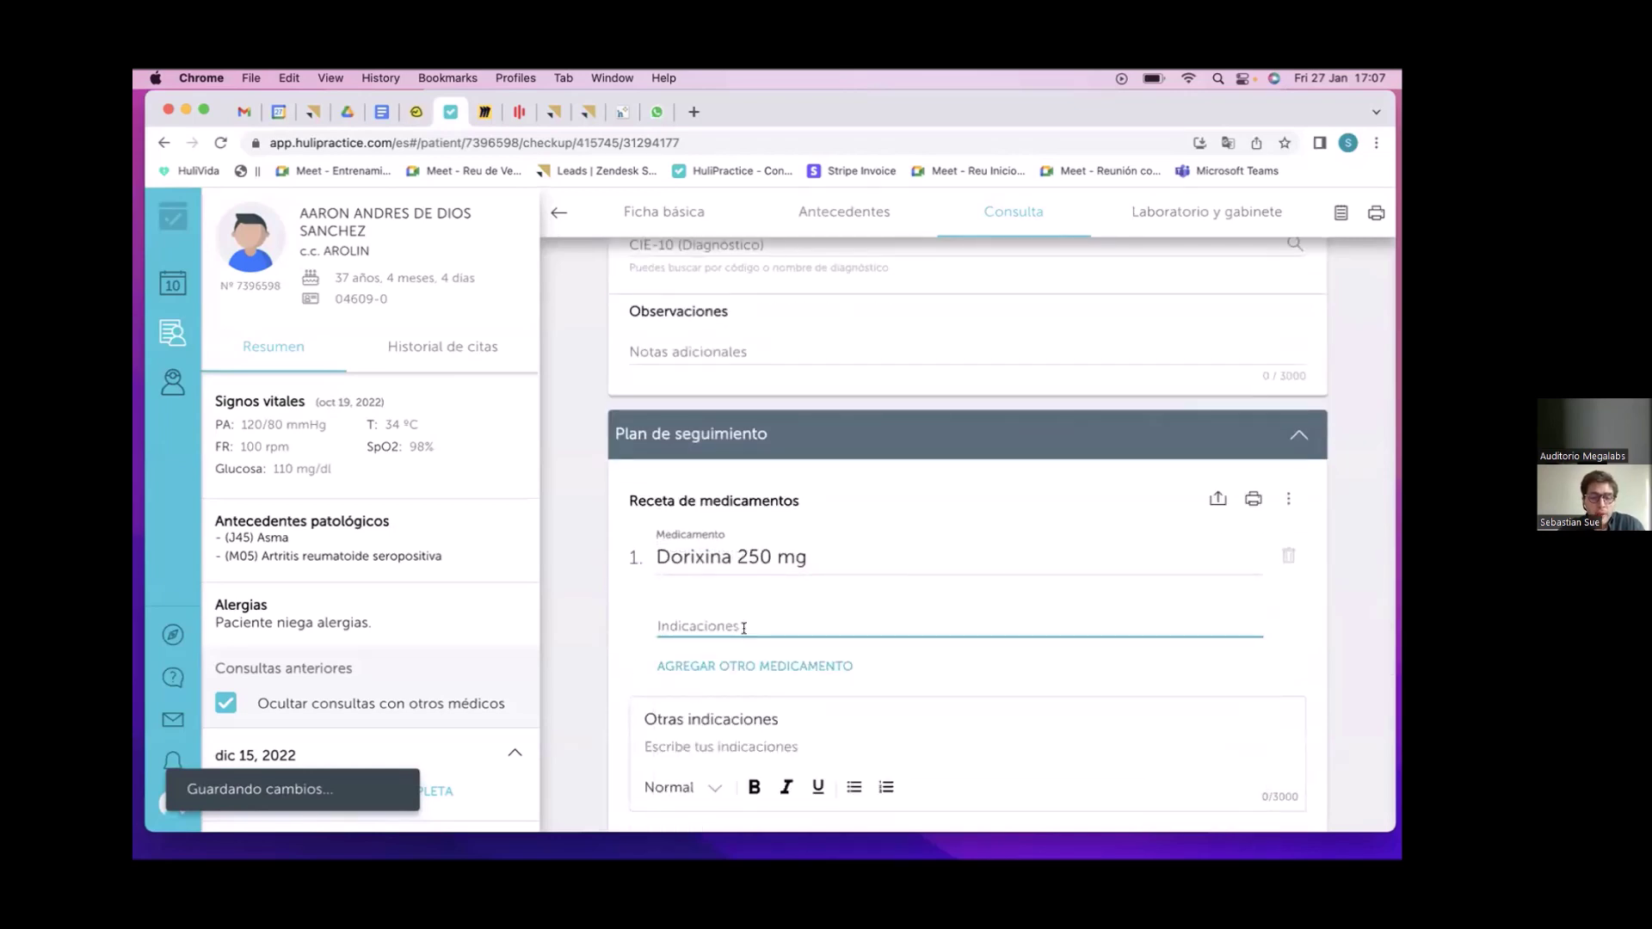
type("2 hor")
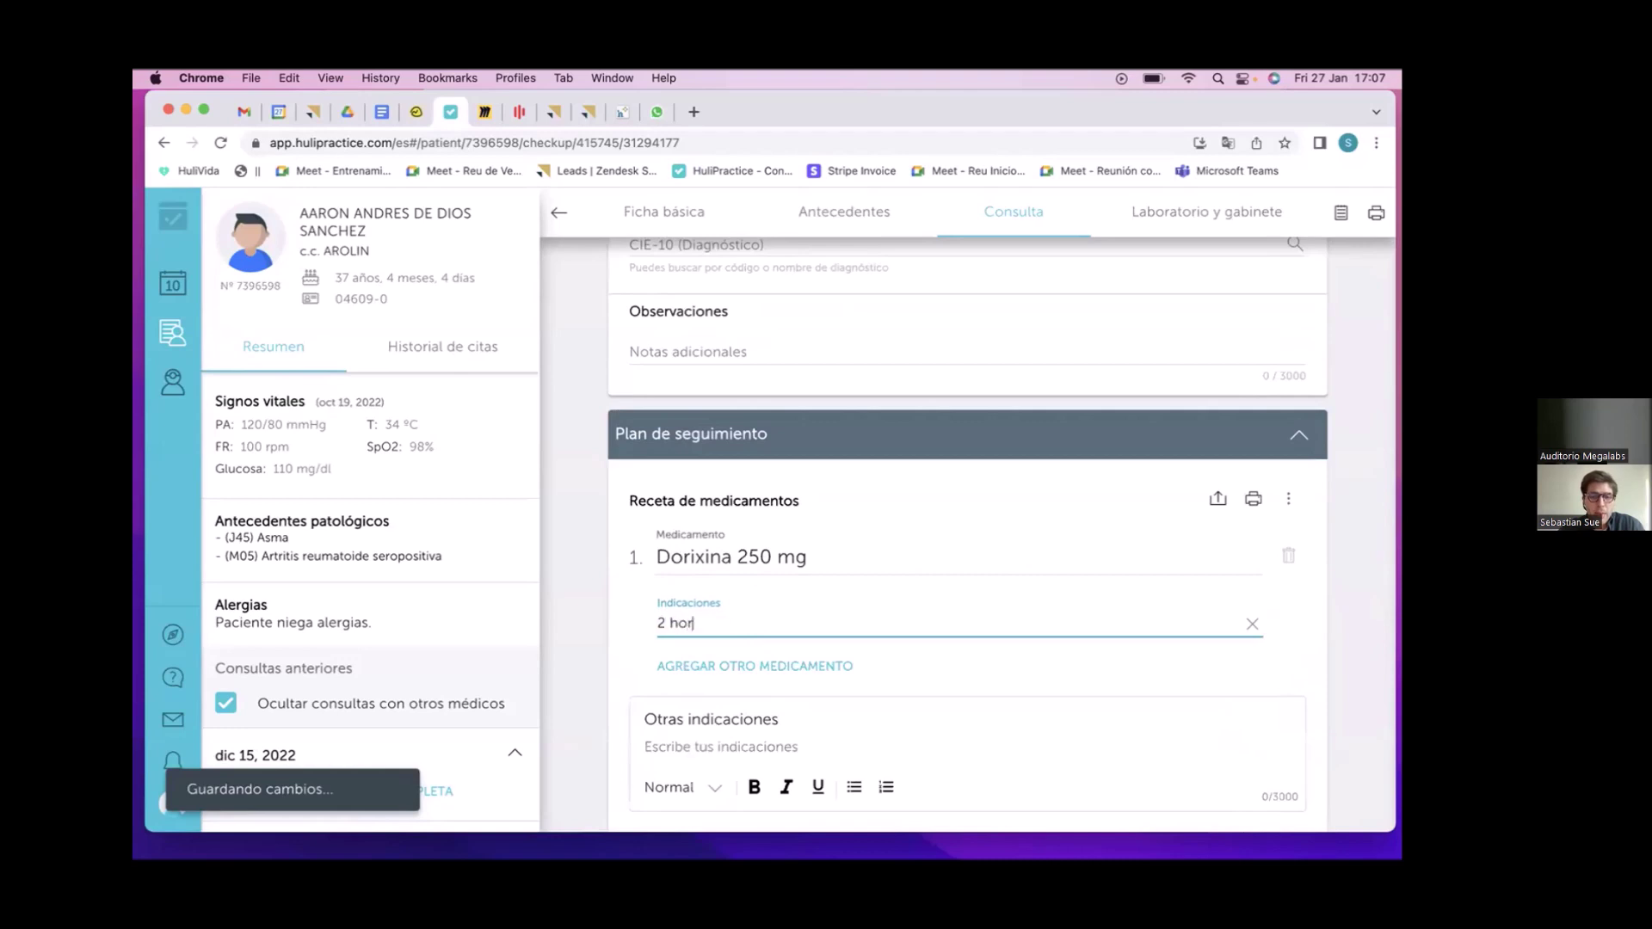
key("BackSpace")
key("BackSpace")
key("BackSpace")
type("pas")
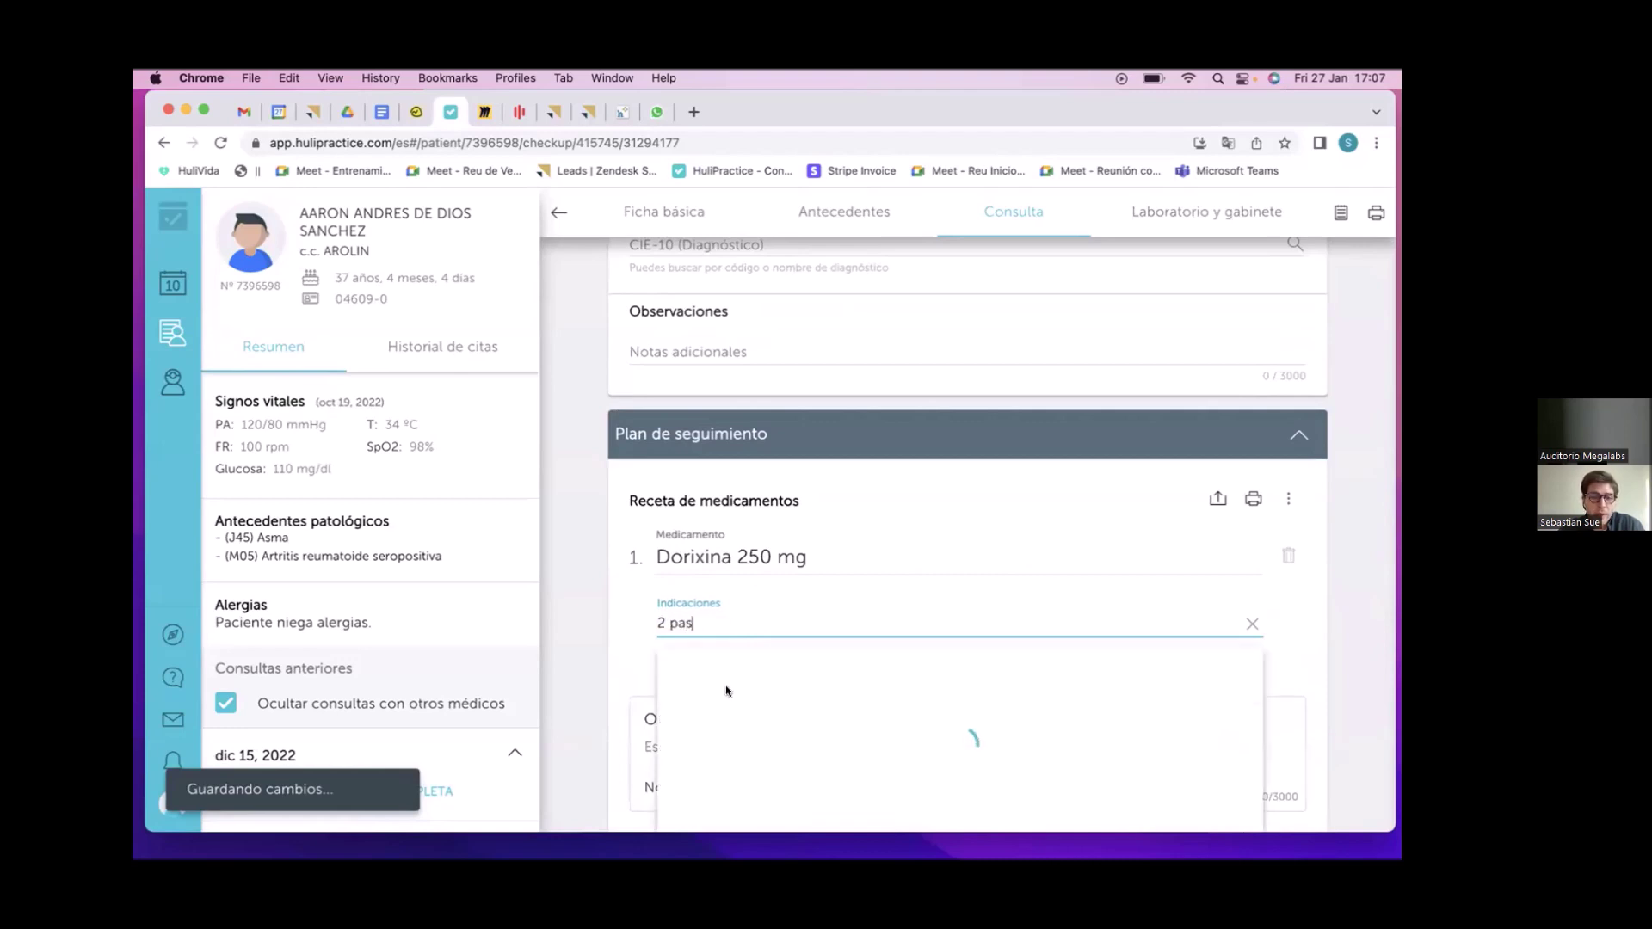
left_click(710, 791)
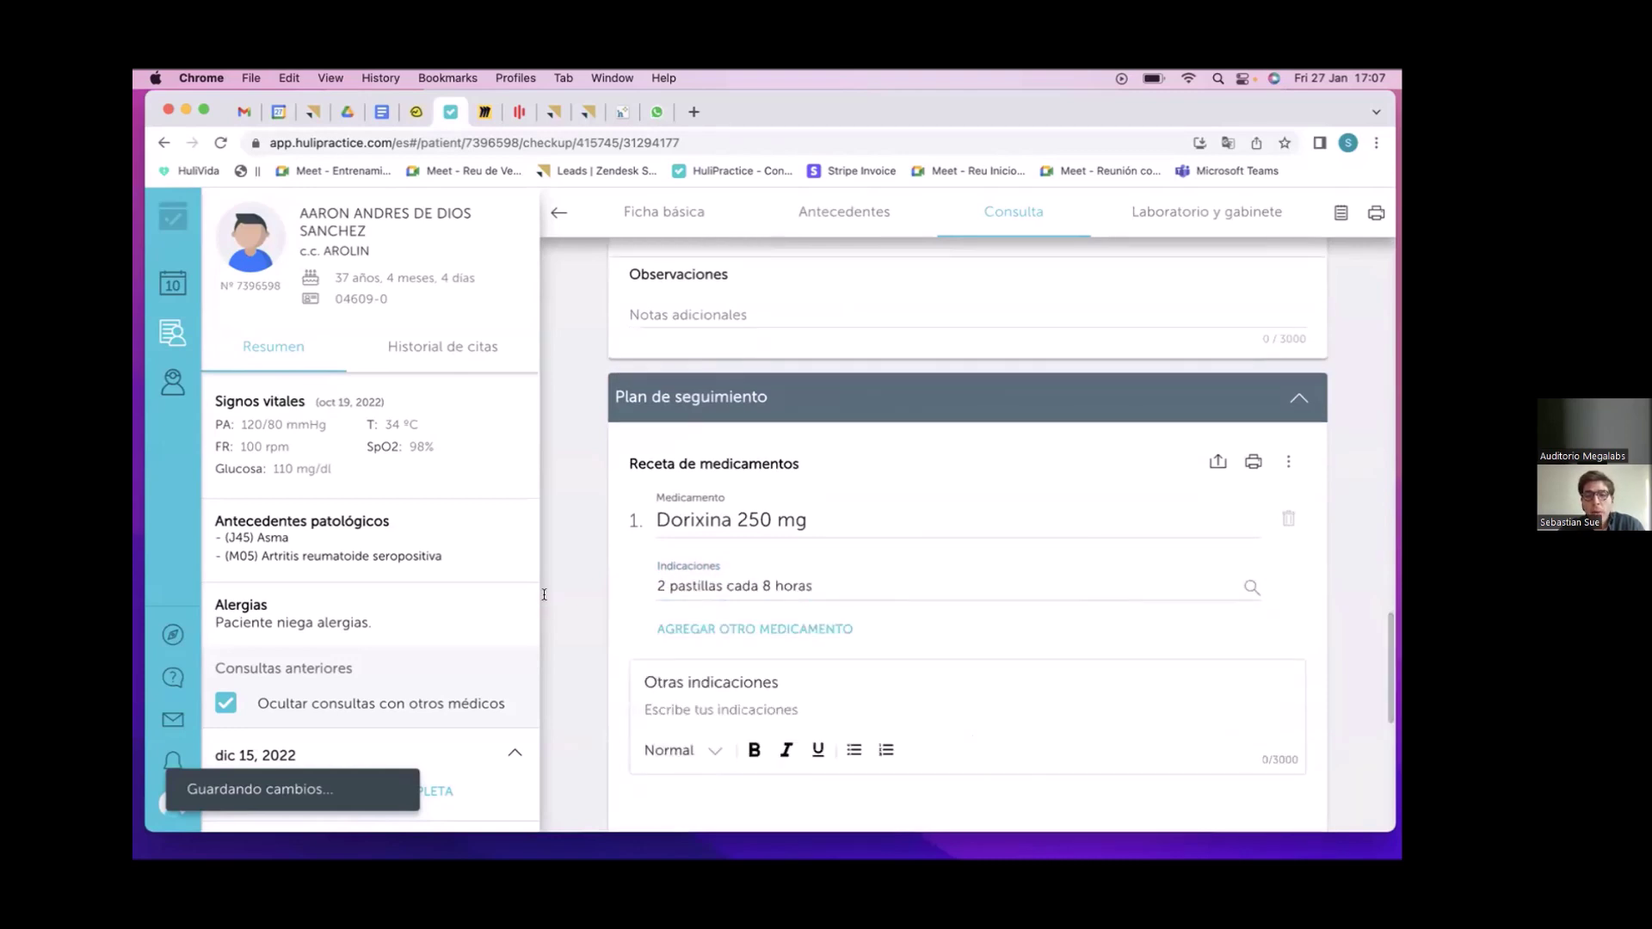
- Create a share link for the prescription, view the shared recipe in a new browser tab, and close that tab
left_click(1218, 462)
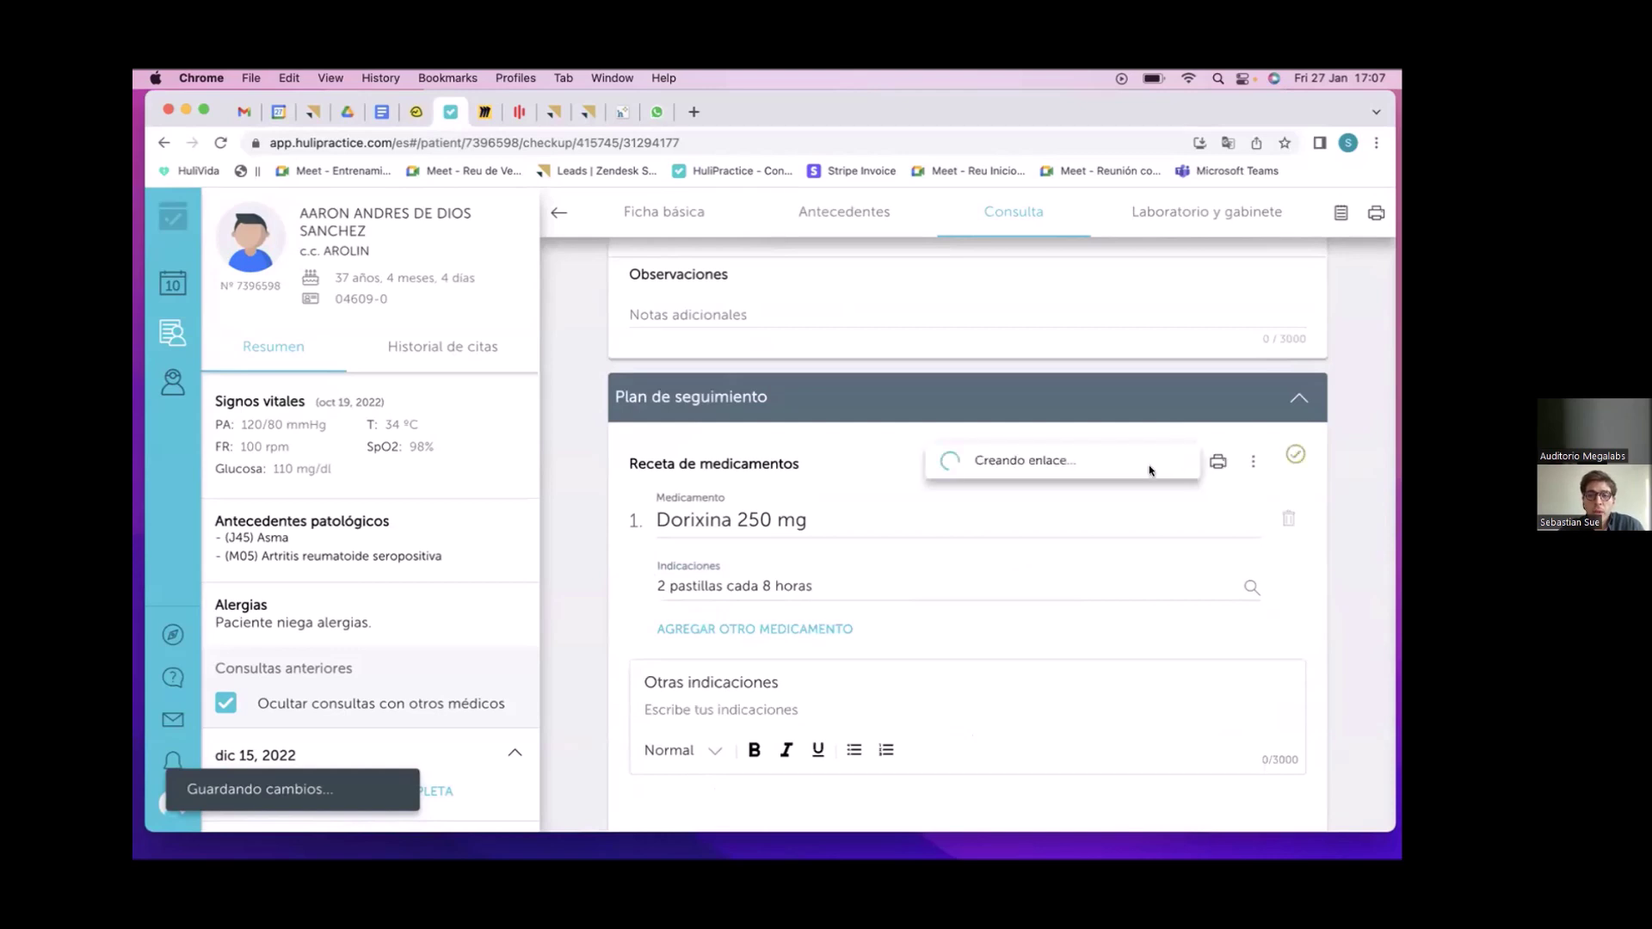
left_click(1136, 469)
key("super+t")
key("super+v")
key("Return")
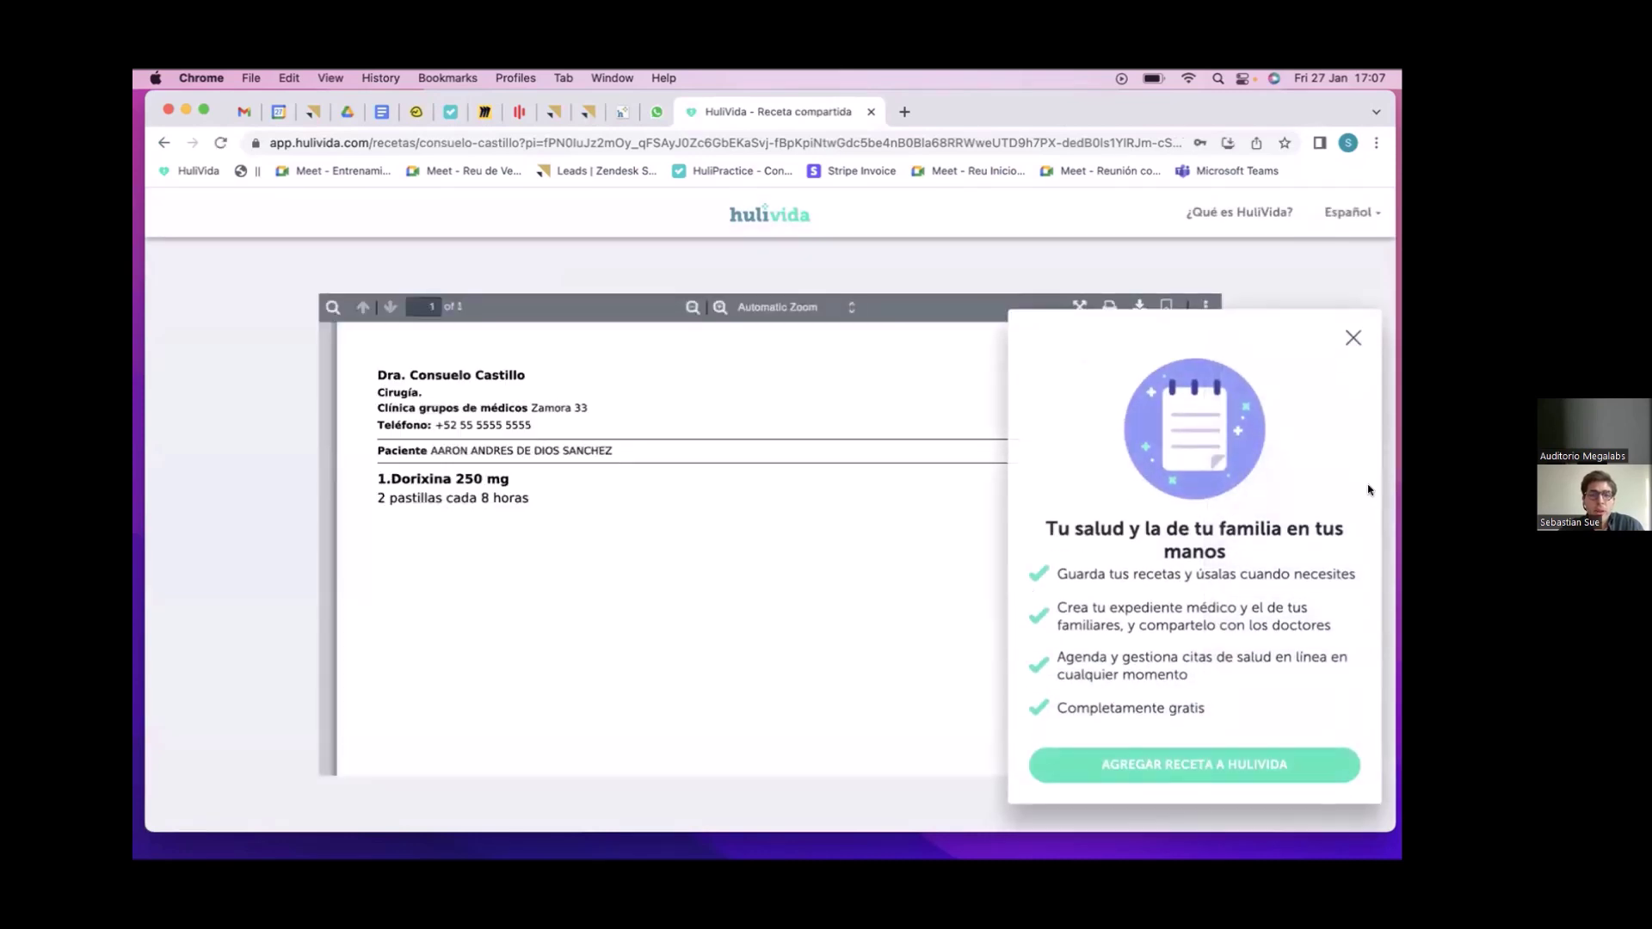
left_click(1347, 335)
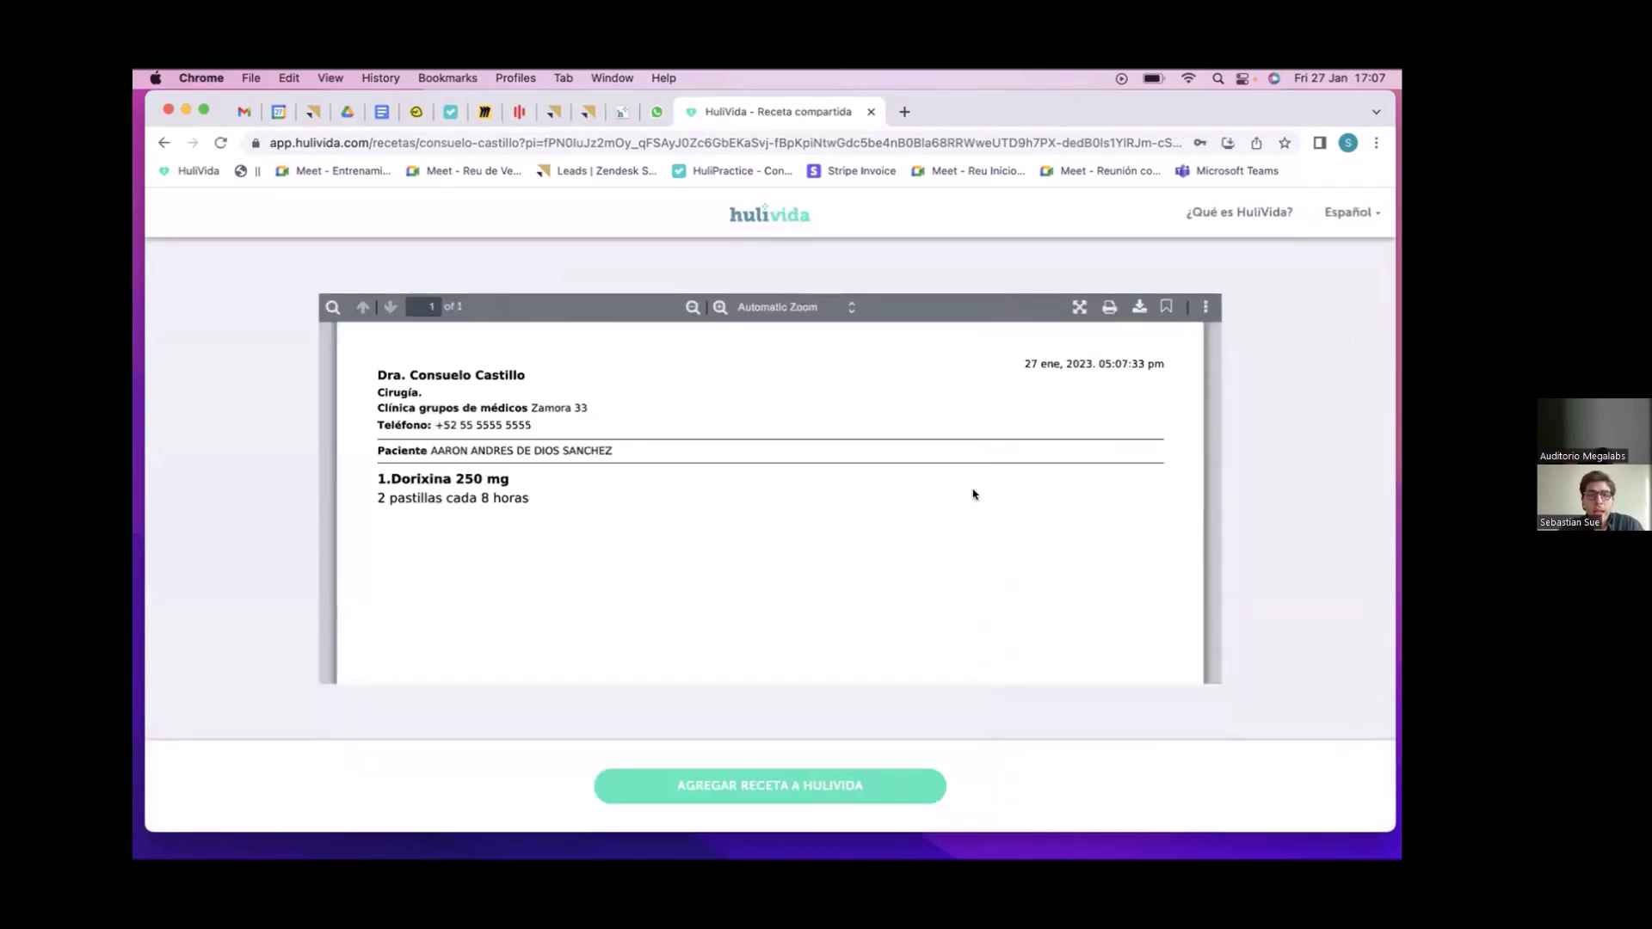
key("super+w")
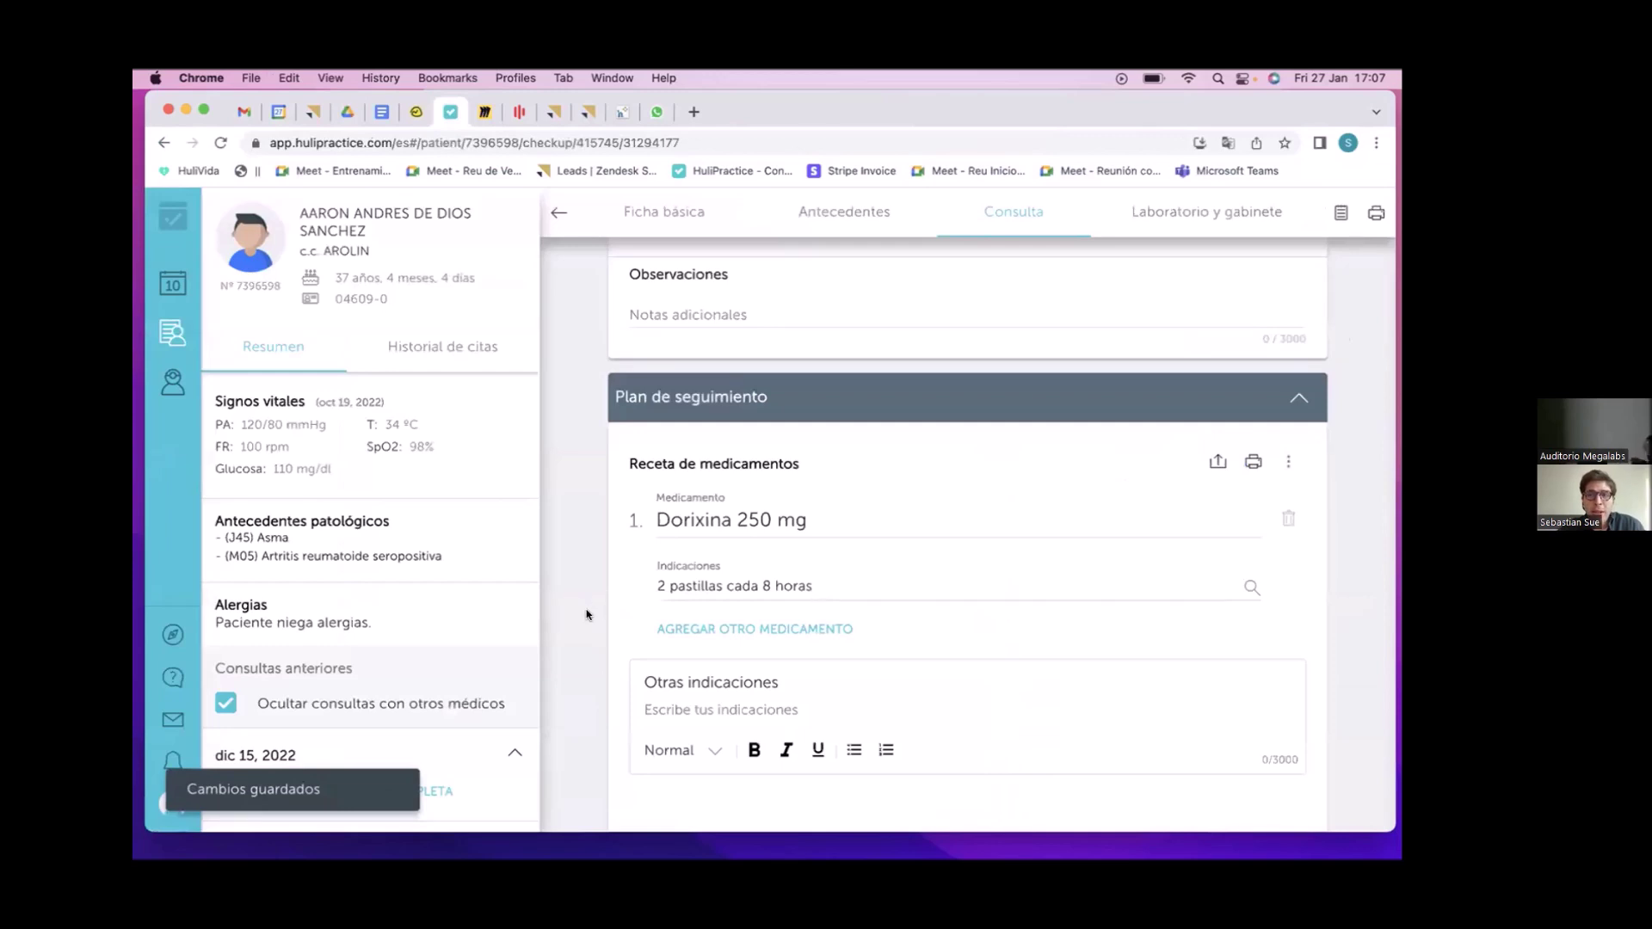
- View the file upload chooser and Mis notas in Laboratorio y gabinete, then return to the patient's Ficha básica
scroll(587, 614, "down", 2)
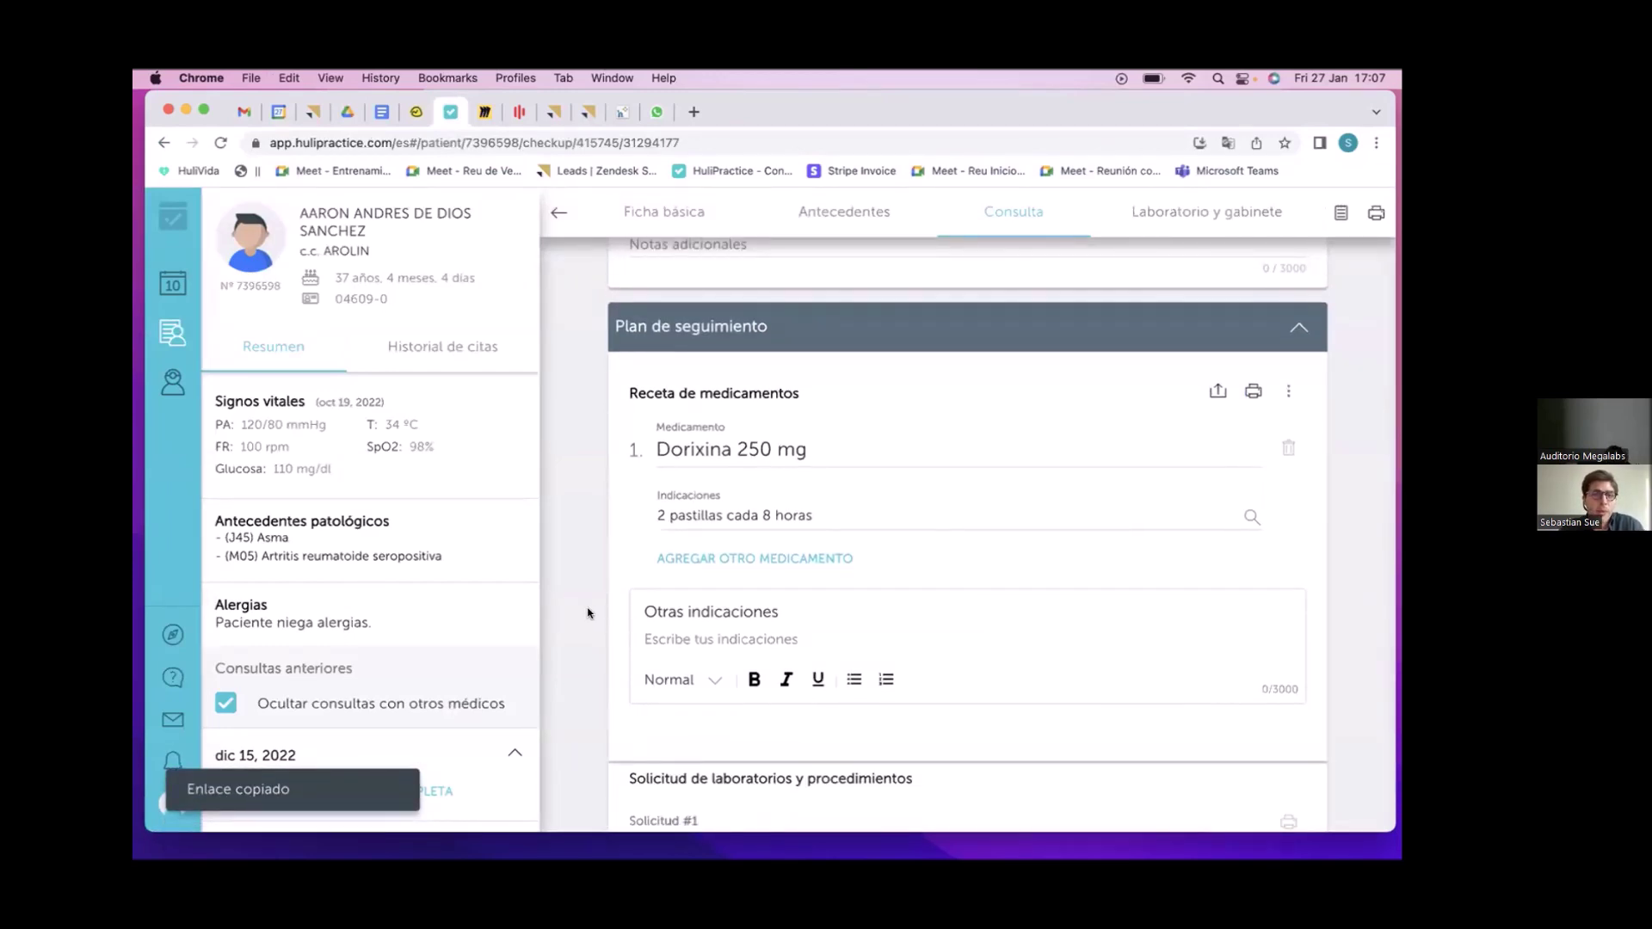
scroll(663, 603, "down", 1)
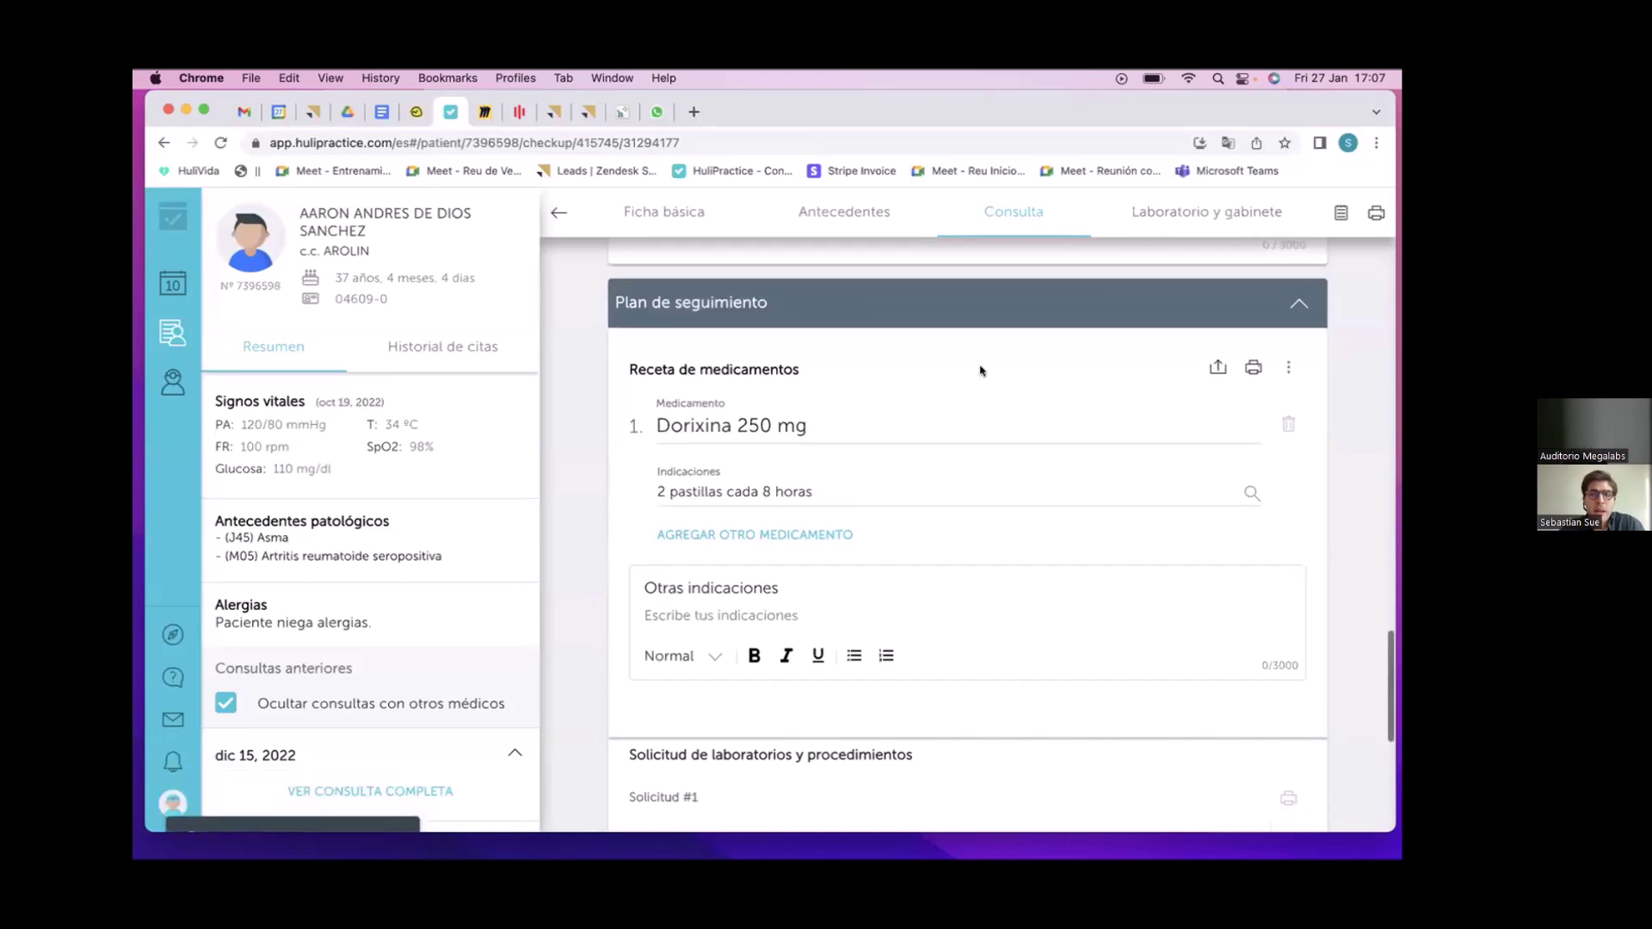
left_click(1138, 223)
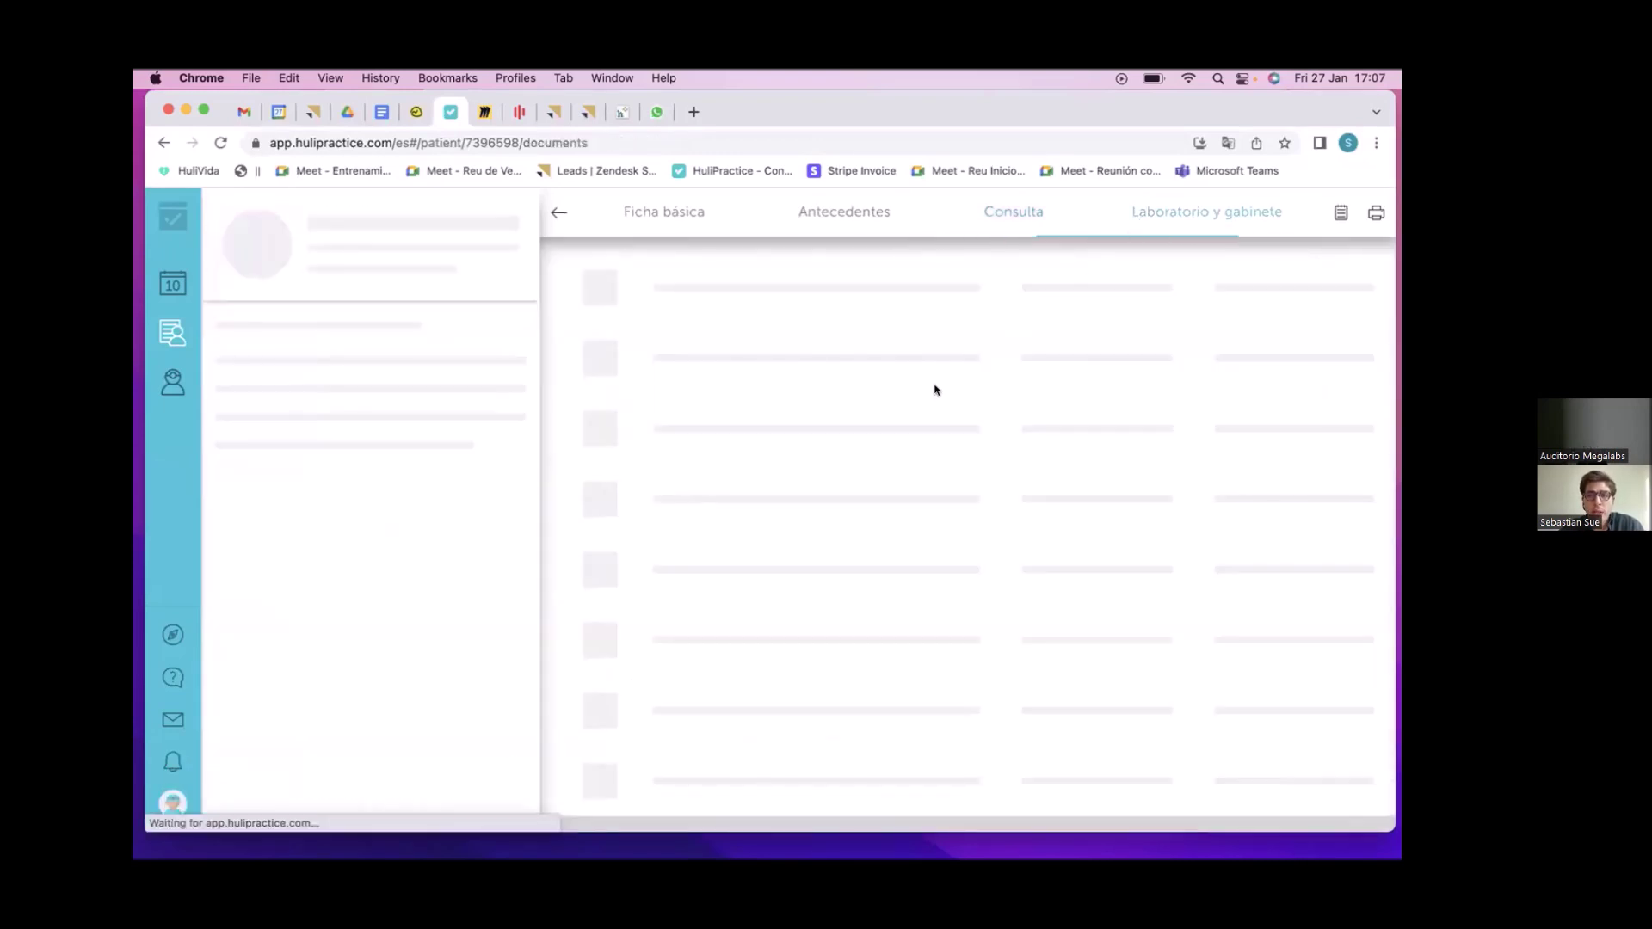
left_click(1317, 286)
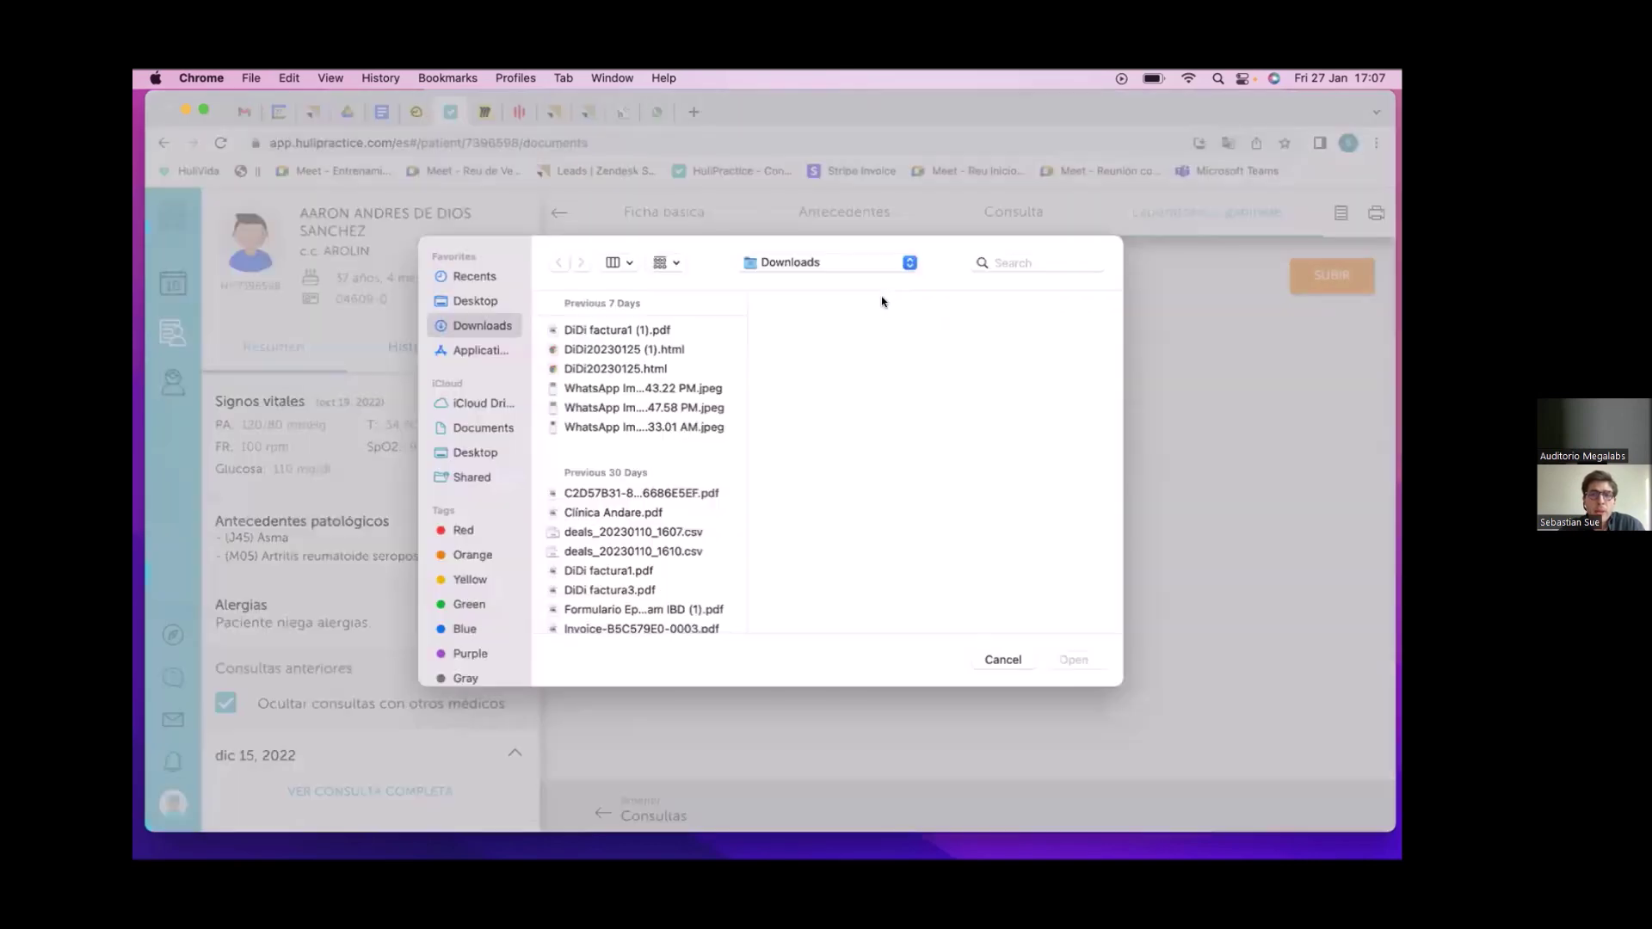
left_click(1003, 660)
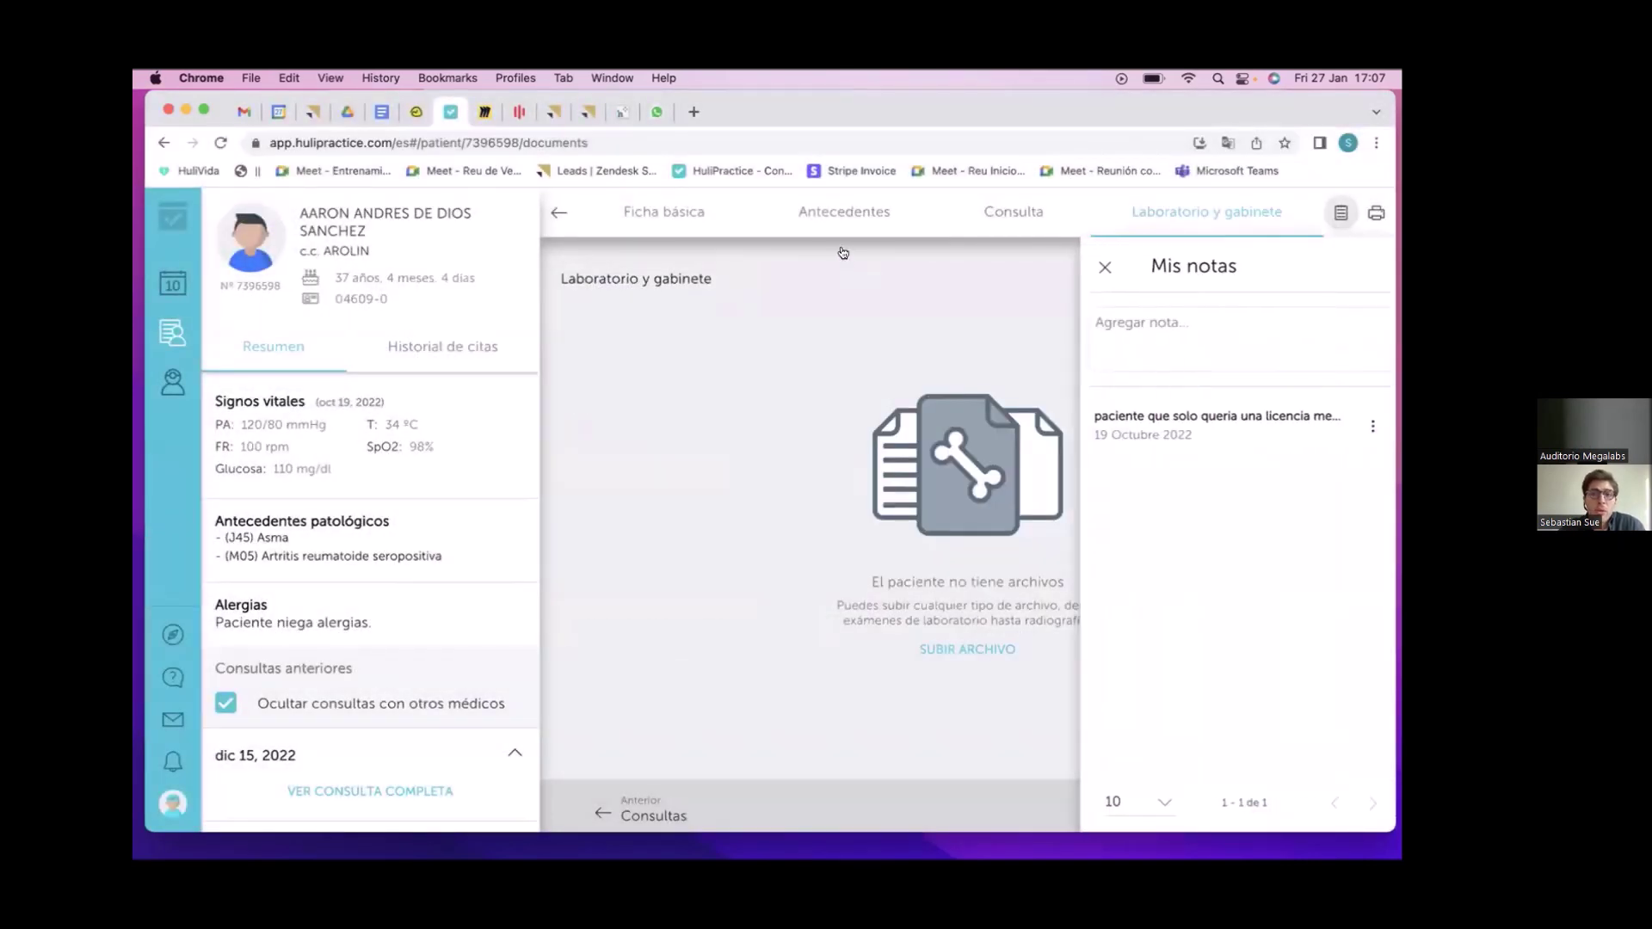
left_click(684, 221)
left_click(1102, 267)
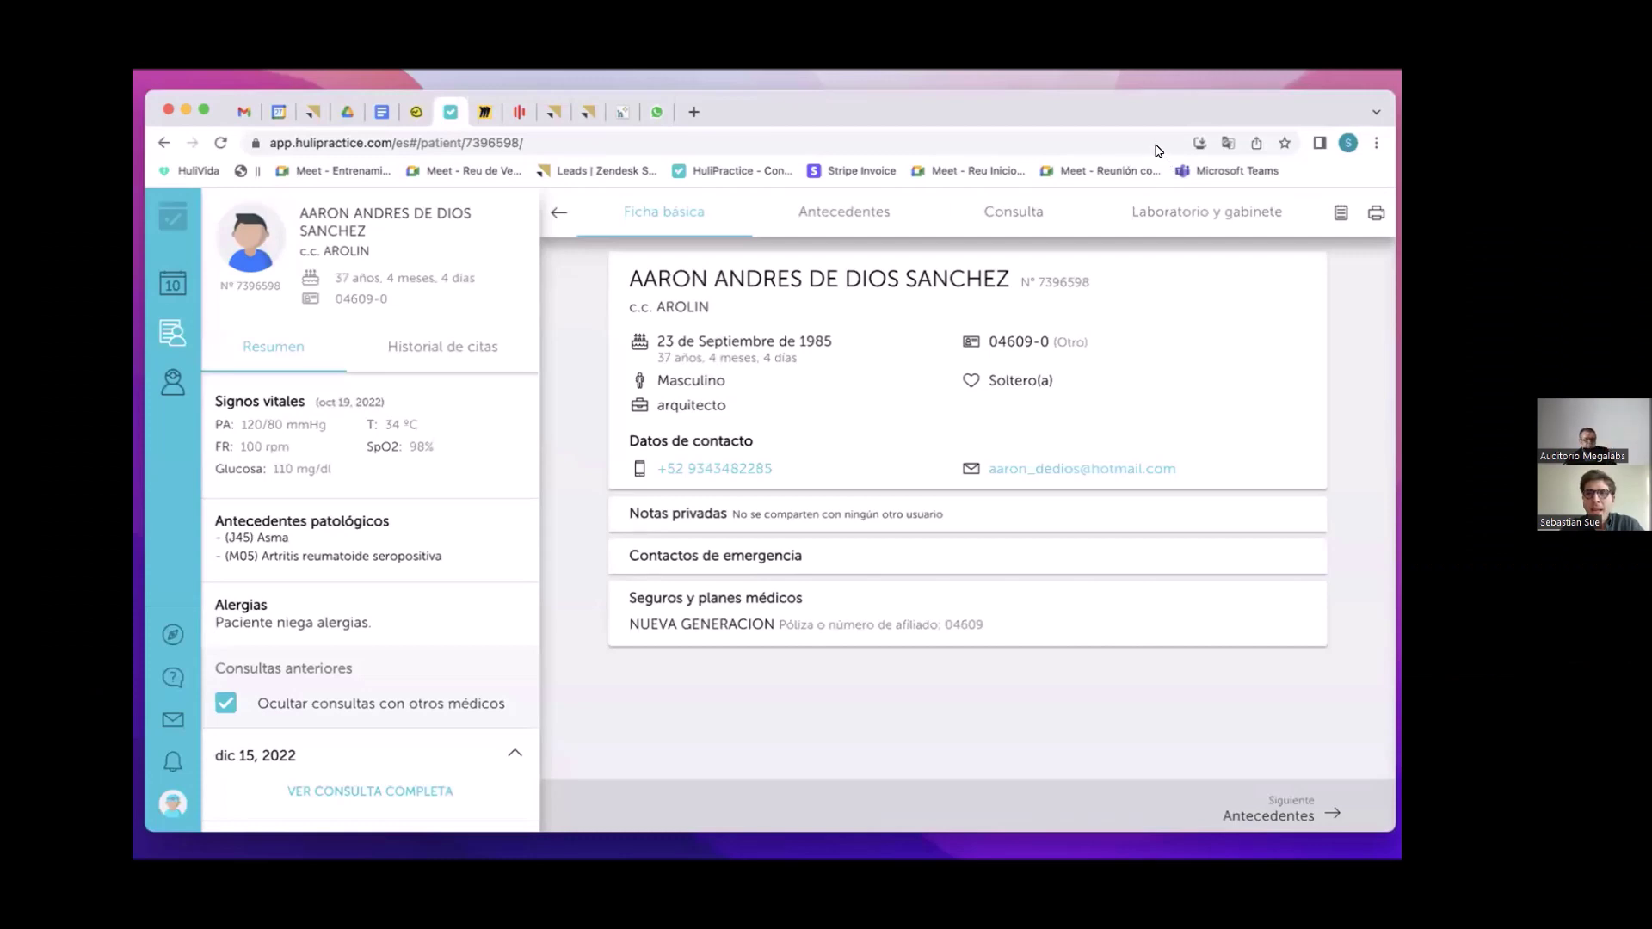
- Open the medical record configuration from the patient list and enable the Perinatales section under Antecedentes
left_click(173, 333)
left_click(1375, 212)
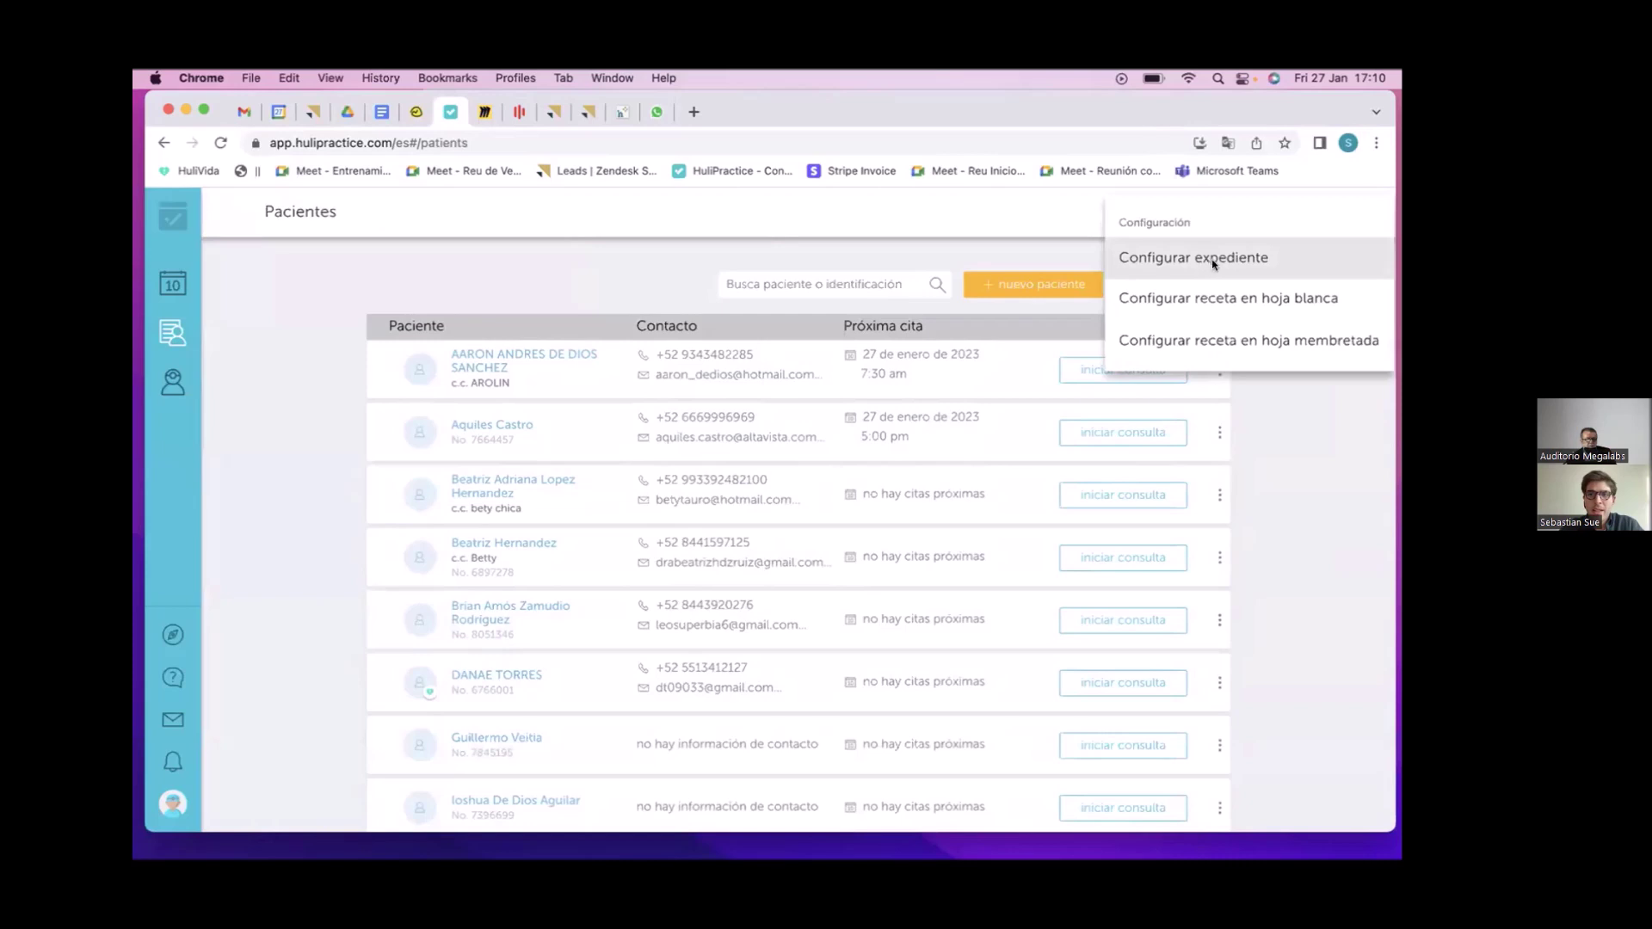
left_click(1204, 258)
scroll(408, 462, "down", 20)
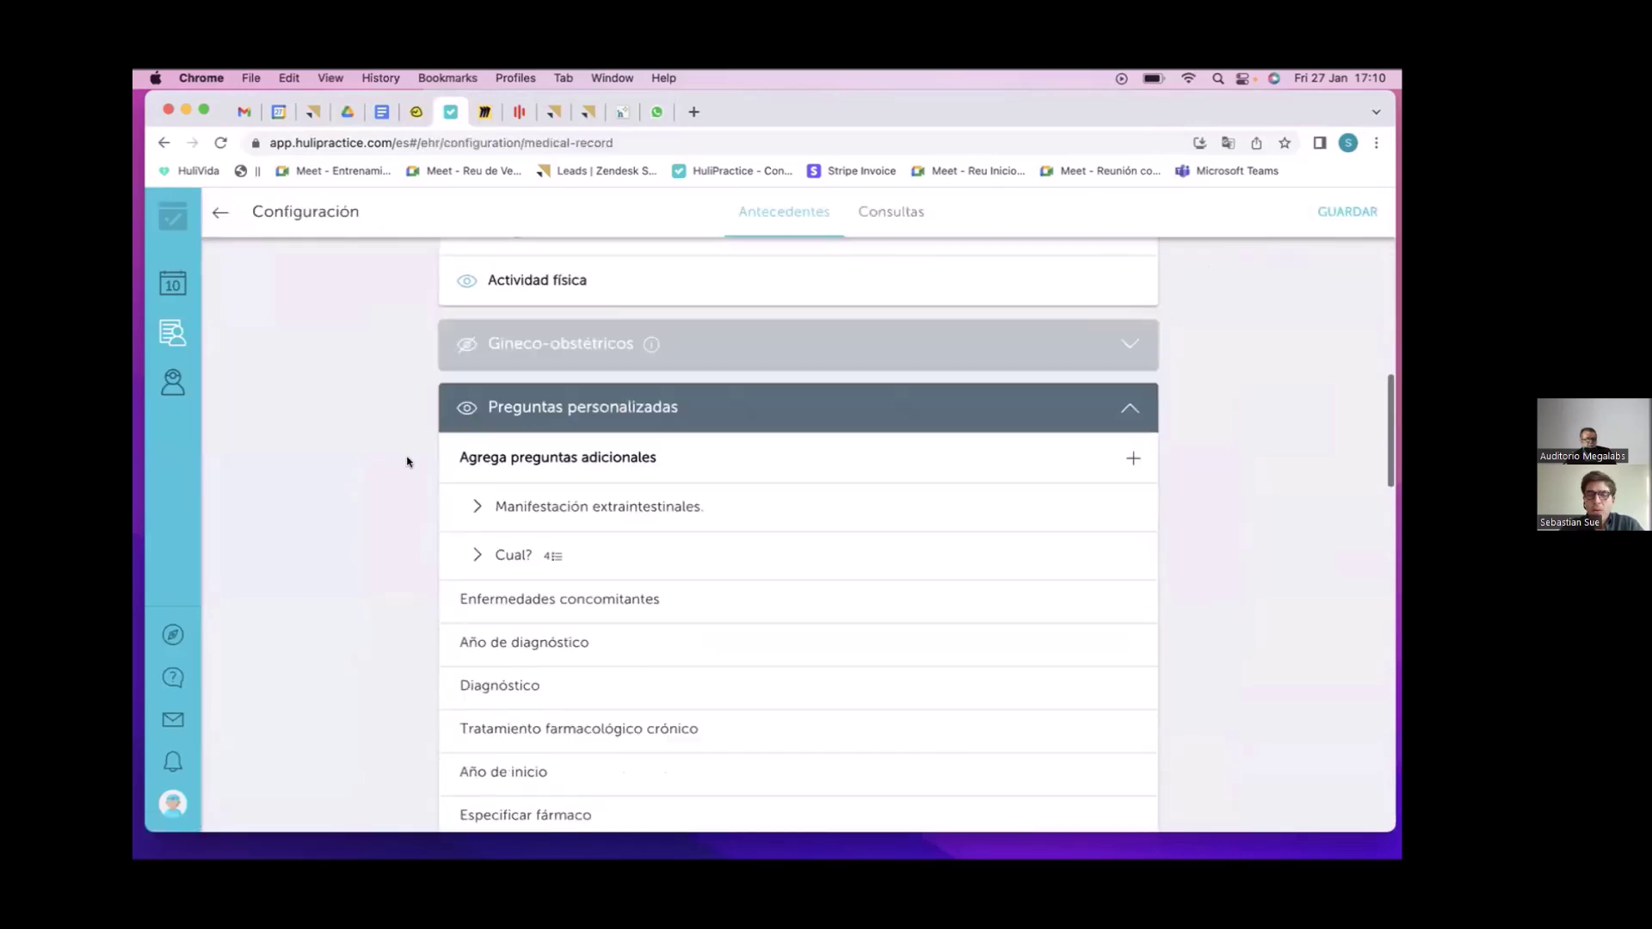
scroll(407, 462, "down", 3)
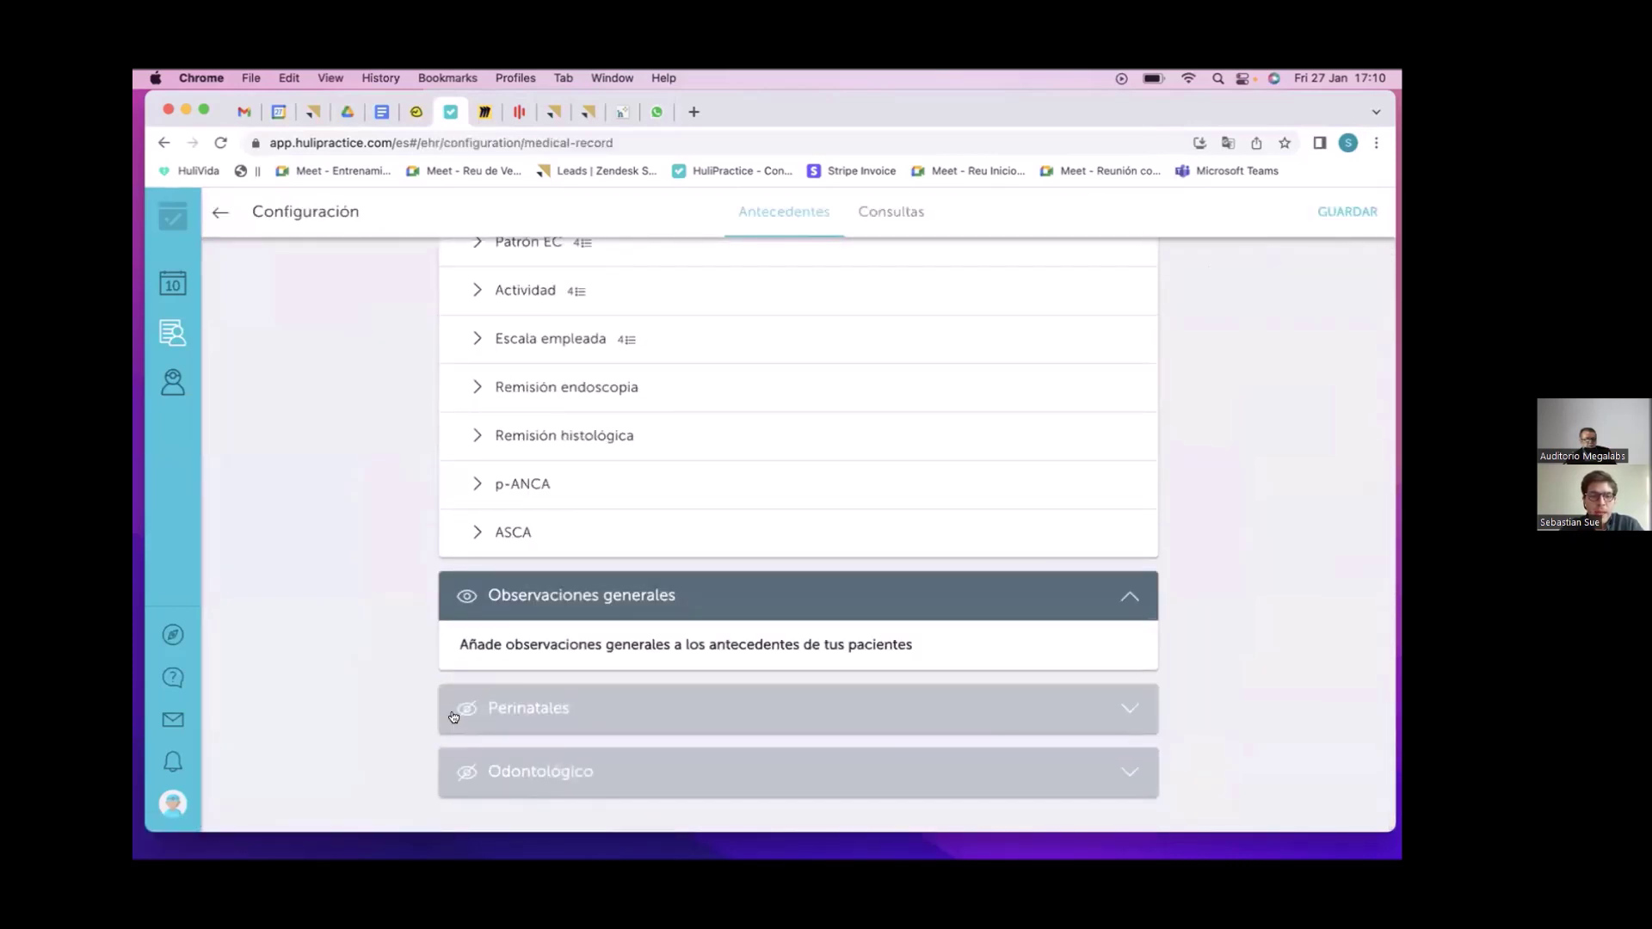
left_click(1130, 707)
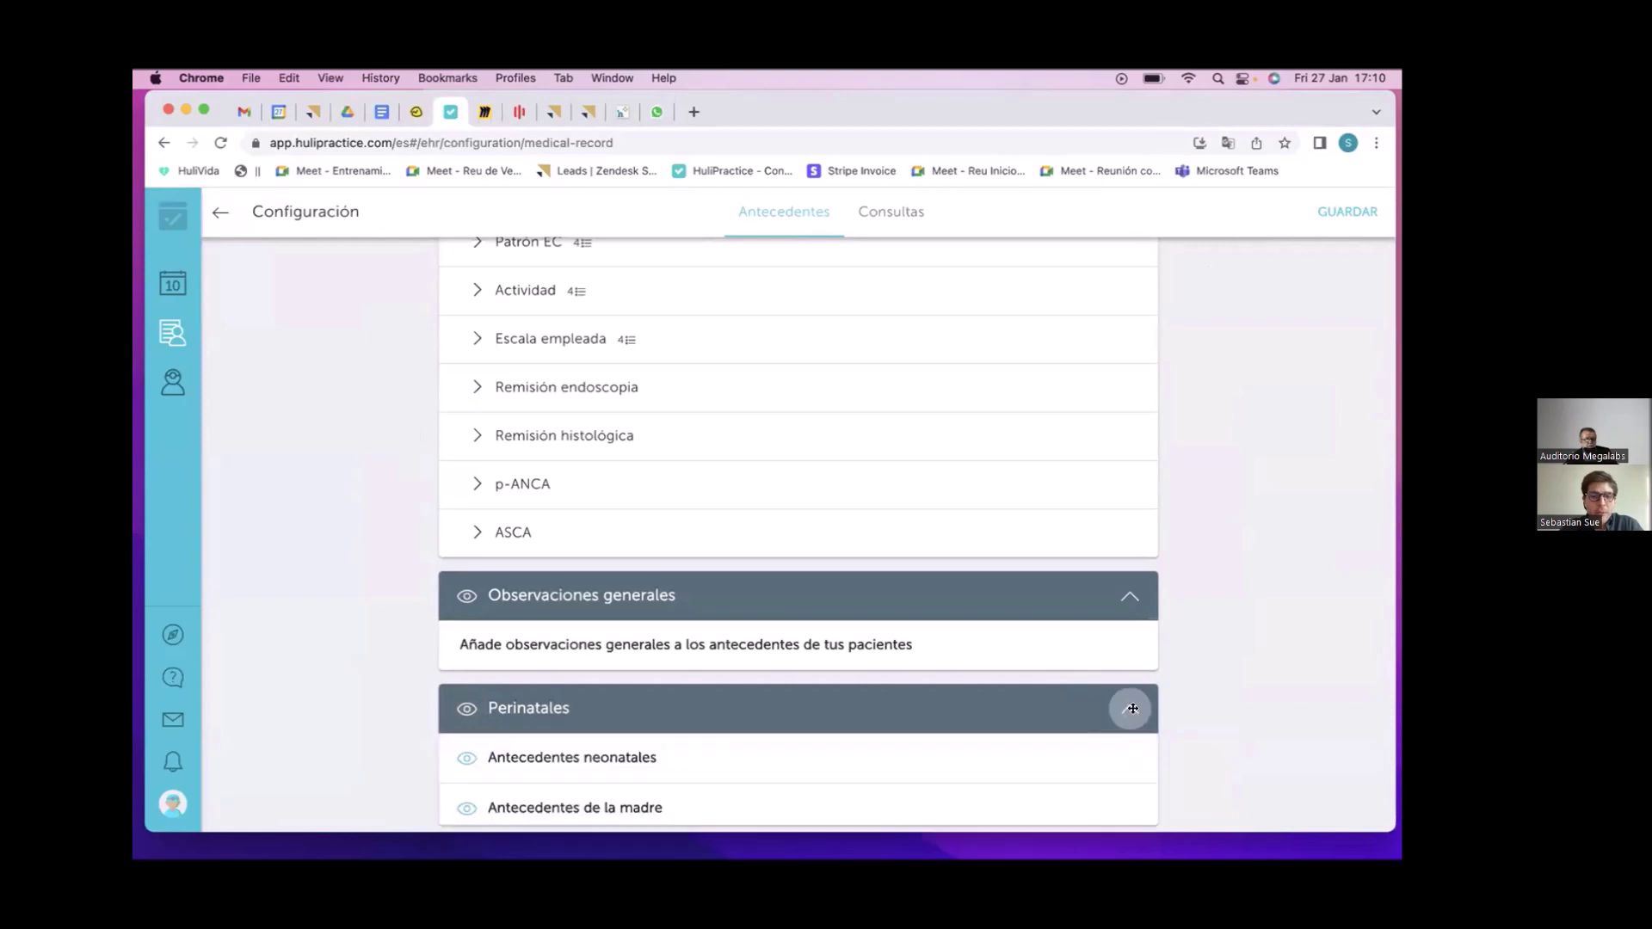
scroll(680, 740, "down", 2)
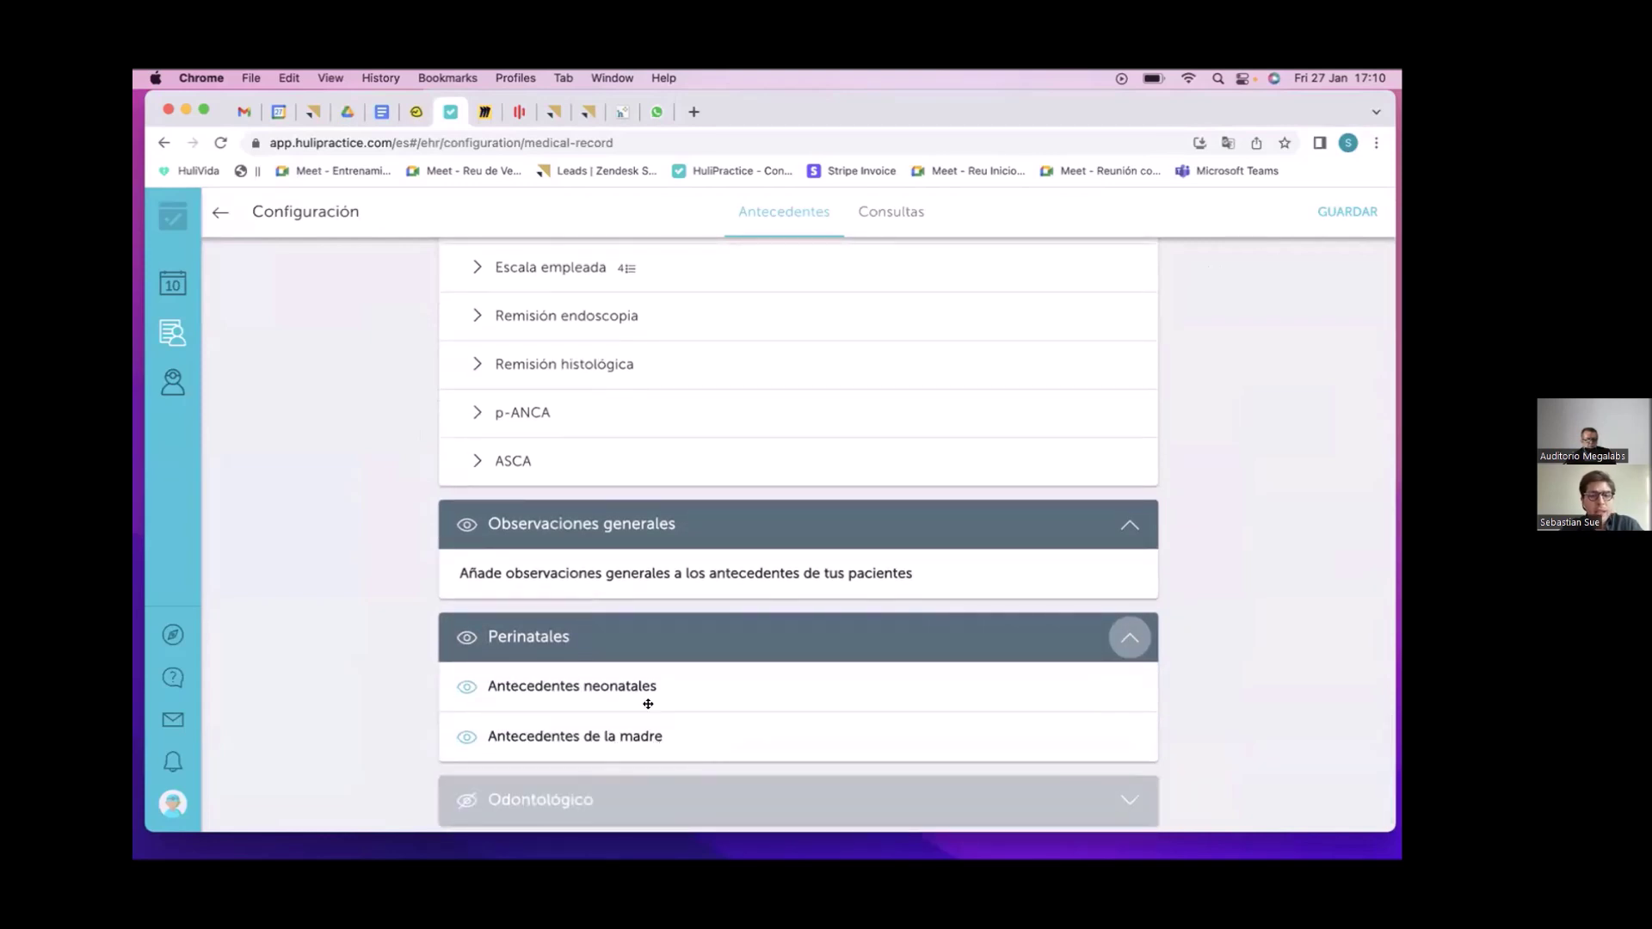
- In the Consultas configuration, show Curvas de crecimiento under Examen físico and save the record configuration
left_click(891, 212)
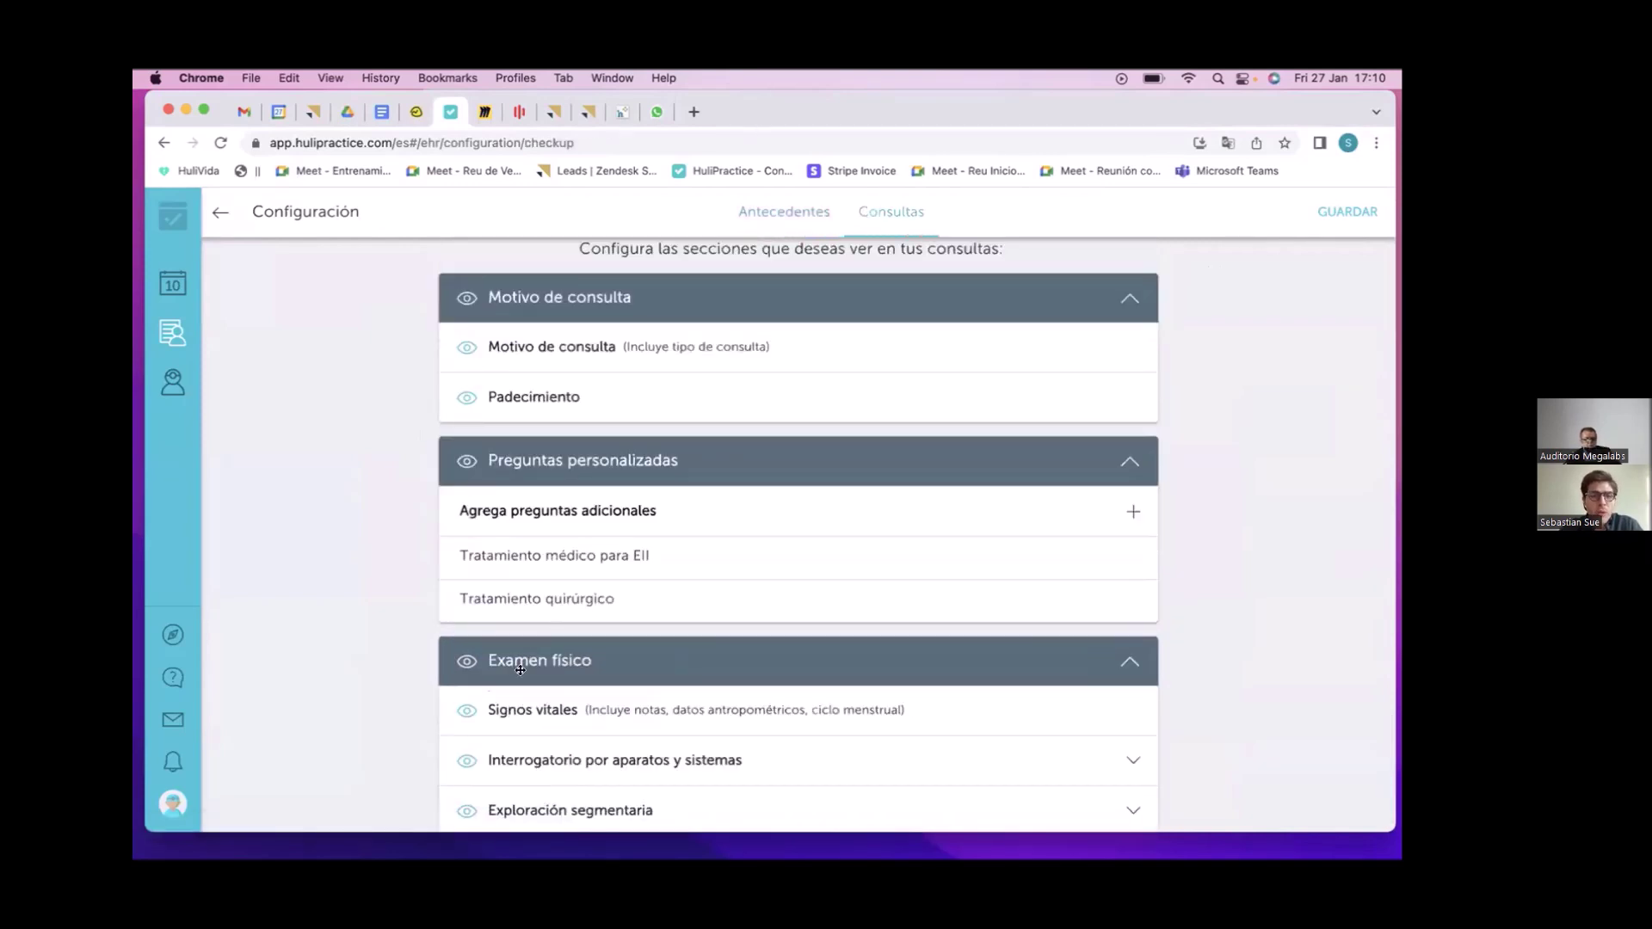
scroll(519, 669, "down", 3)
left_click(465, 640)
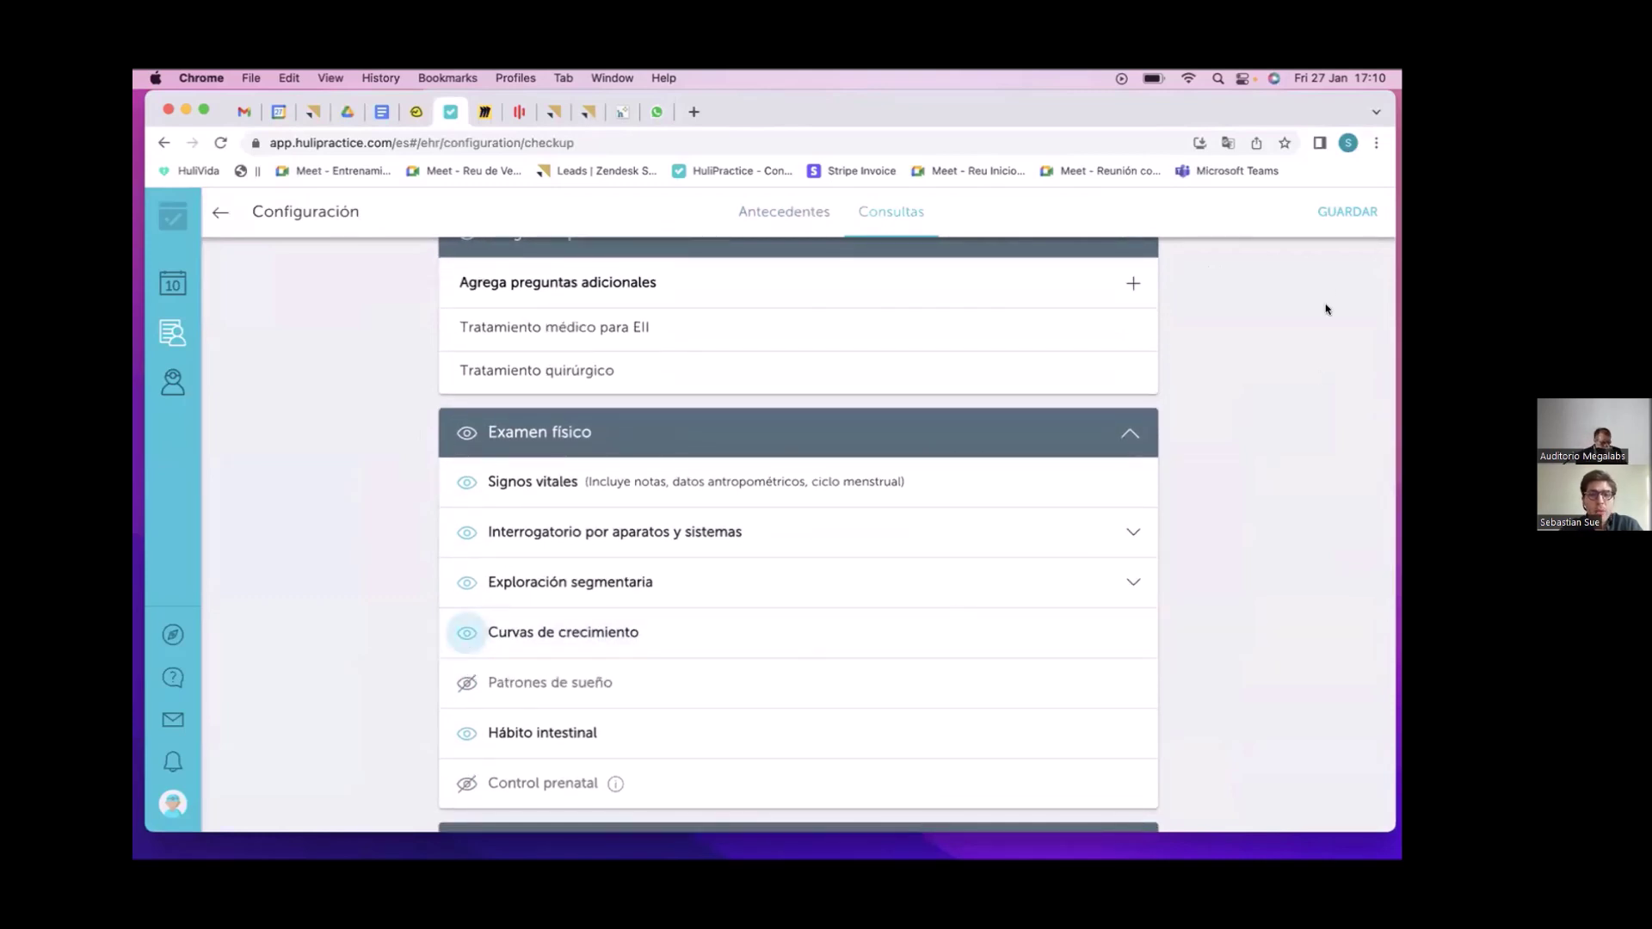
left_click(1347, 215)
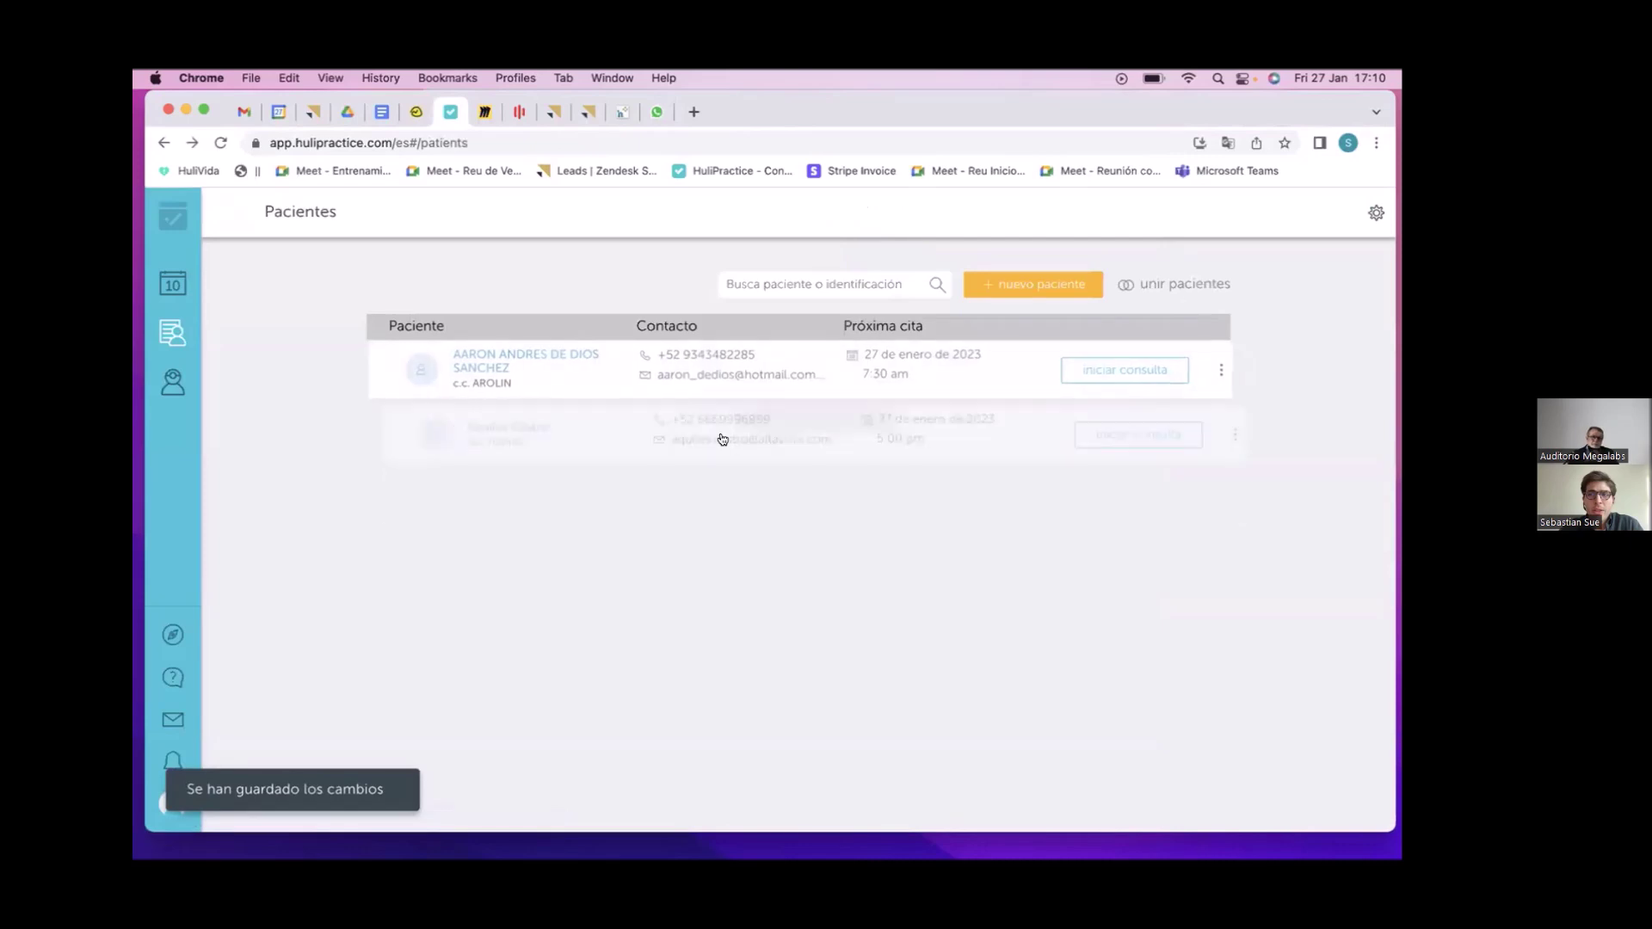
- Check the Examen físico fields in the first patient's Consulta, then reopen the patient's Ficha básica from the patient list
left_click(565, 363)
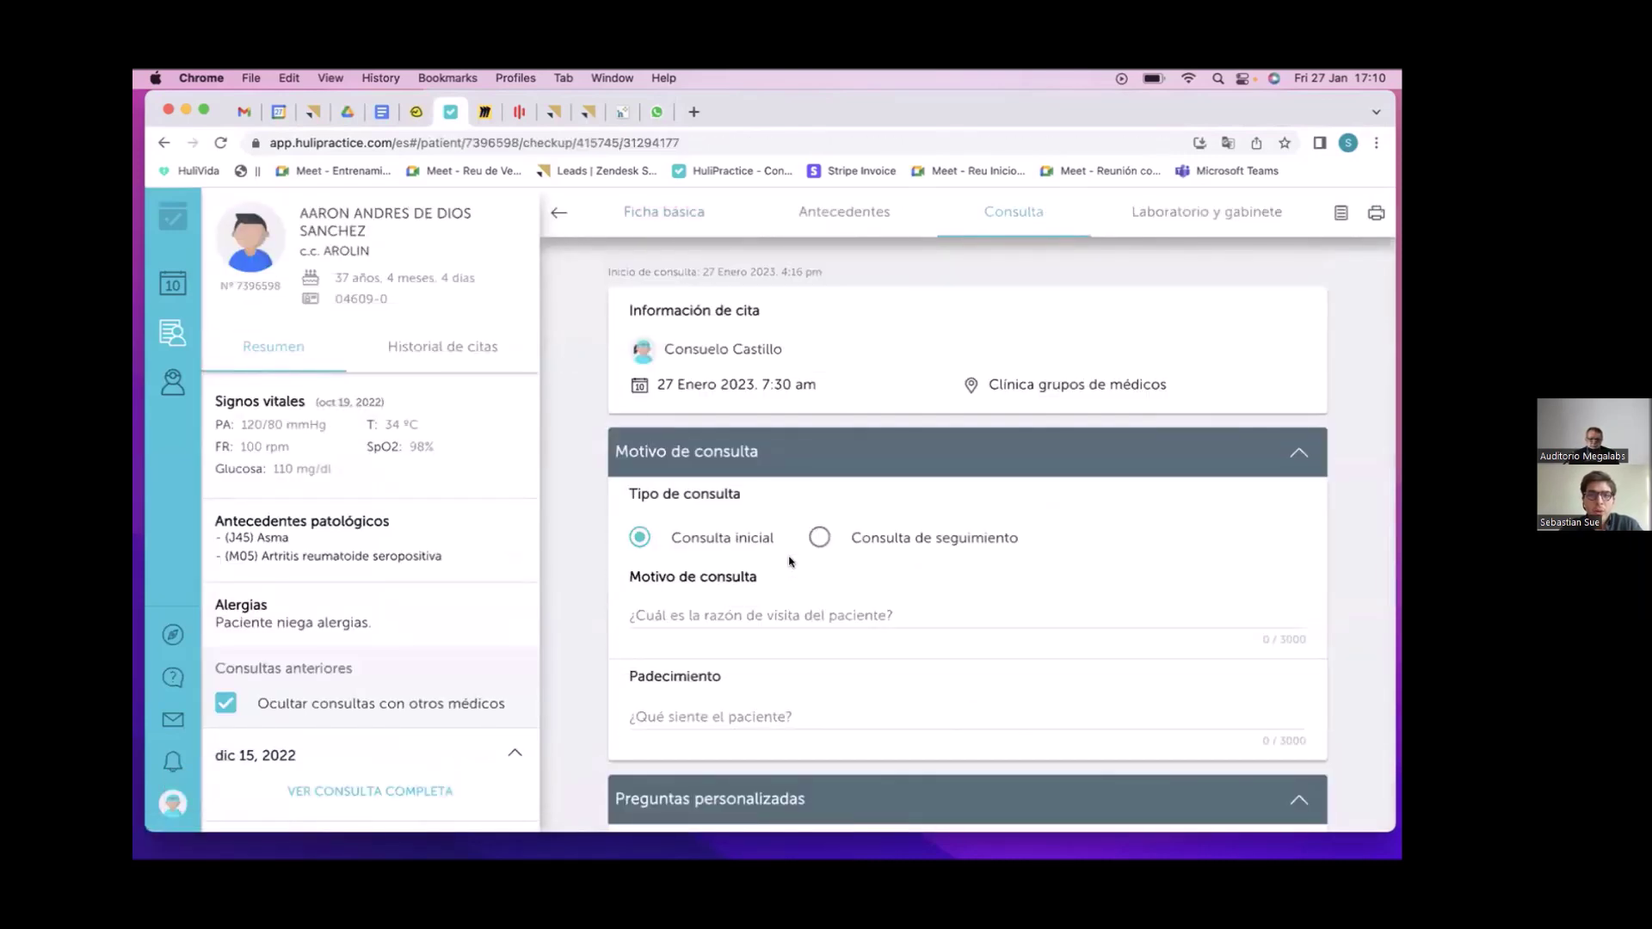
scroll(789, 561, "down", 15)
scroll(789, 557, "up", 8)
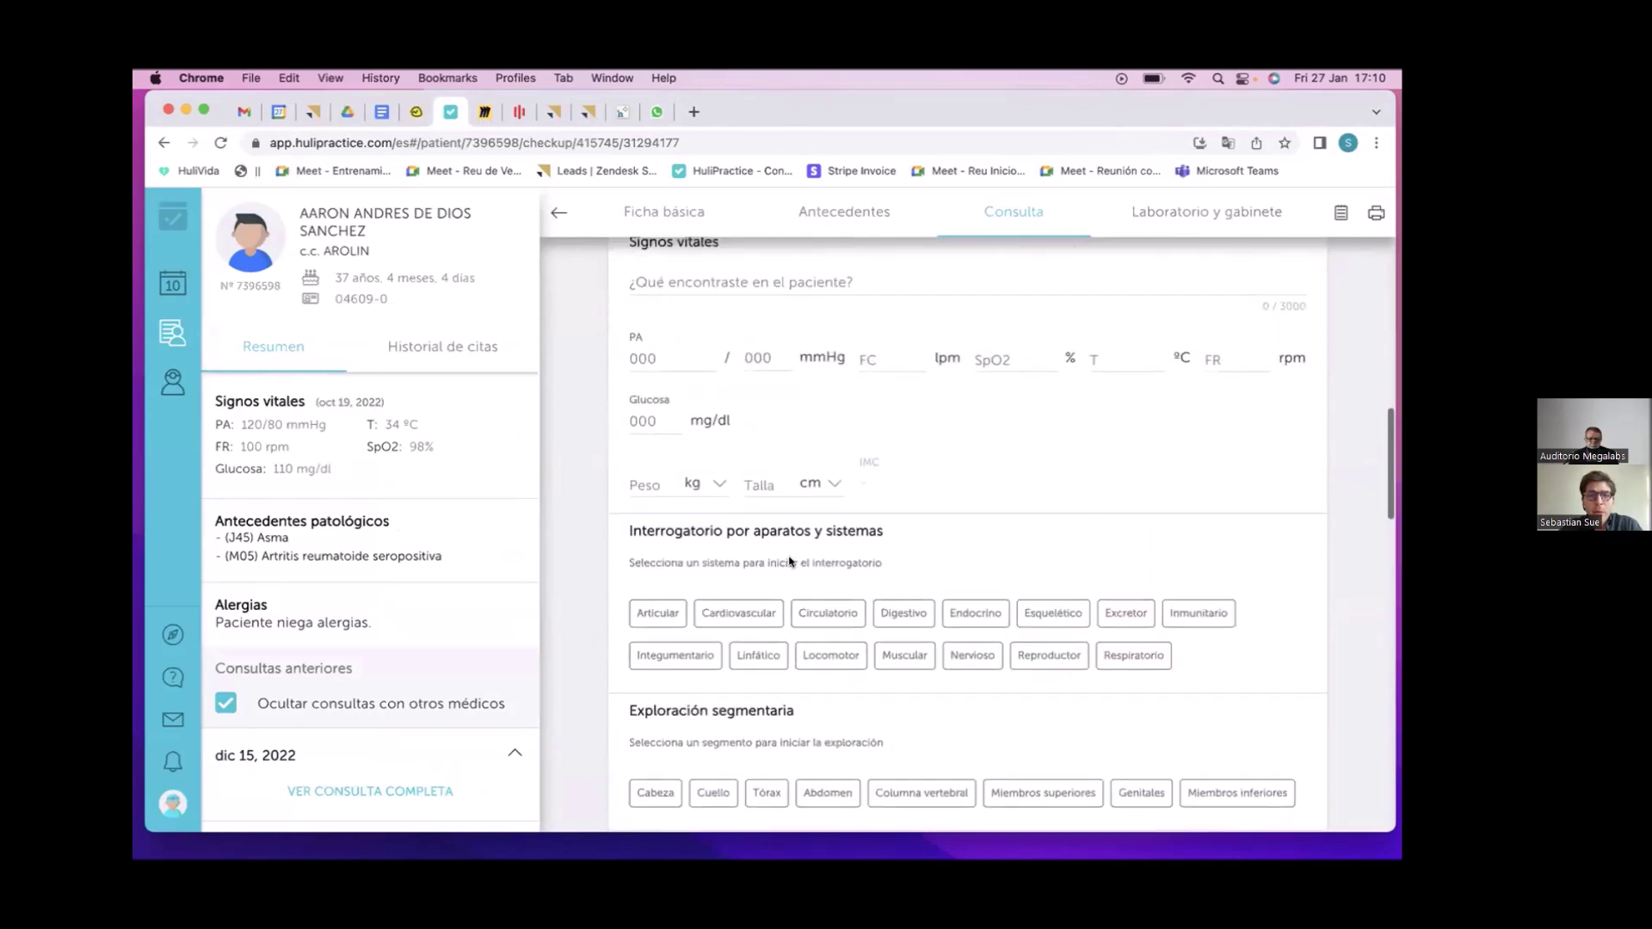
scroll(779, 559, "up", 1)
left_click(166, 331)
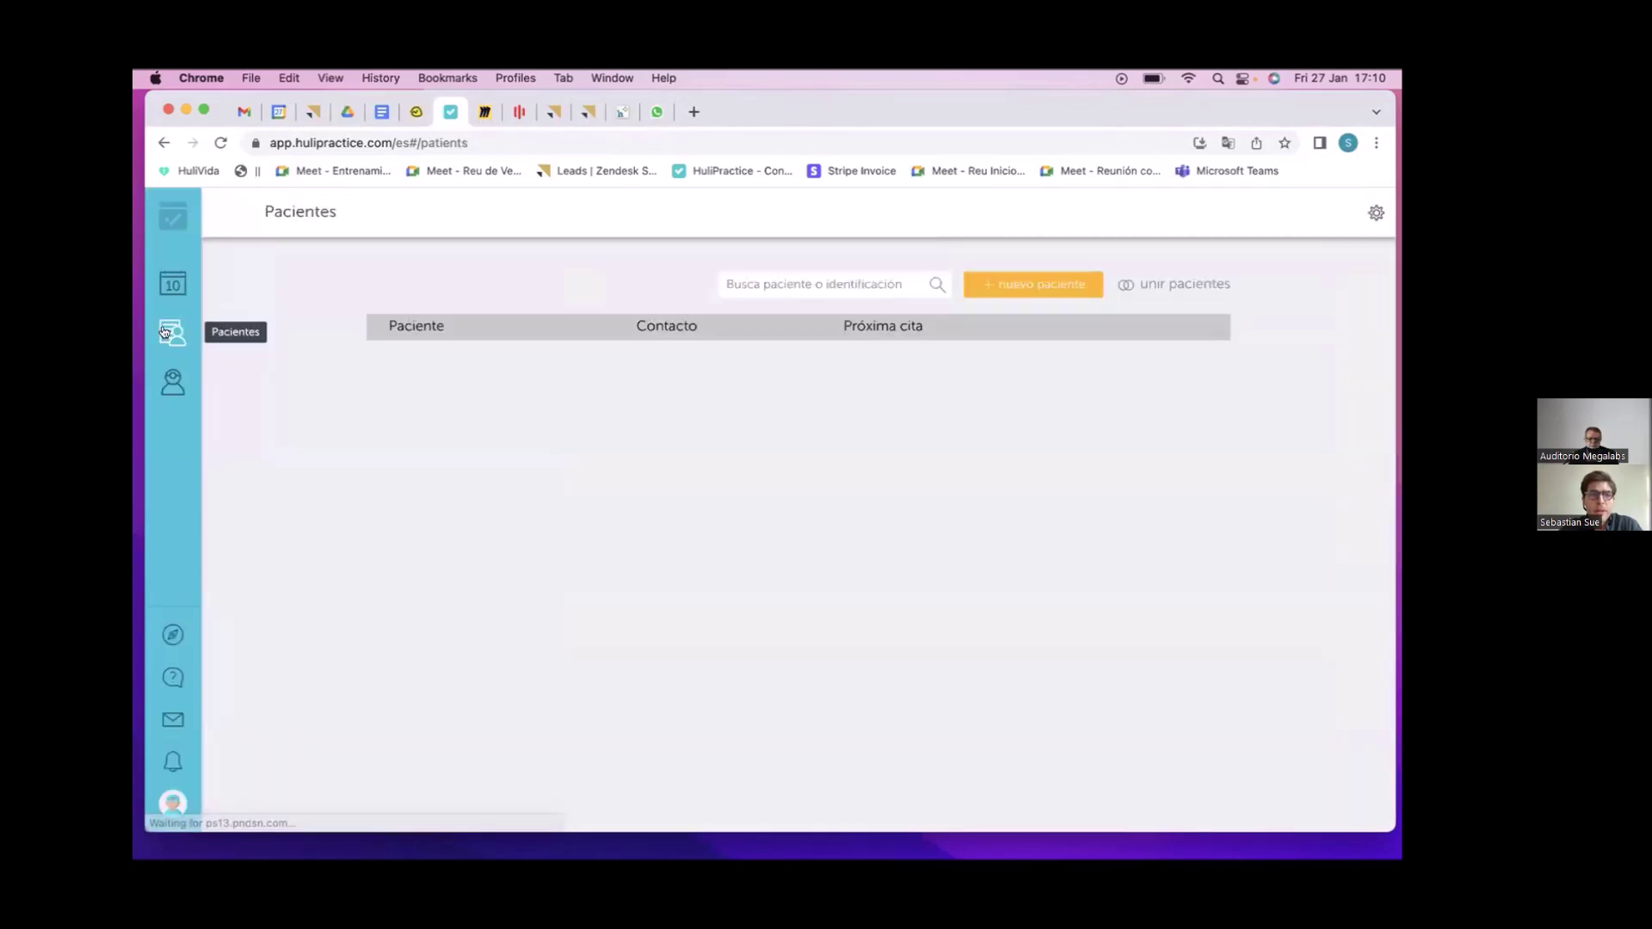
left_click(508, 353)
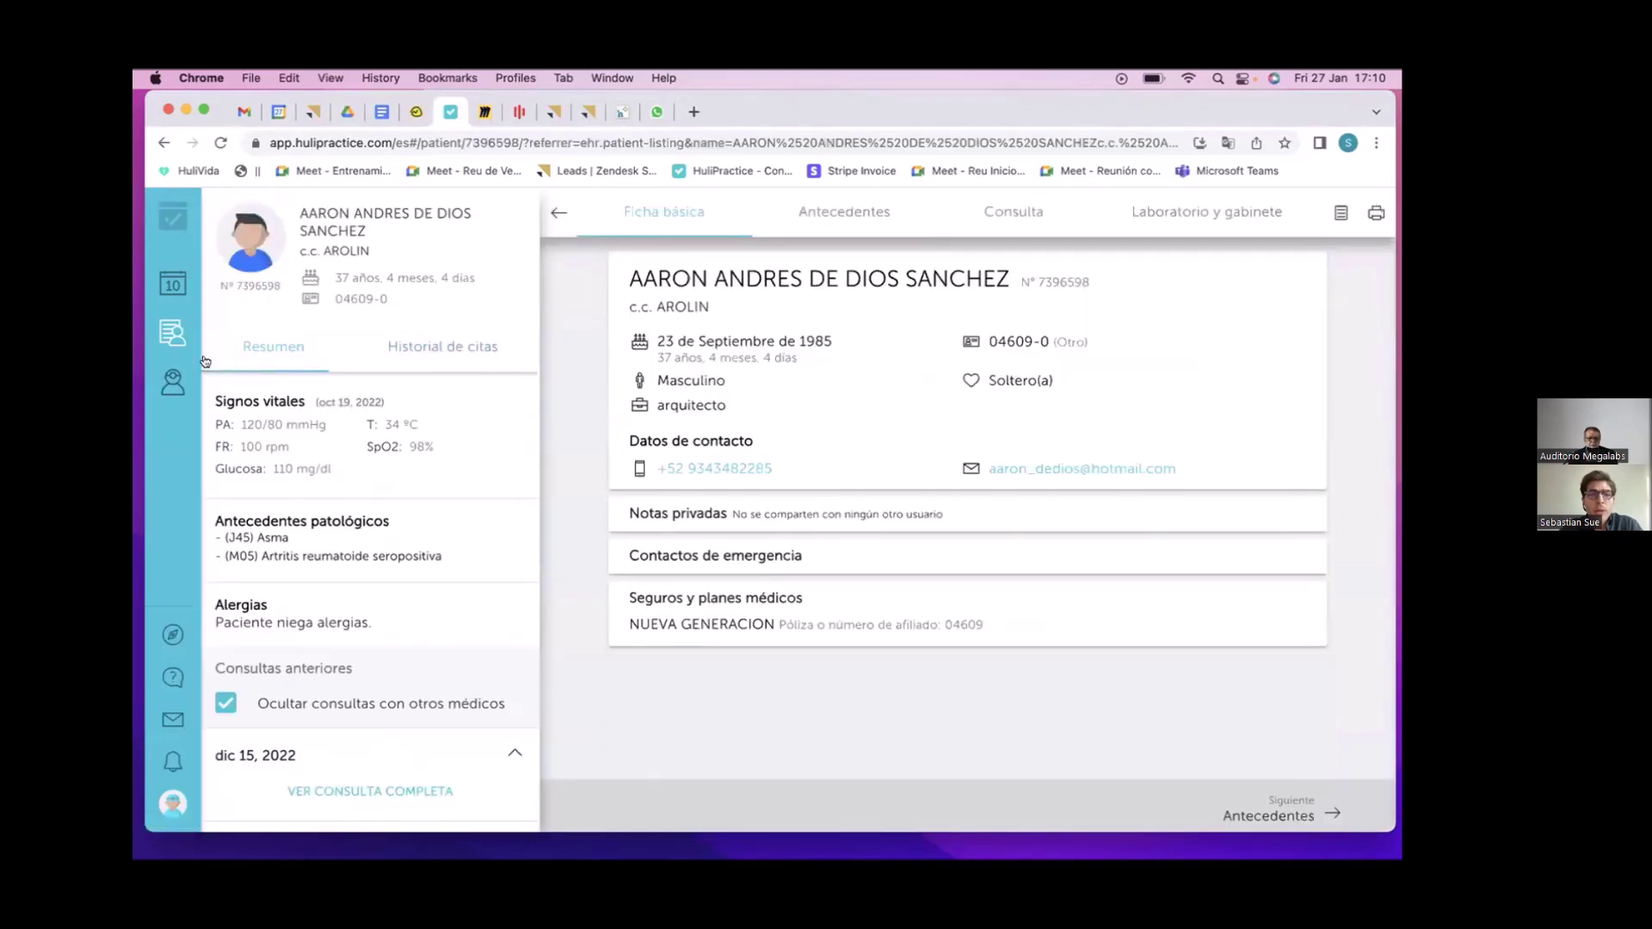
- Reopen the record configuration for Consultas, go to the Examen físico options and save the configuration
left_click(173, 332)
left_click(1375, 213)
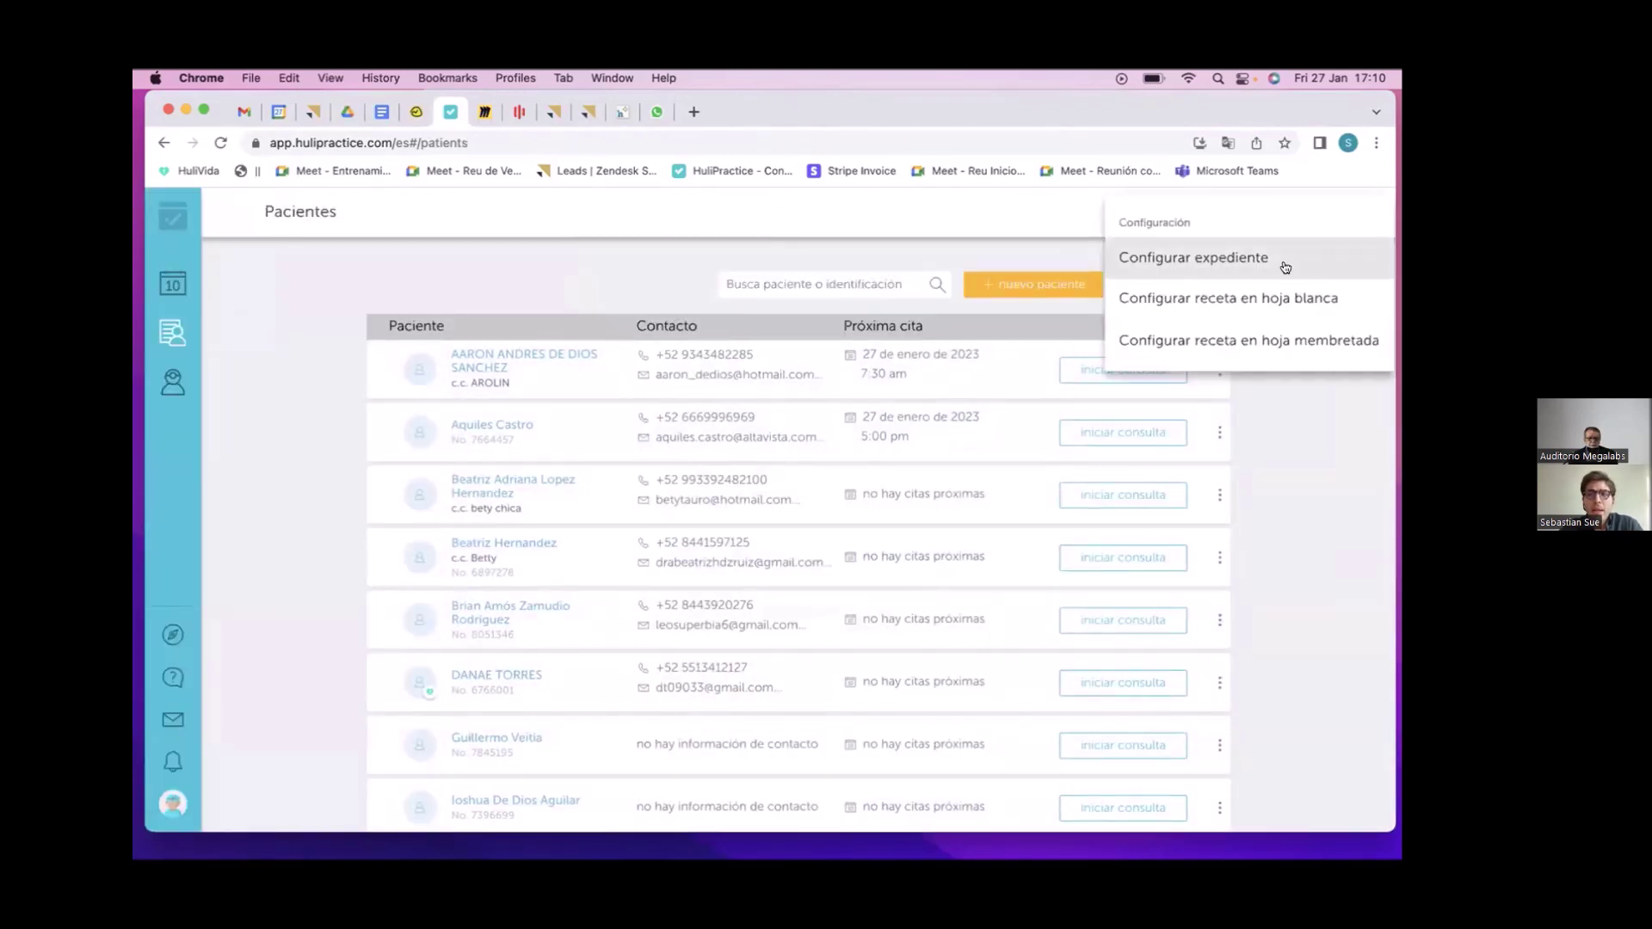
left_click(1285, 267)
left_click(869, 212)
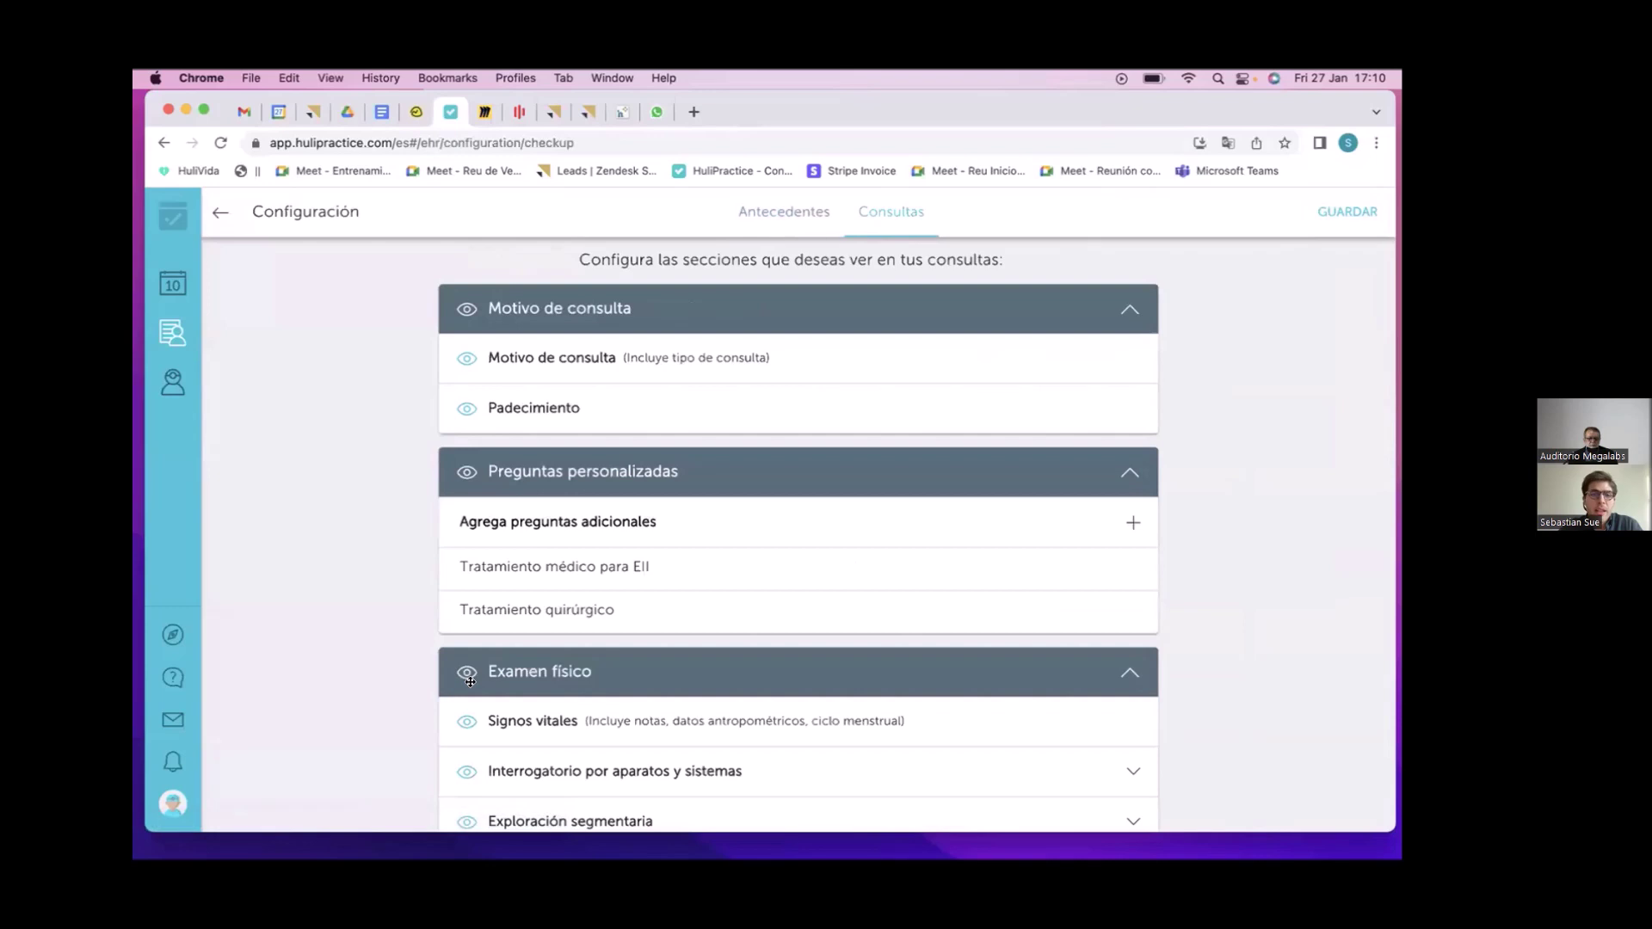
scroll(469, 682, "down", 5)
left_click(1364, 219)
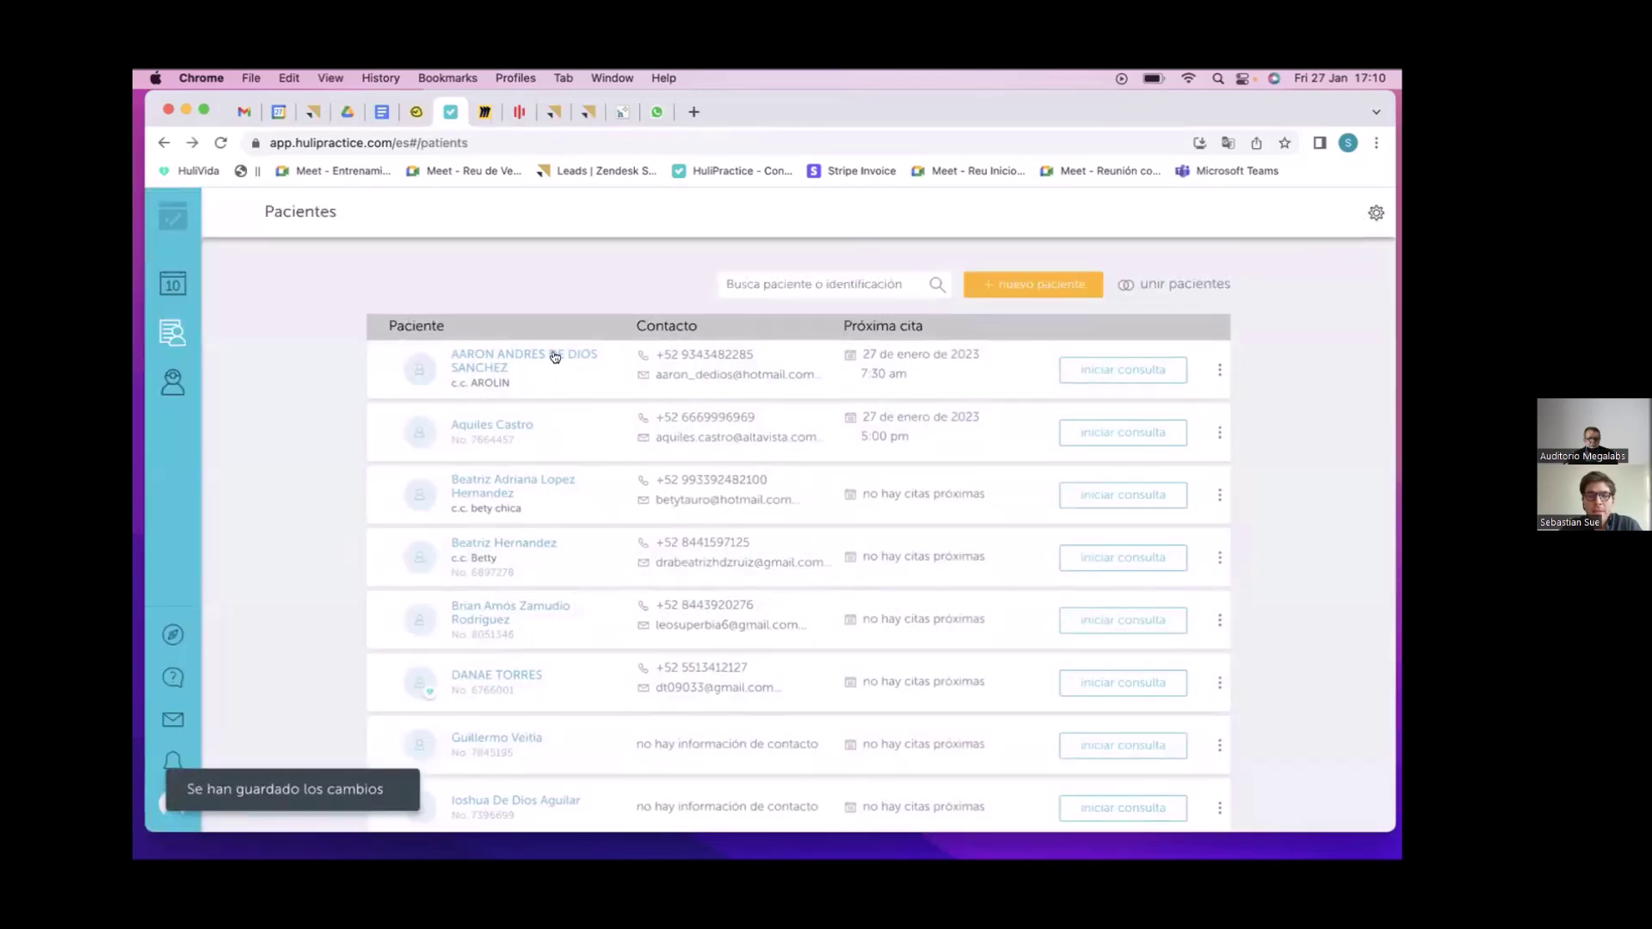
- Open the first patient's Consulta and examine the fields from the custom questions through Examen físico
left_click(554, 356)
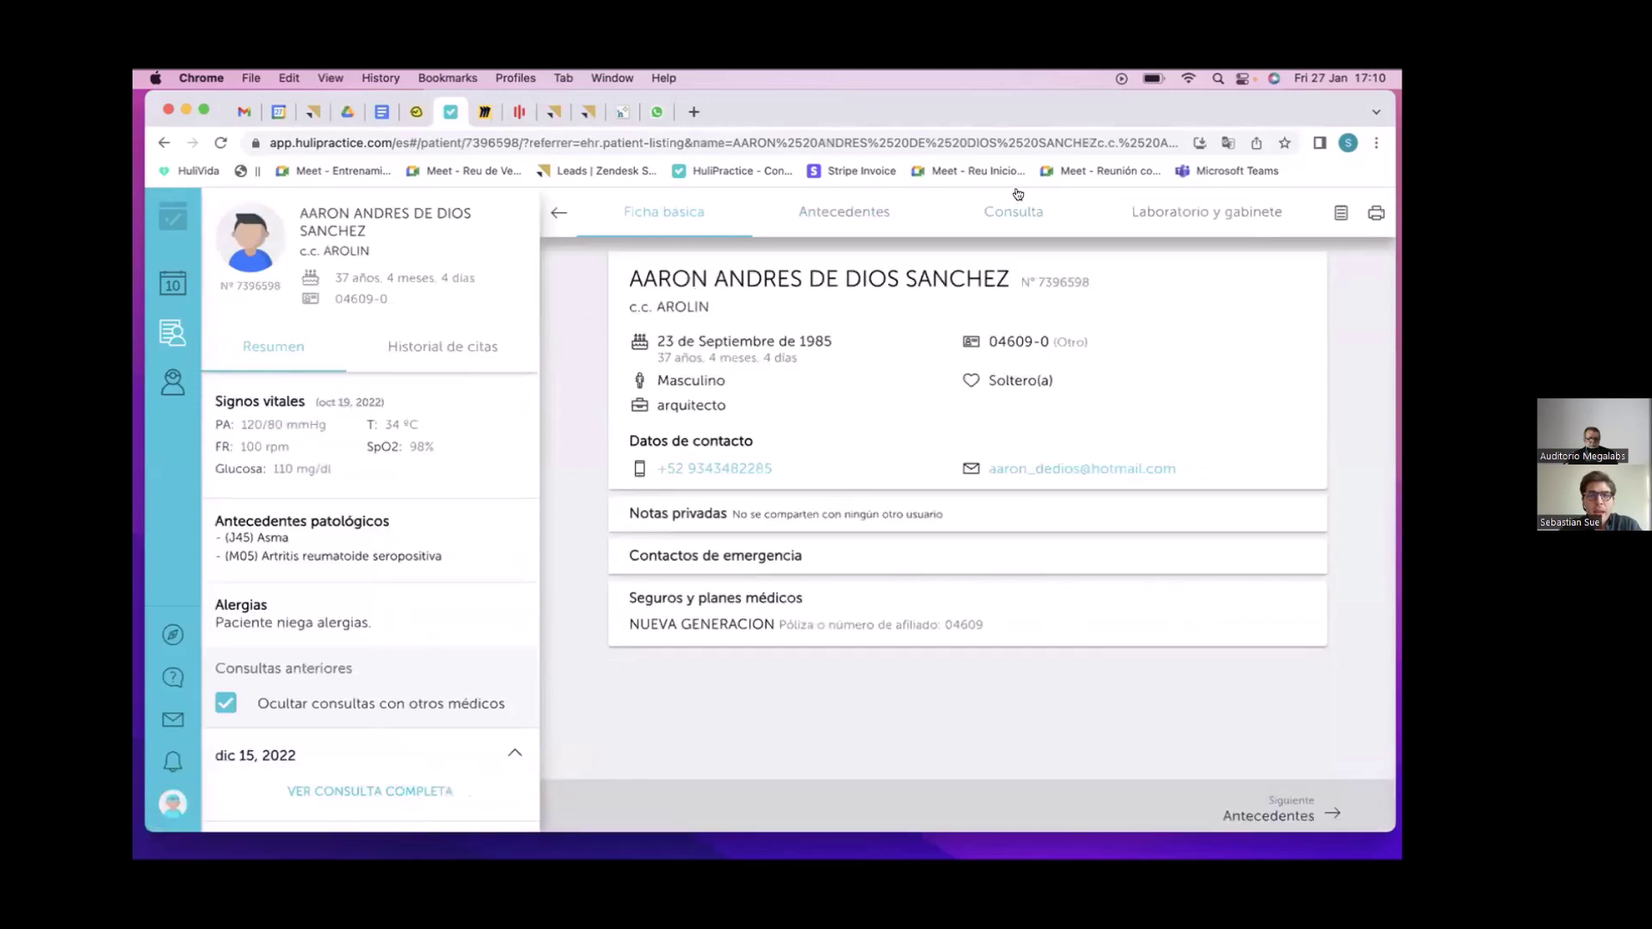
left_click(1013, 212)
scroll(662, 586, "down", 10)
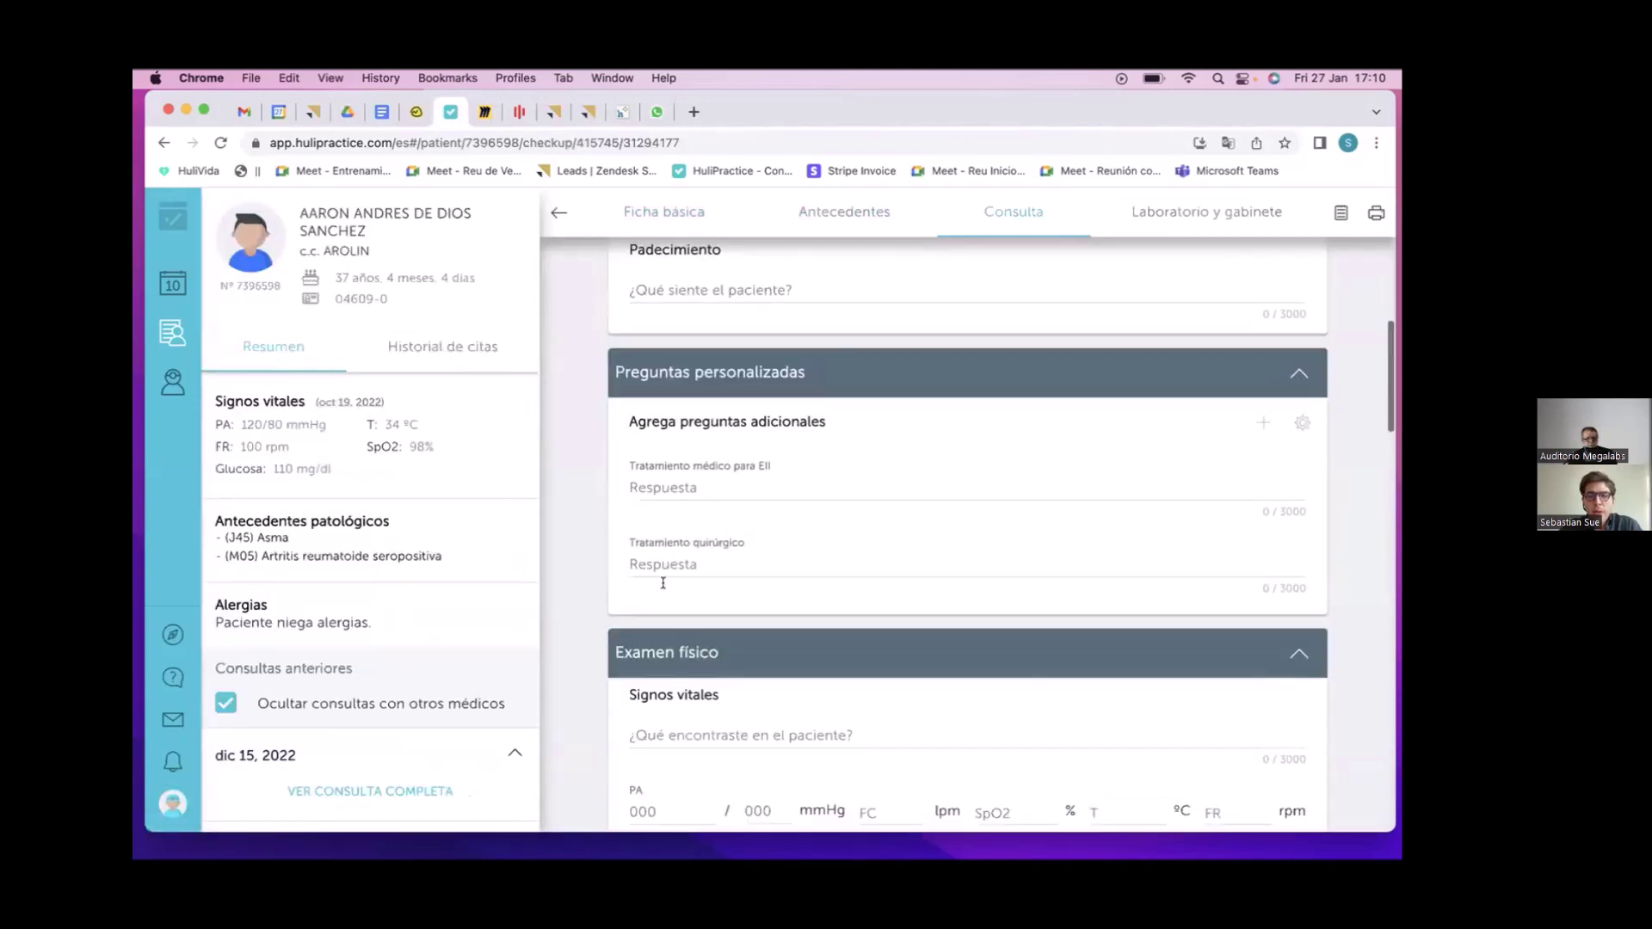
scroll(663, 586, "down", 5)
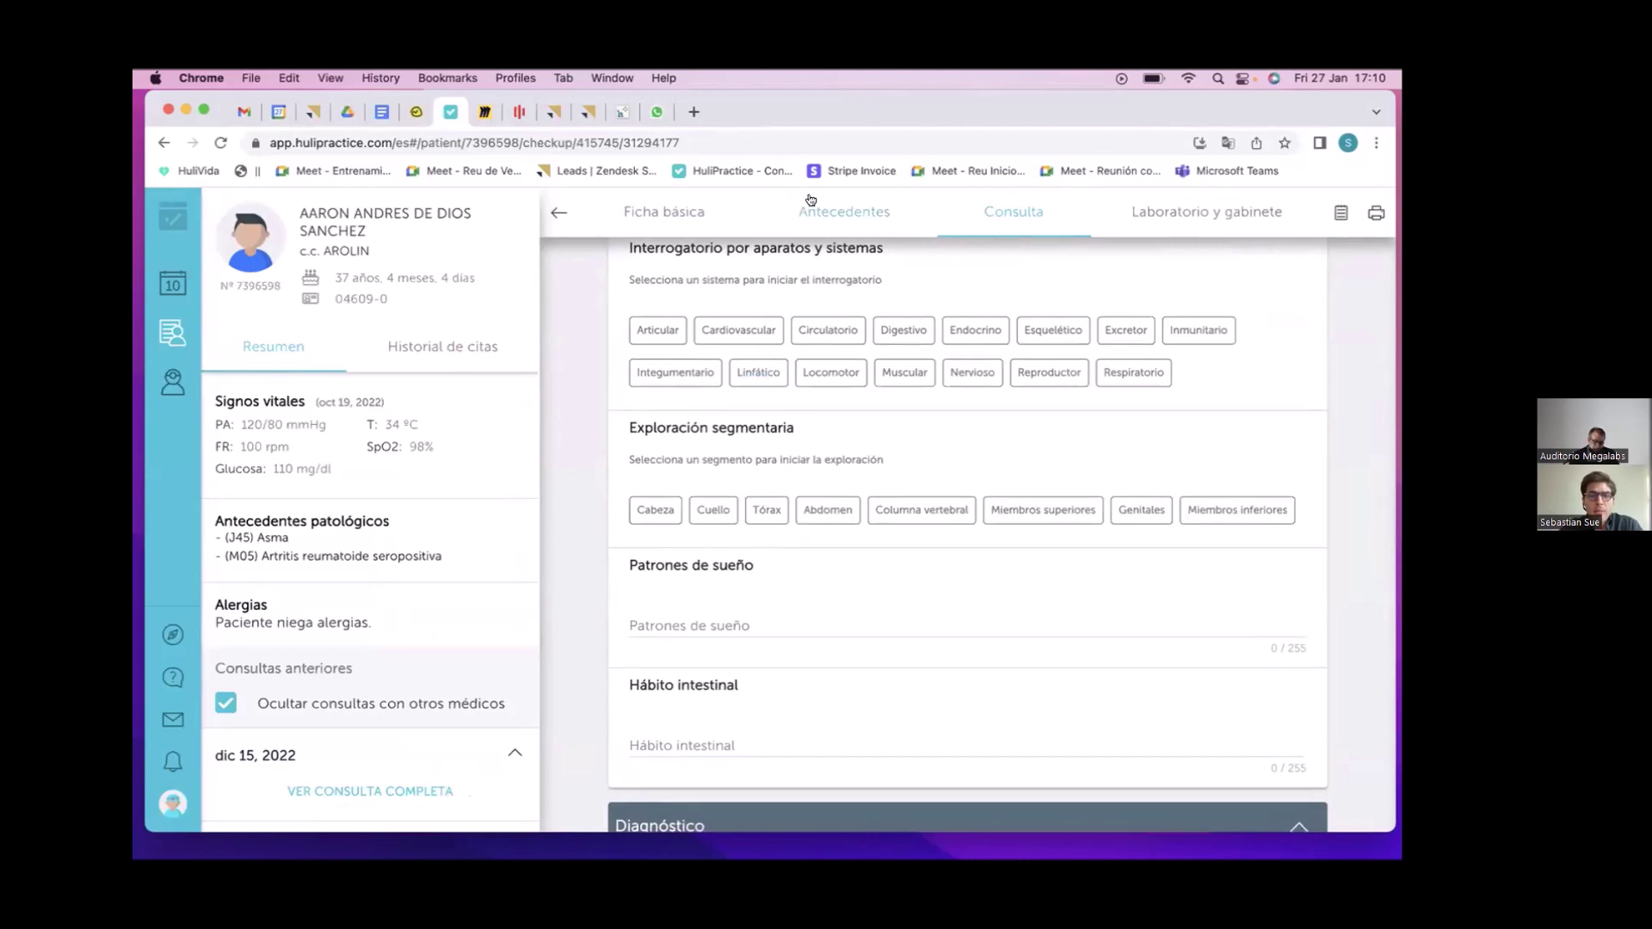
- In the patient's Antecedentes, view the growth curve charts for Antecedentes neonatales under Perinatales and close them
key("super+bracketleft")
scroll(709, 657, "down", 15)
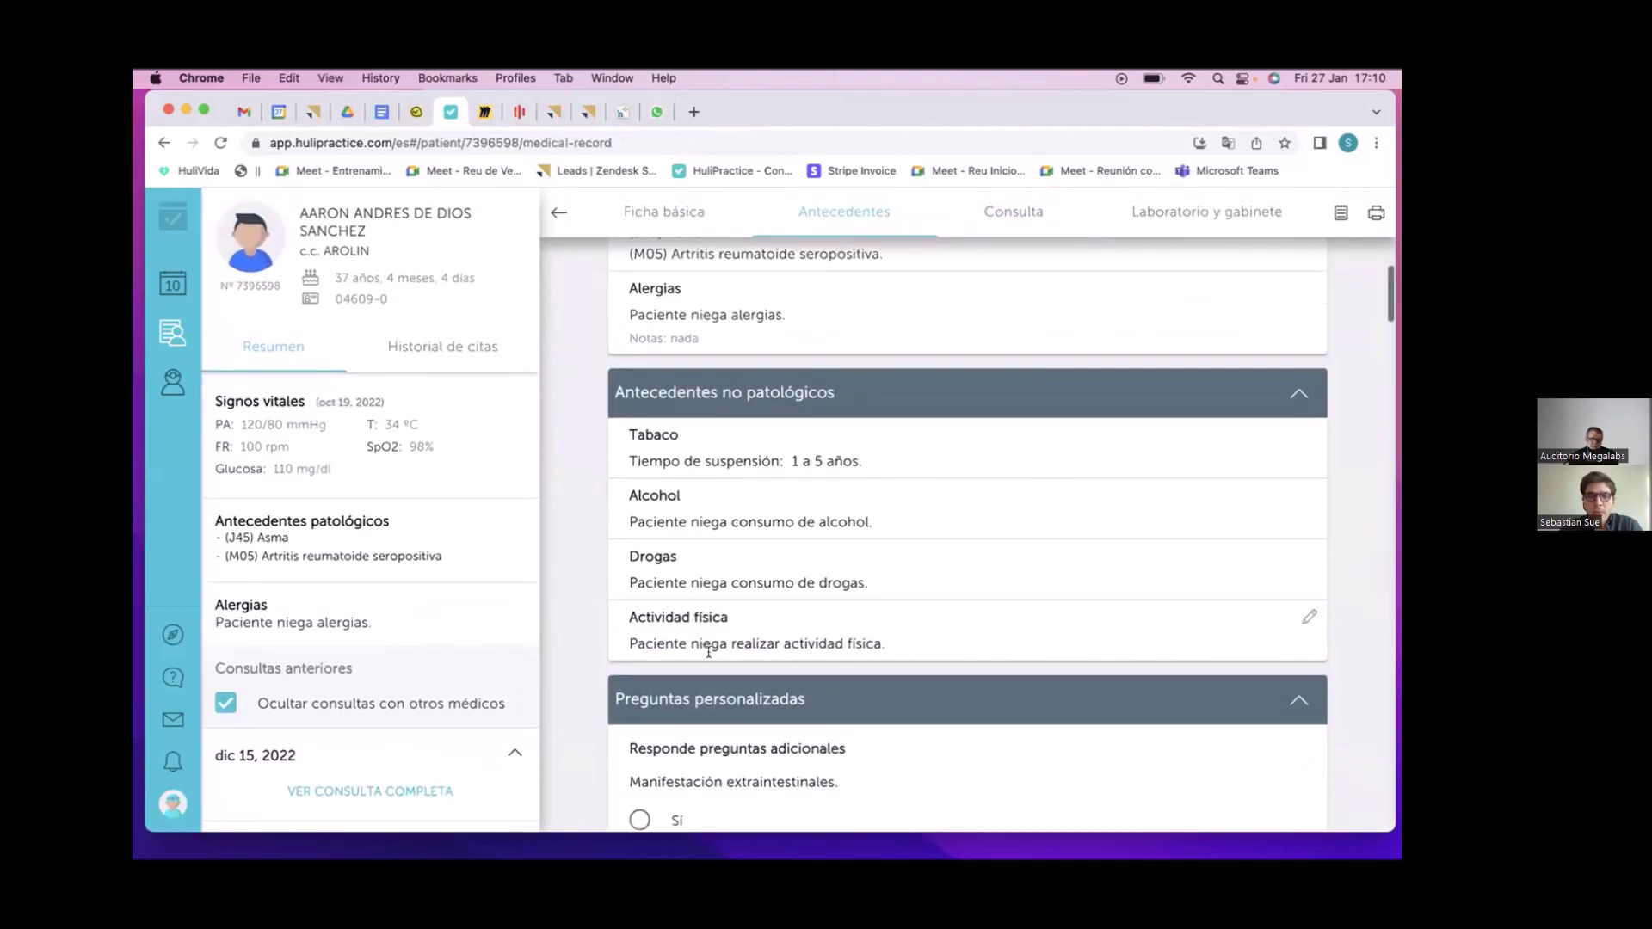
scroll(709, 657, "down", 6)
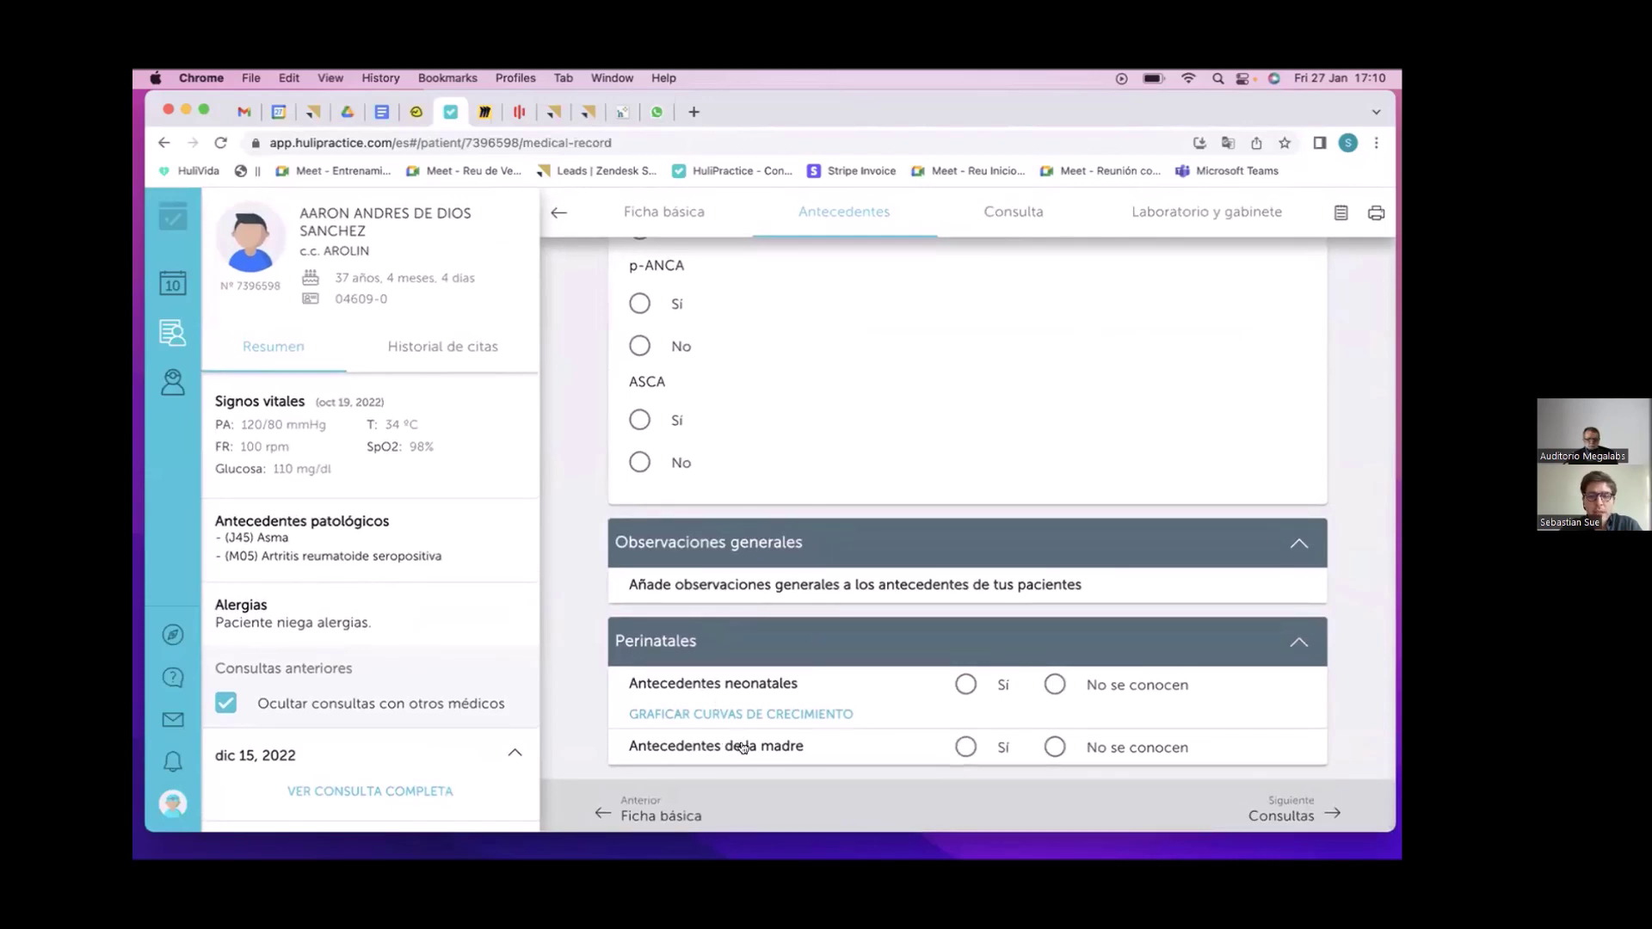
left_click(778, 715)
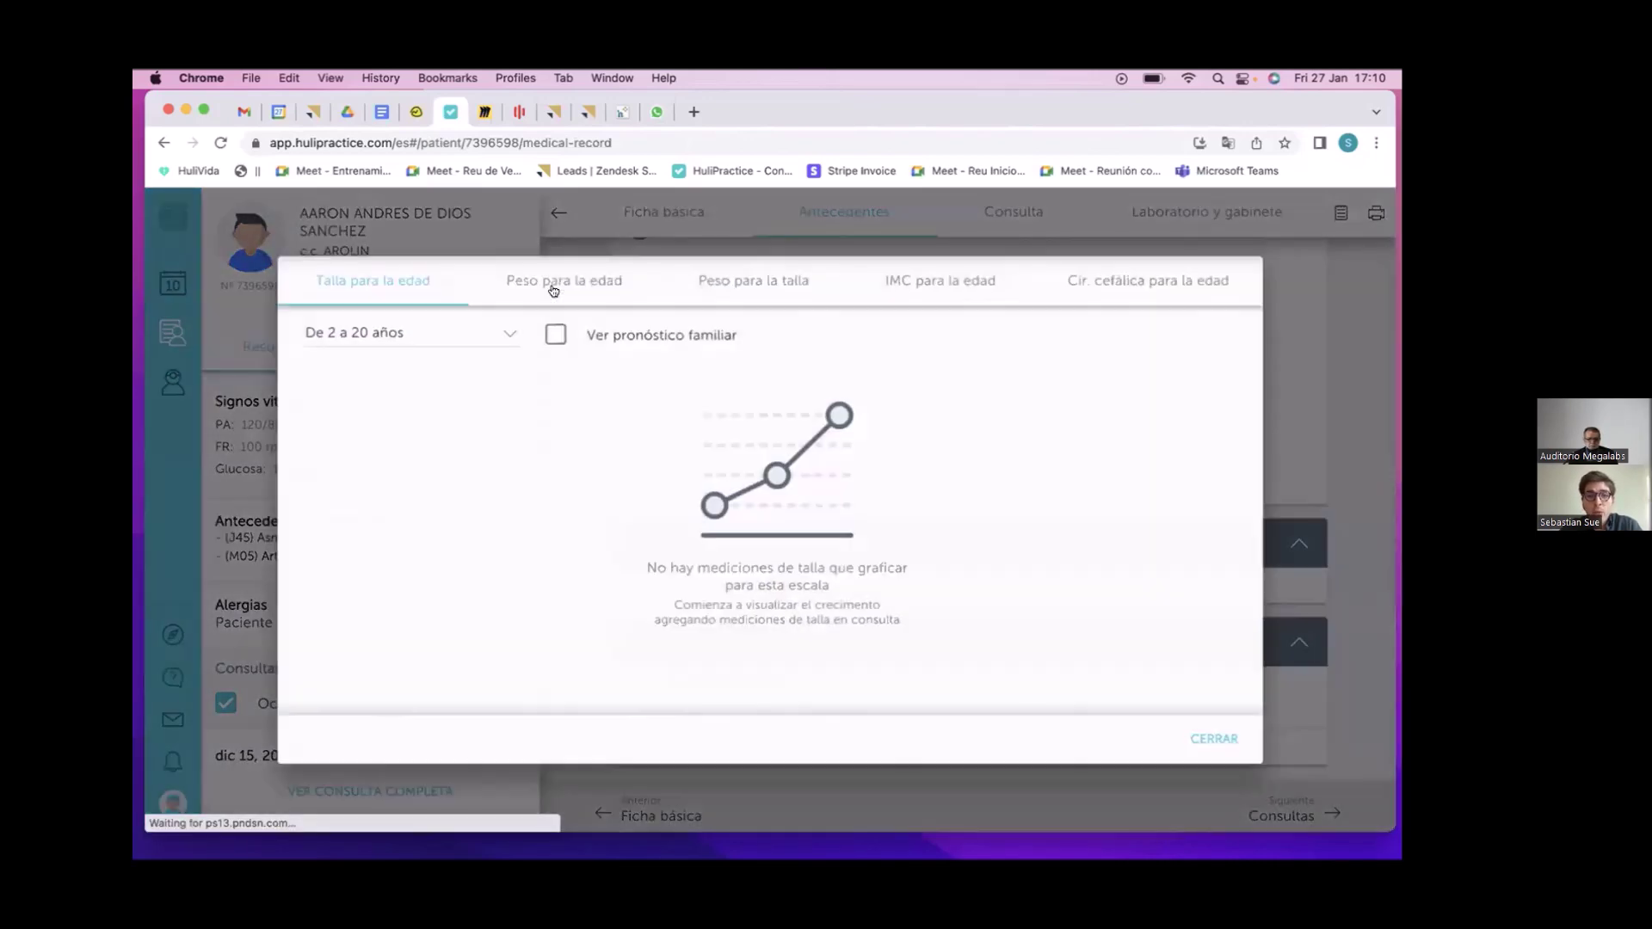
left_click(558, 279)
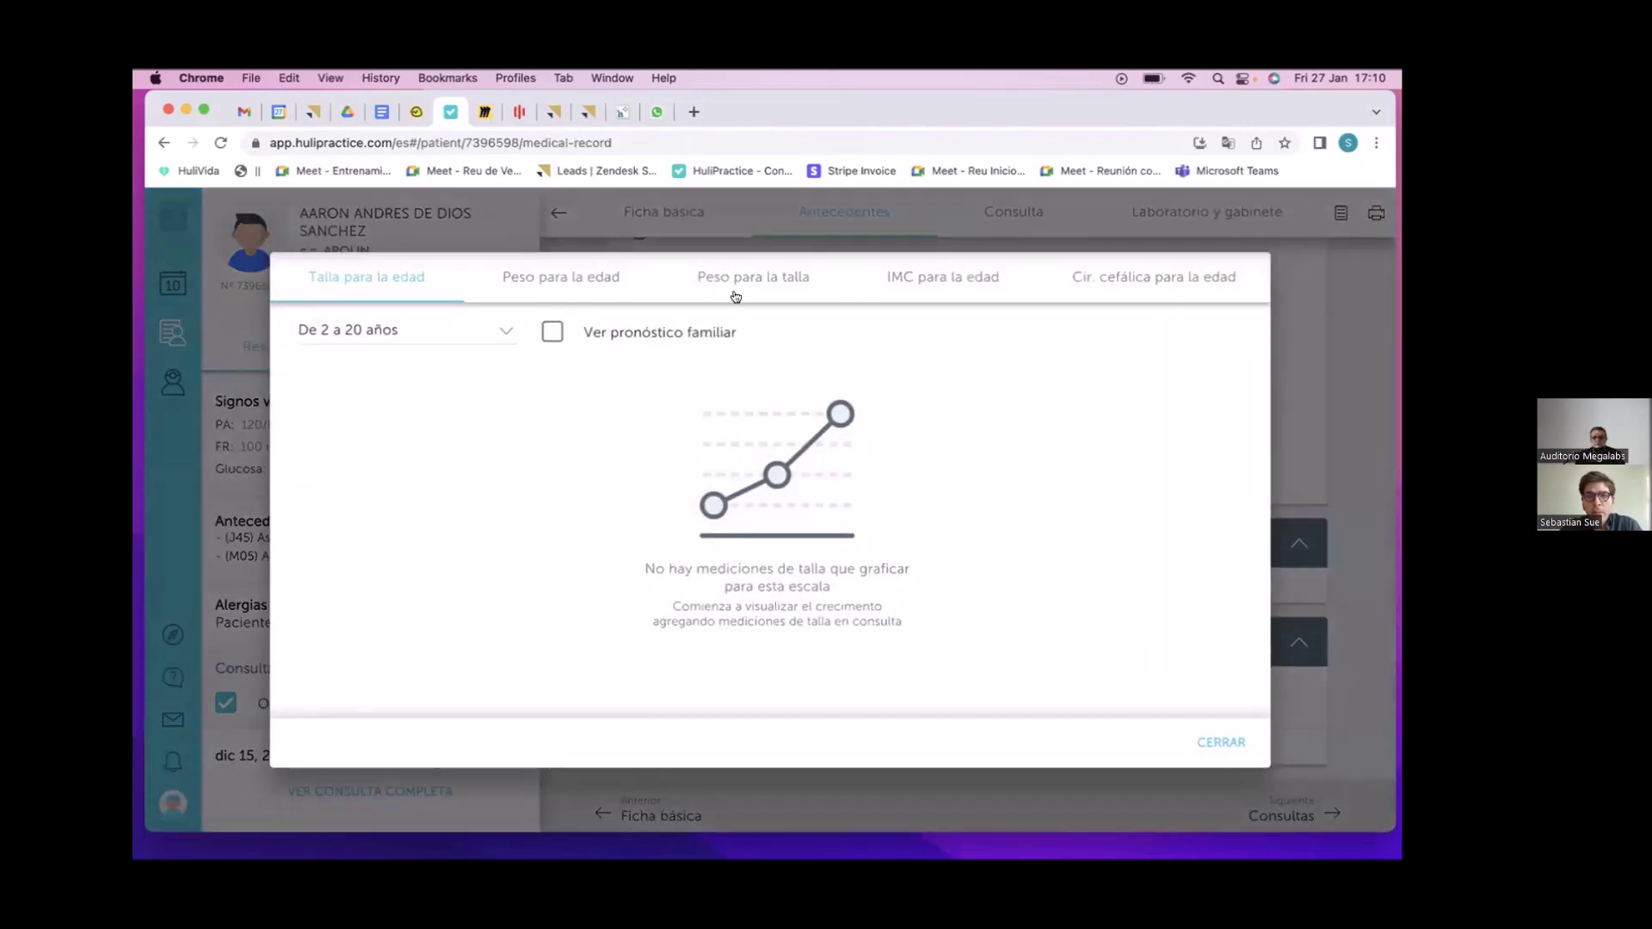
left_click(1221, 742)
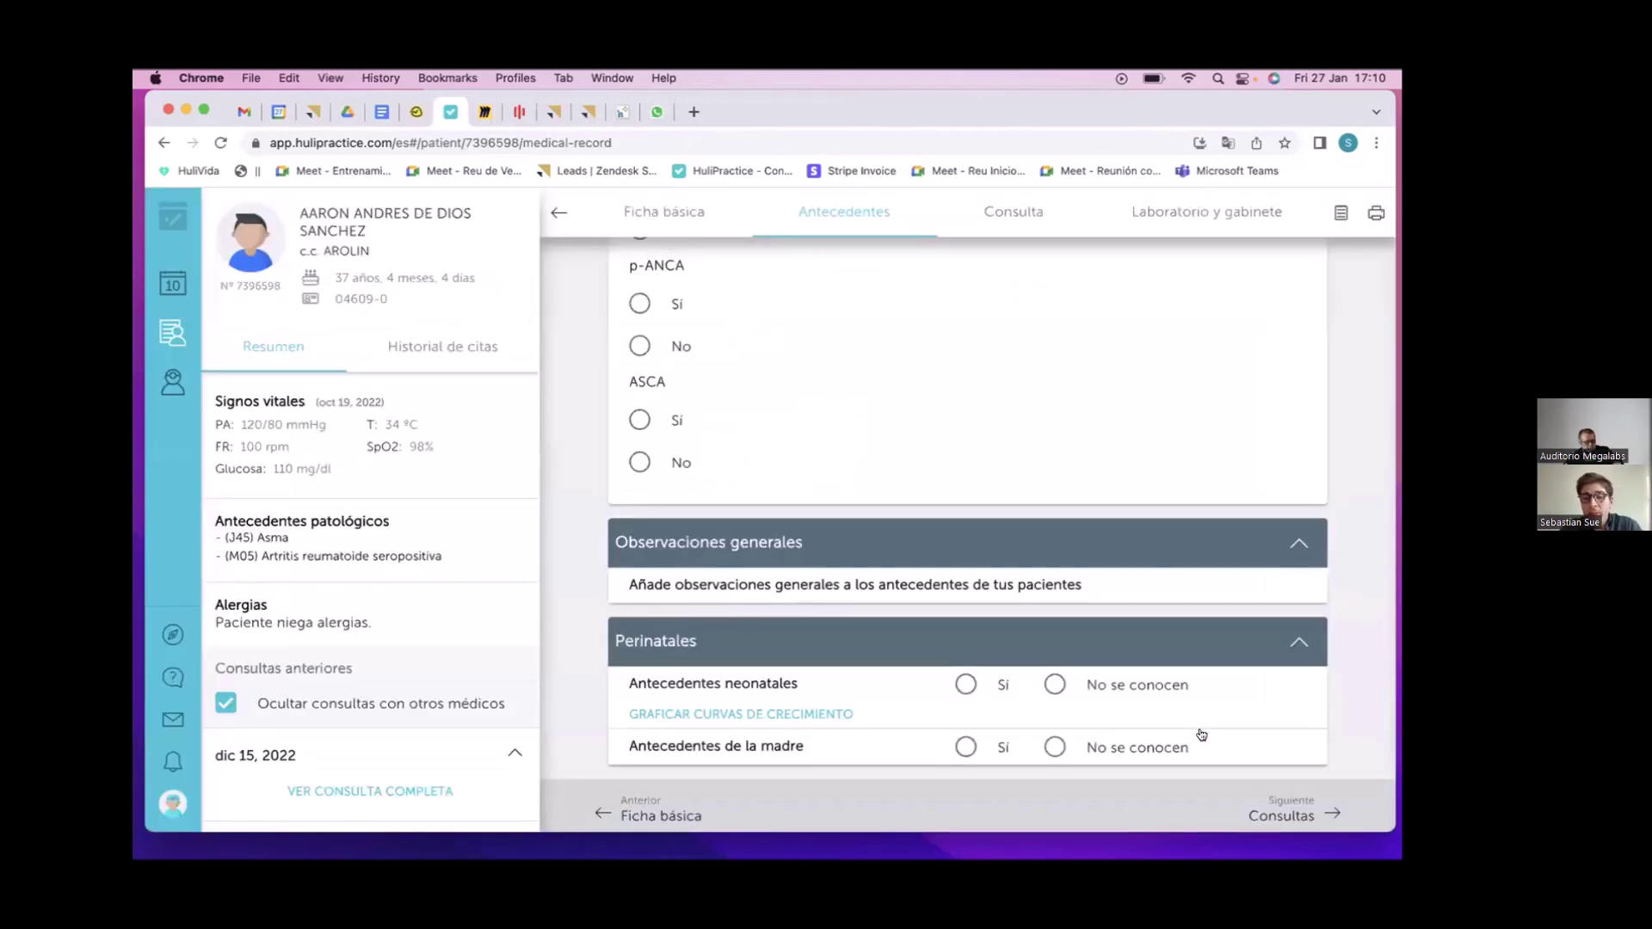
- Mark Antecedentes neonatales as Sí and record a Peso of 45 kg and a Talla of 150 cm
left_click(966, 686)
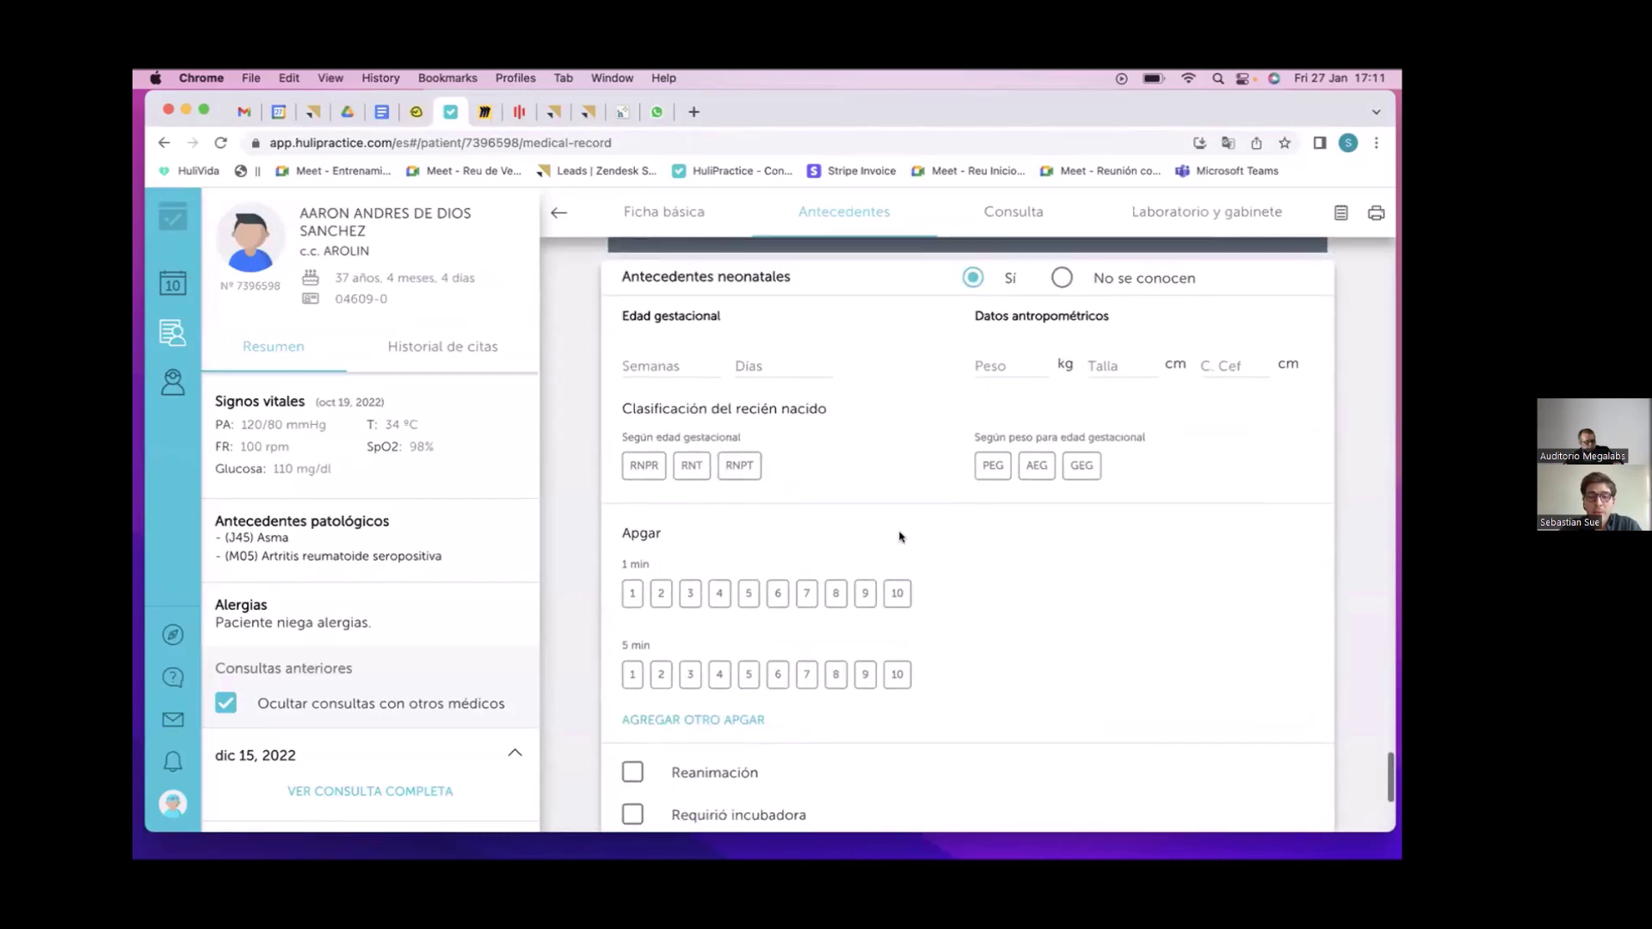
left_click(1000, 370)
type("45")
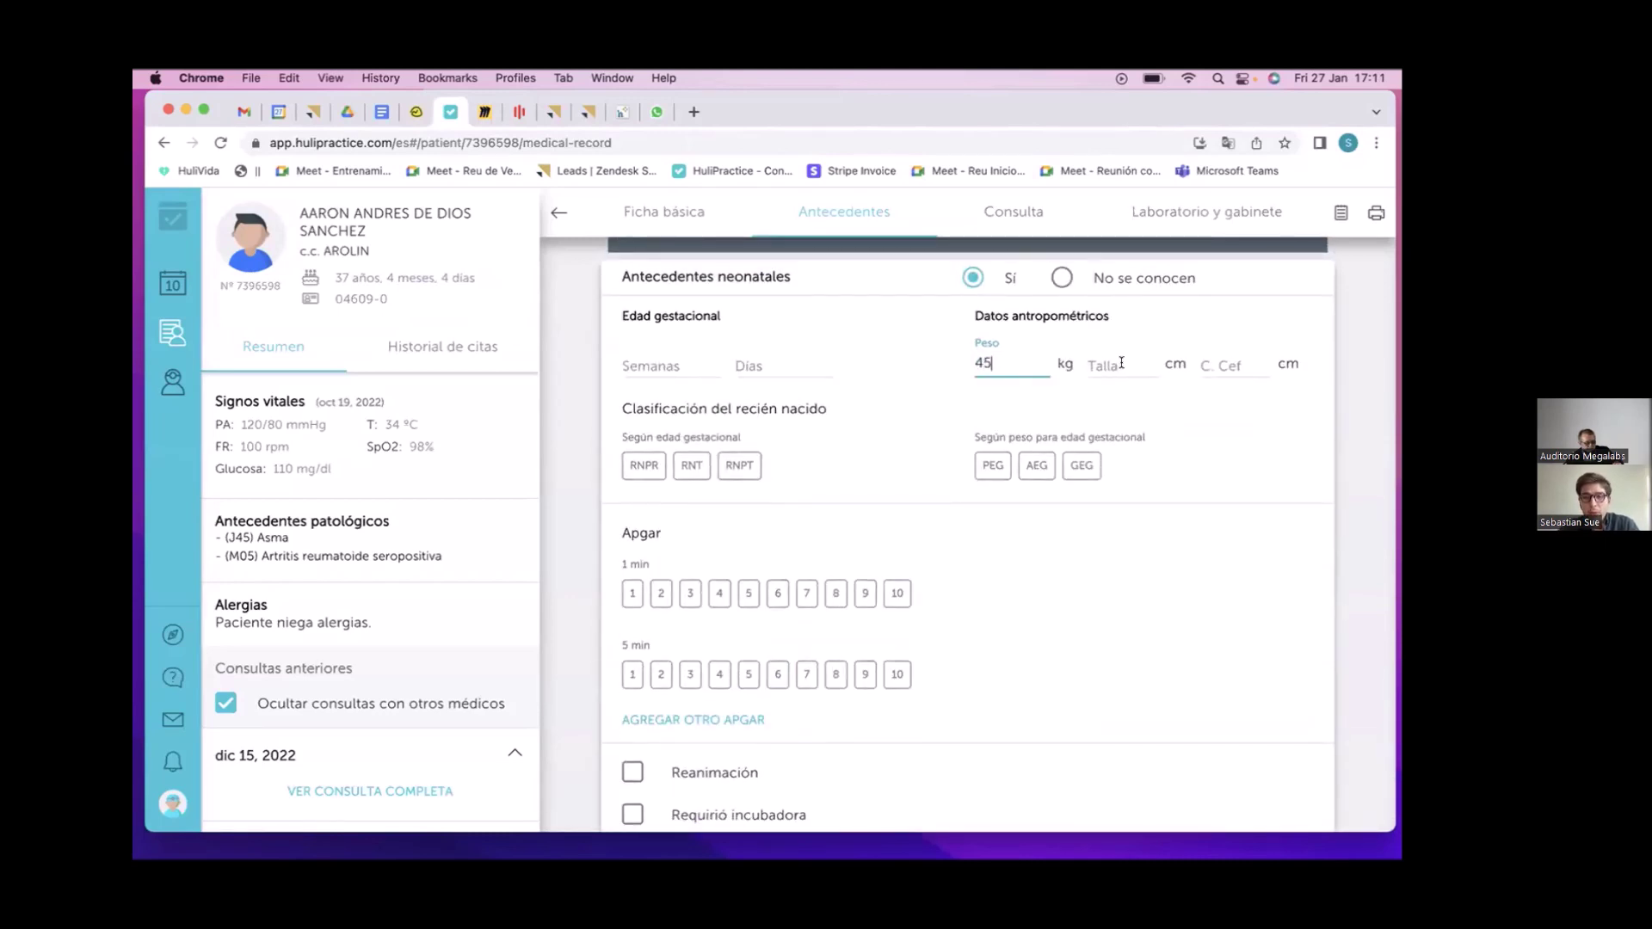
type("150")
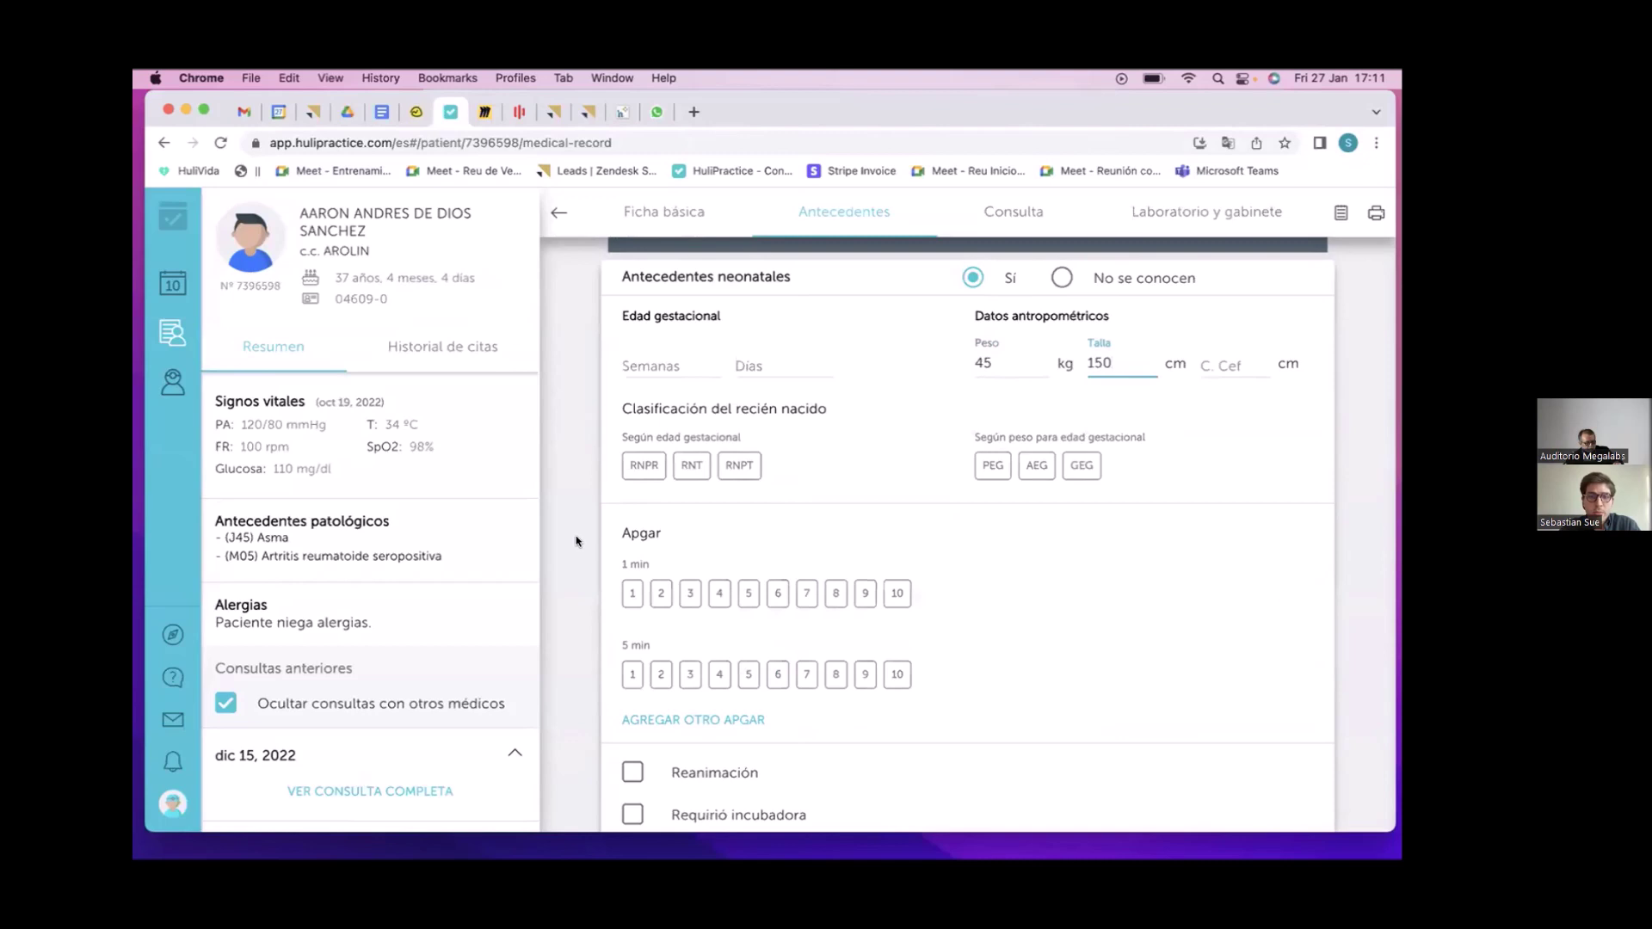
left_click(578, 548)
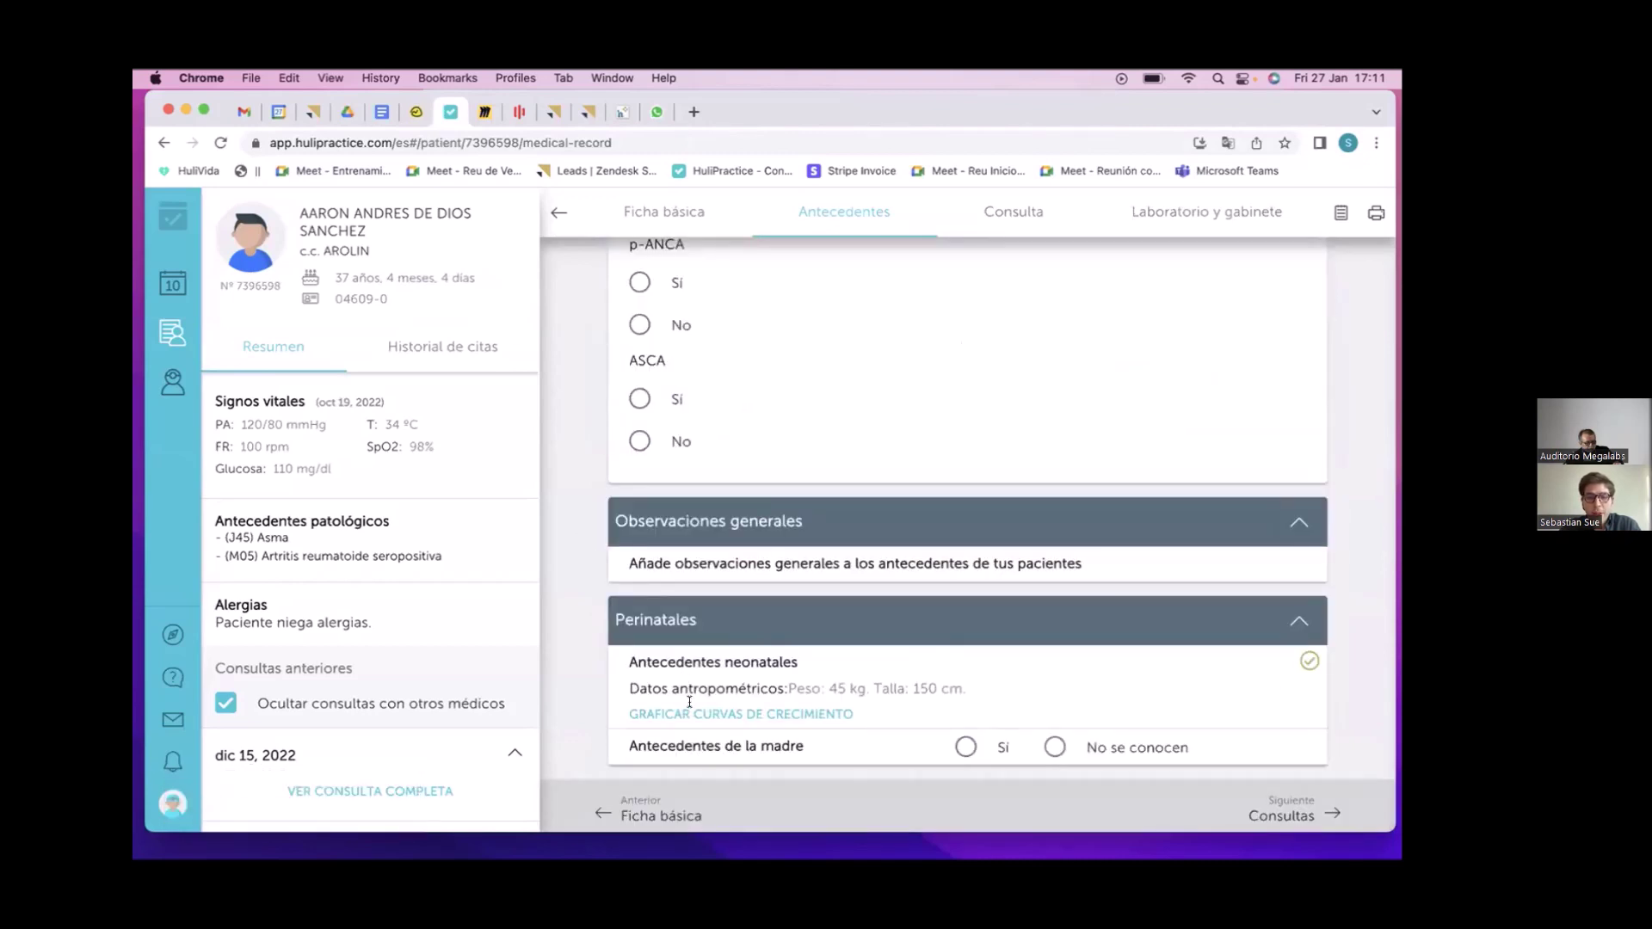
- Check the growth curves again with the recorded neonatal measurements and close the chart window
left_click(689, 701)
left_click(551, 616)
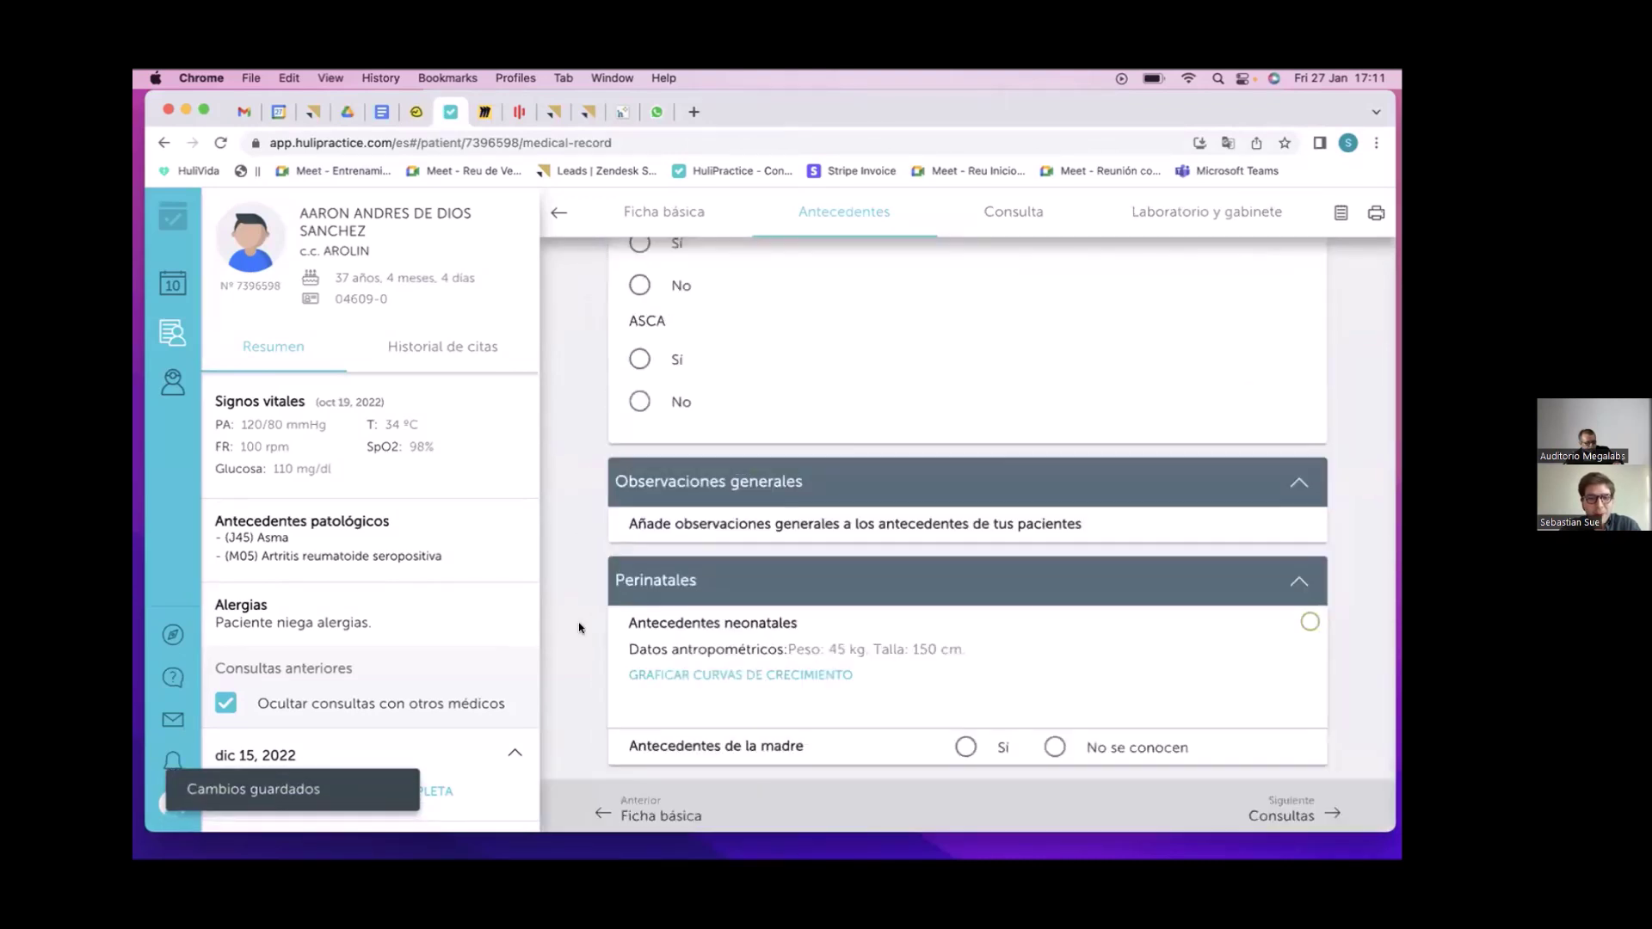
left_click(675, 714)
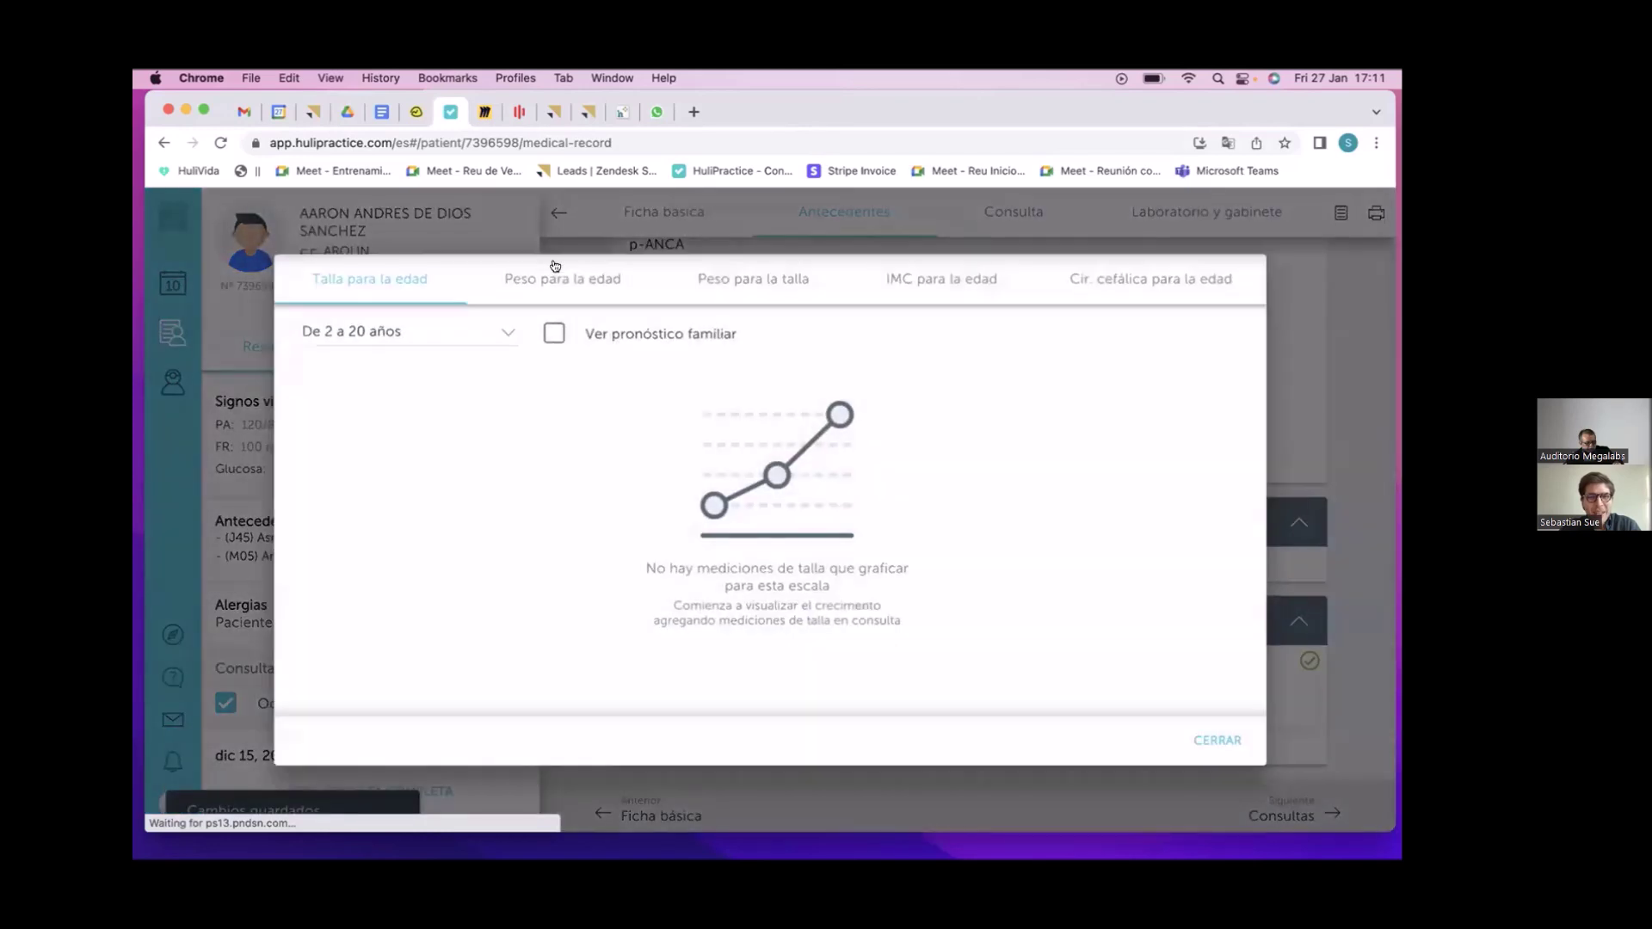
left_click(1217, 740)
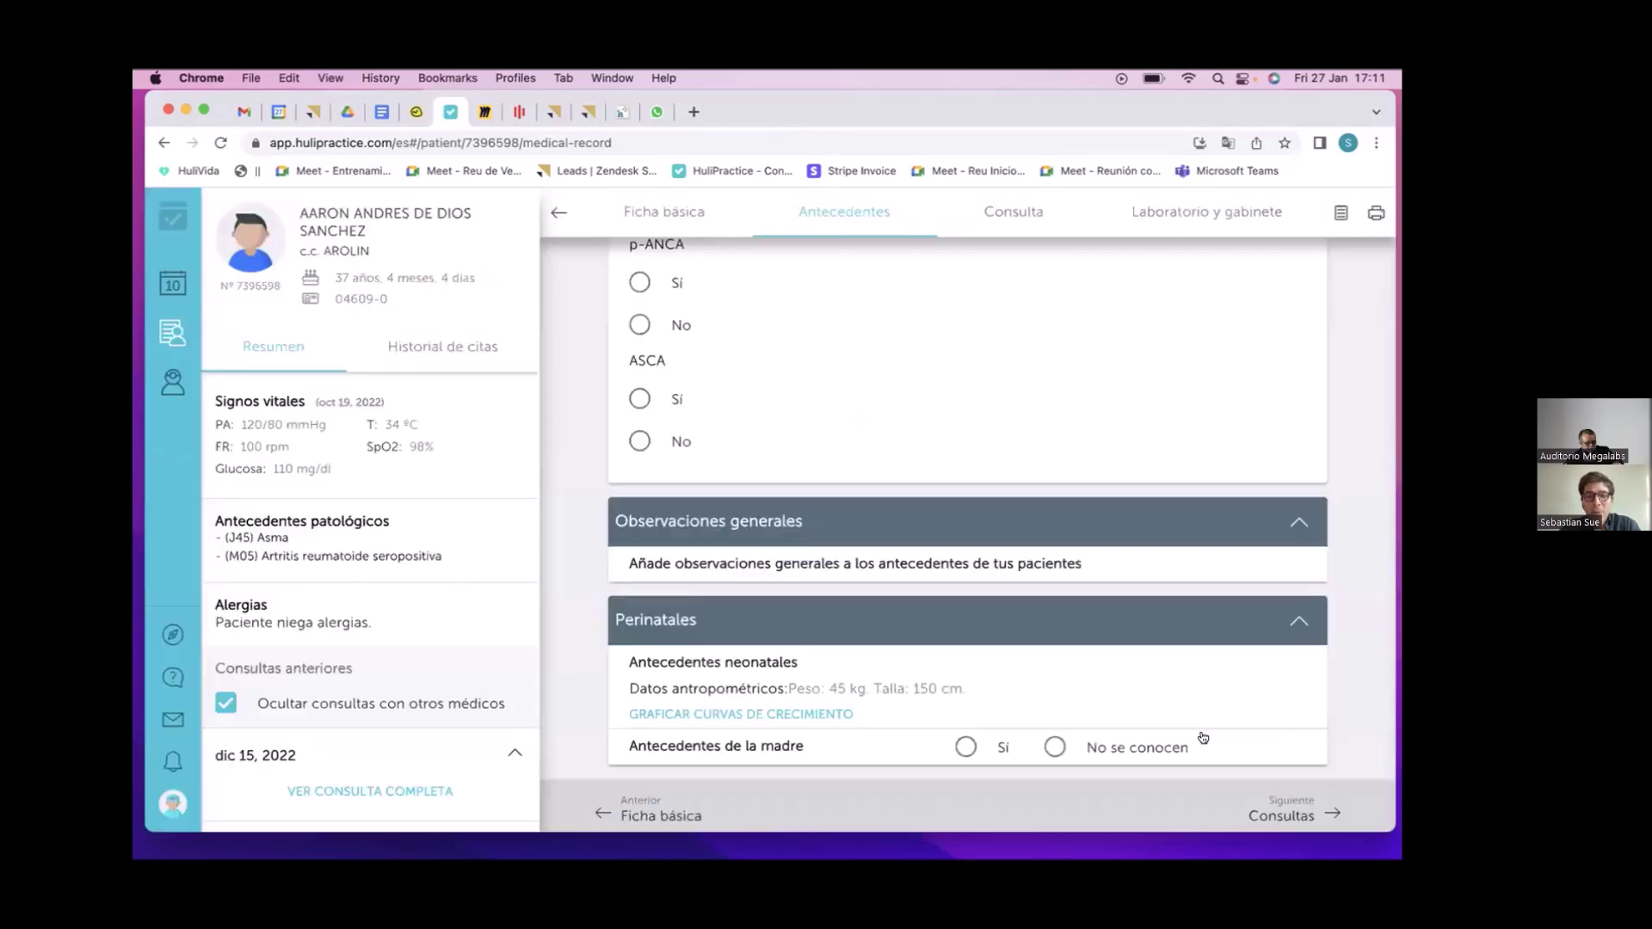